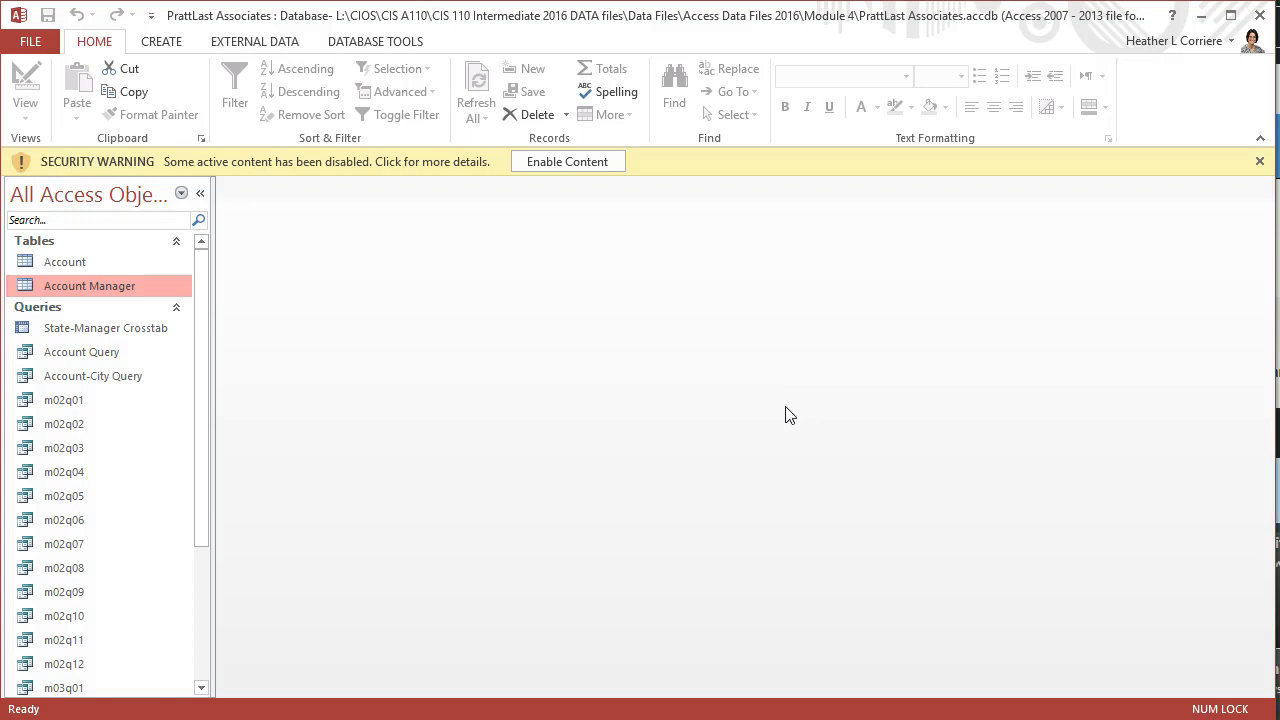
# Enable the database's active content and make the file a trusted document.
pyautogui.click(200, 379)
pyautogui.moveTo(200, 379); pyautogui.dragTo(197, 591)
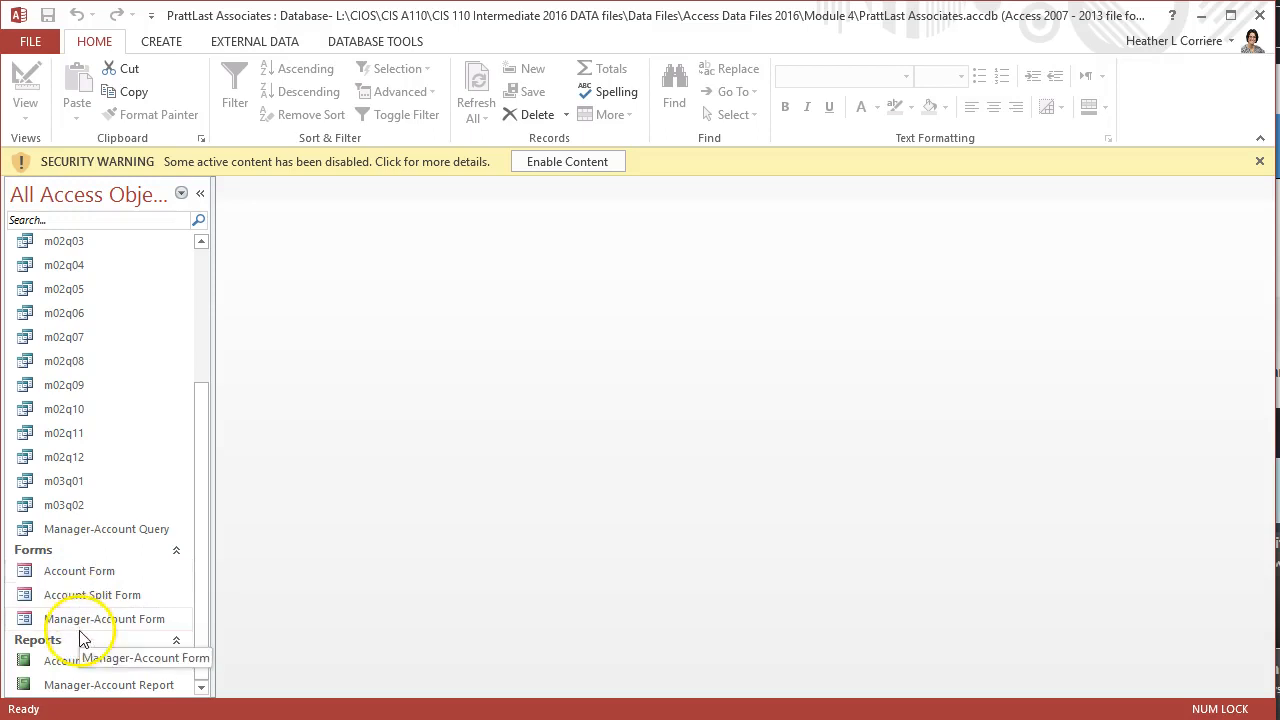
pyautogui.moveTo(200, 651); pyautogui.dragTo(222, 470)
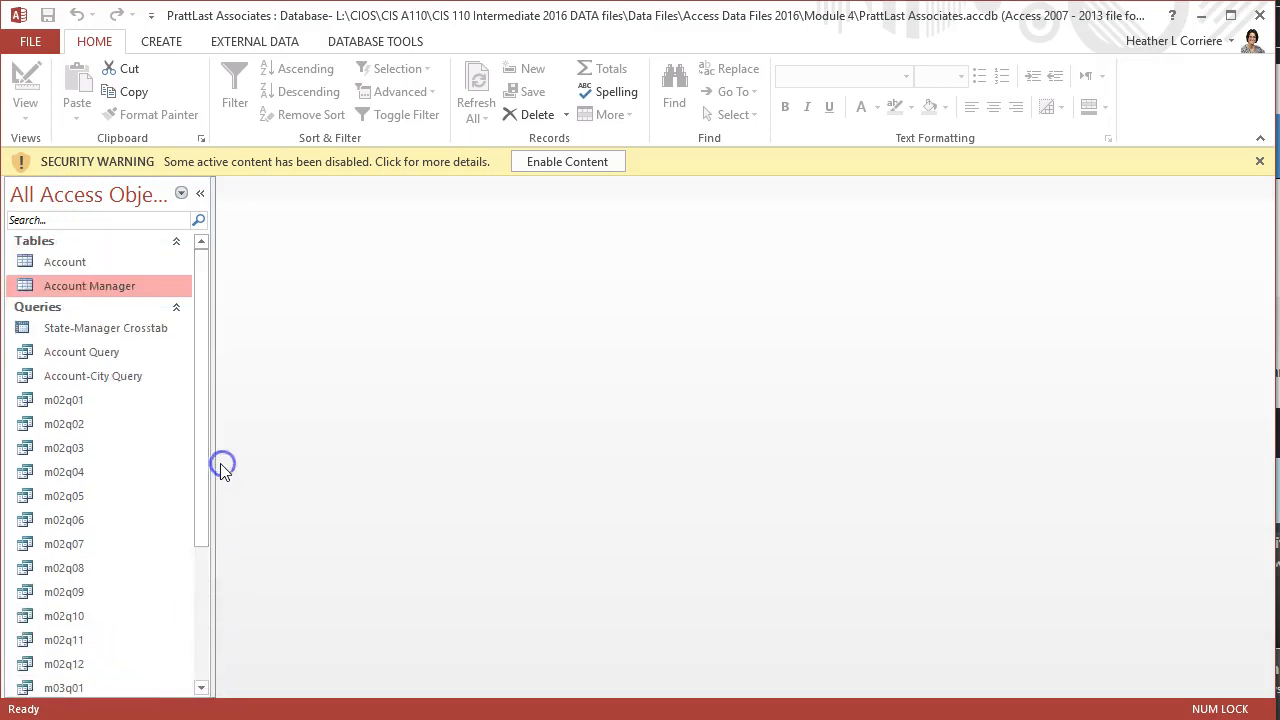
pyautogui.click(568, 163)
pyautogui.click(619, 292)
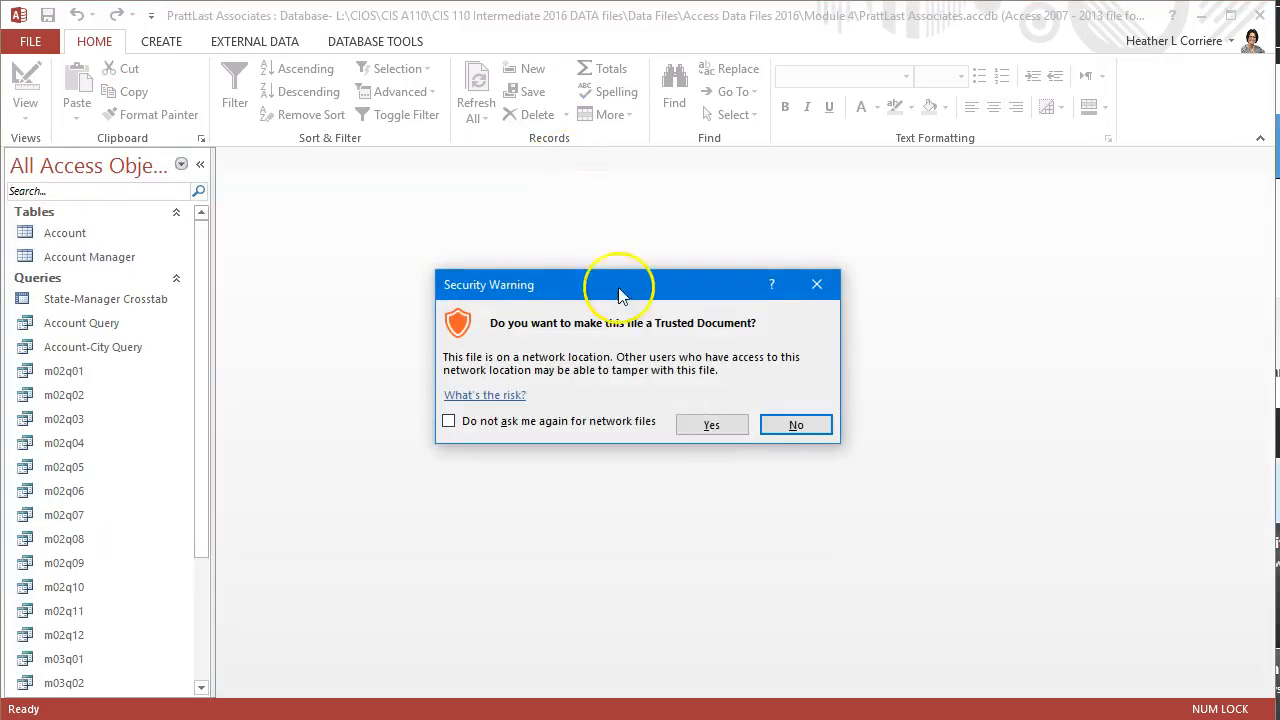
pyautogui.click(733, 430)
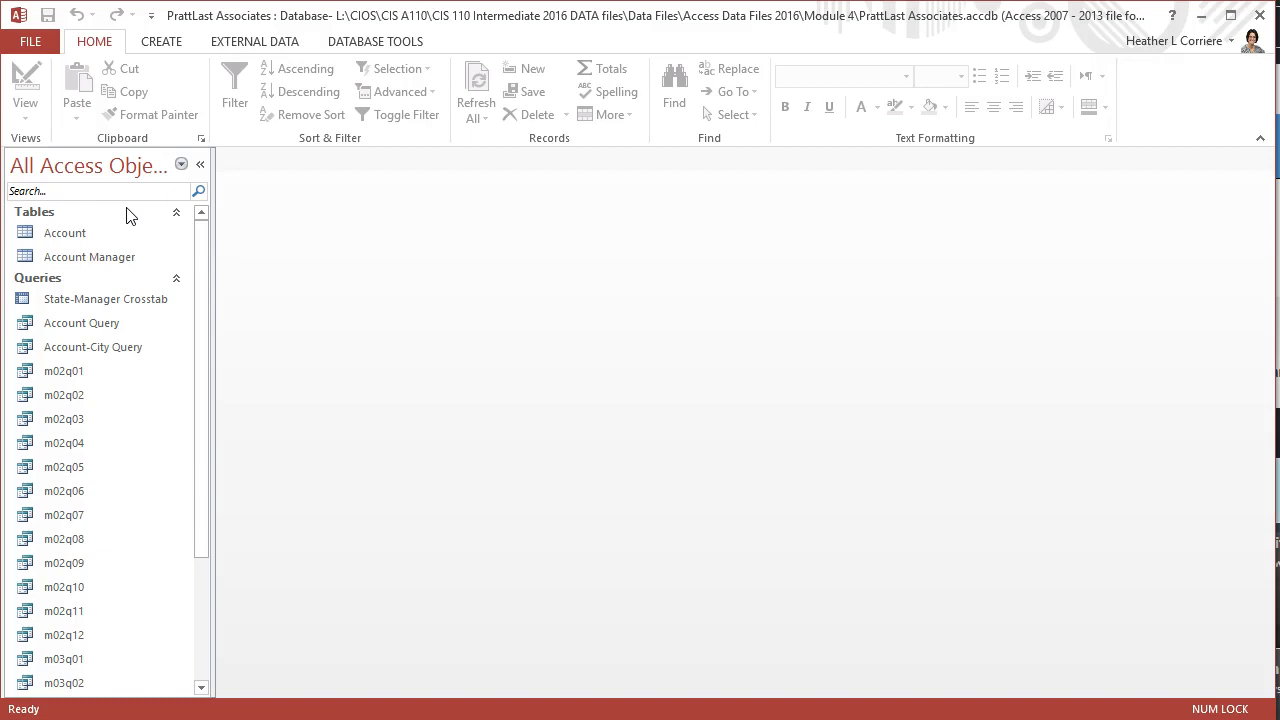
# Open the Account table and the Account Form to examine the account records in each.
pyautogui.doubleClick(78, 236)
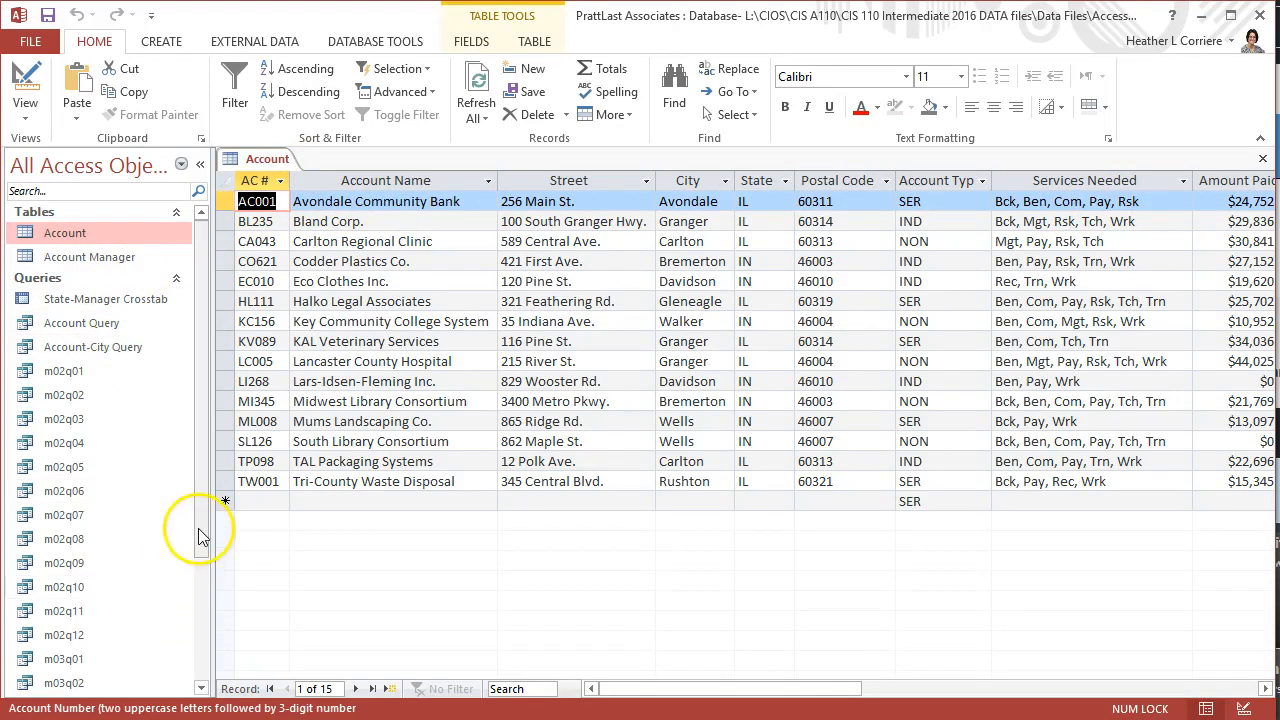
pyautogui.scroll(-3, 177, 523)
pyautogui.doubleClick(80, 572)
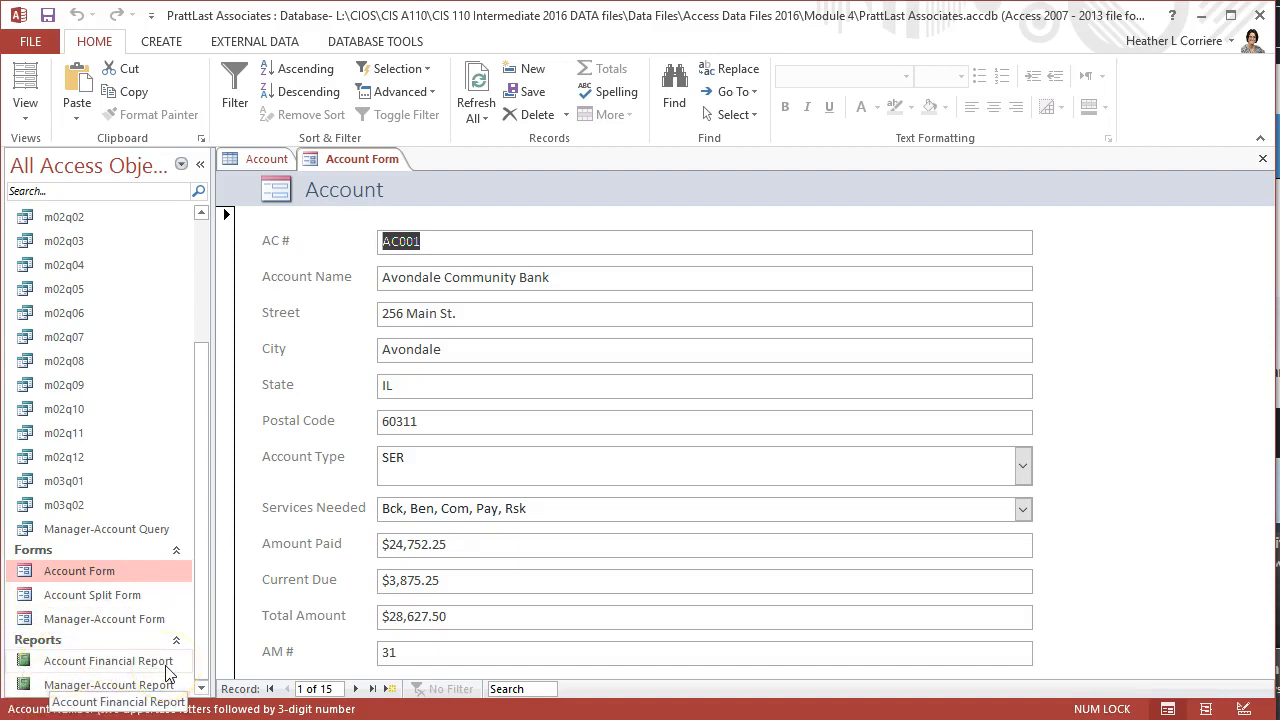
pyautogui.click(325, 160)
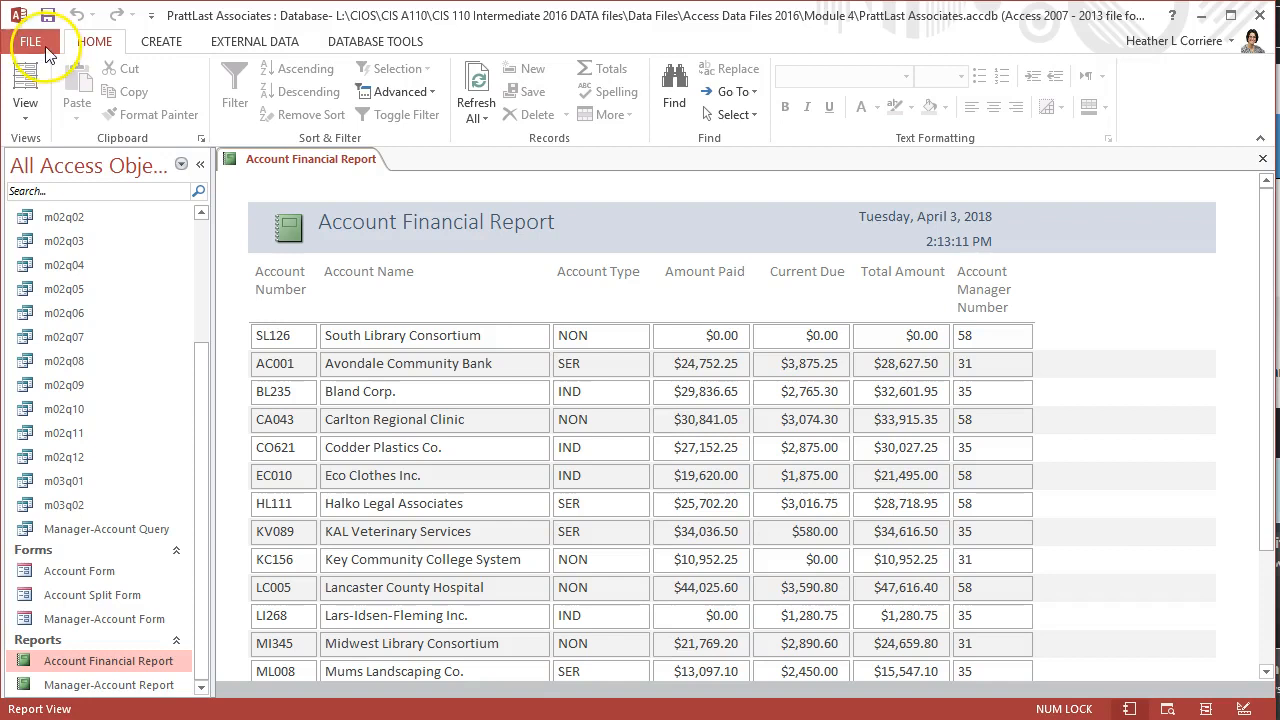
# Compare the Account Financial Report's available views, including Layout View and Design View.
pyautogui.click(33, 120)
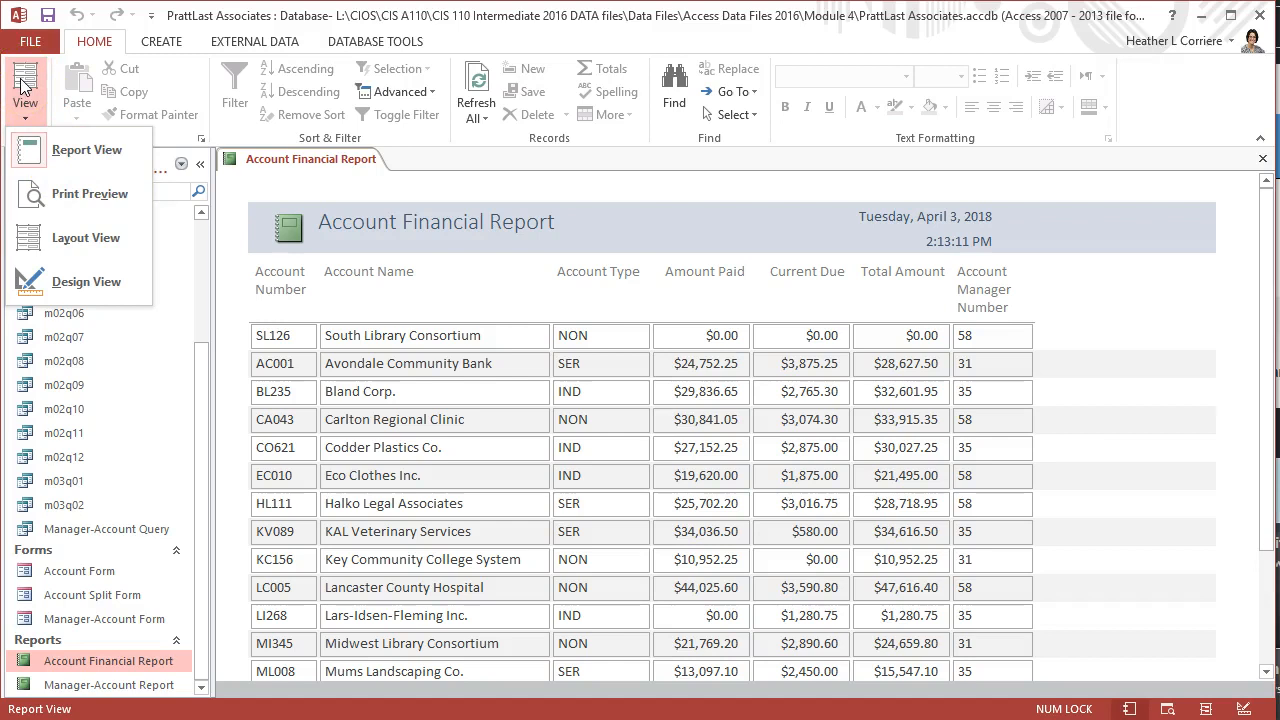
pyautogui.click(62, 145)
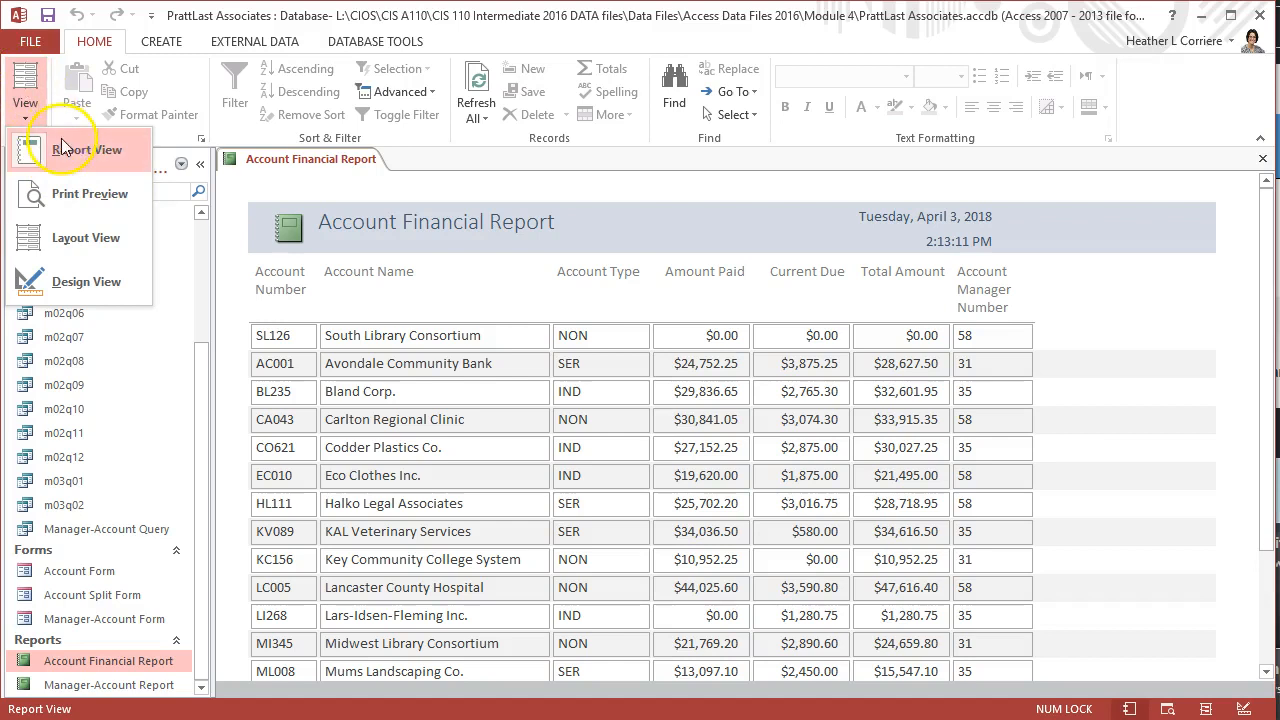
pyautogui.click(55, 243)
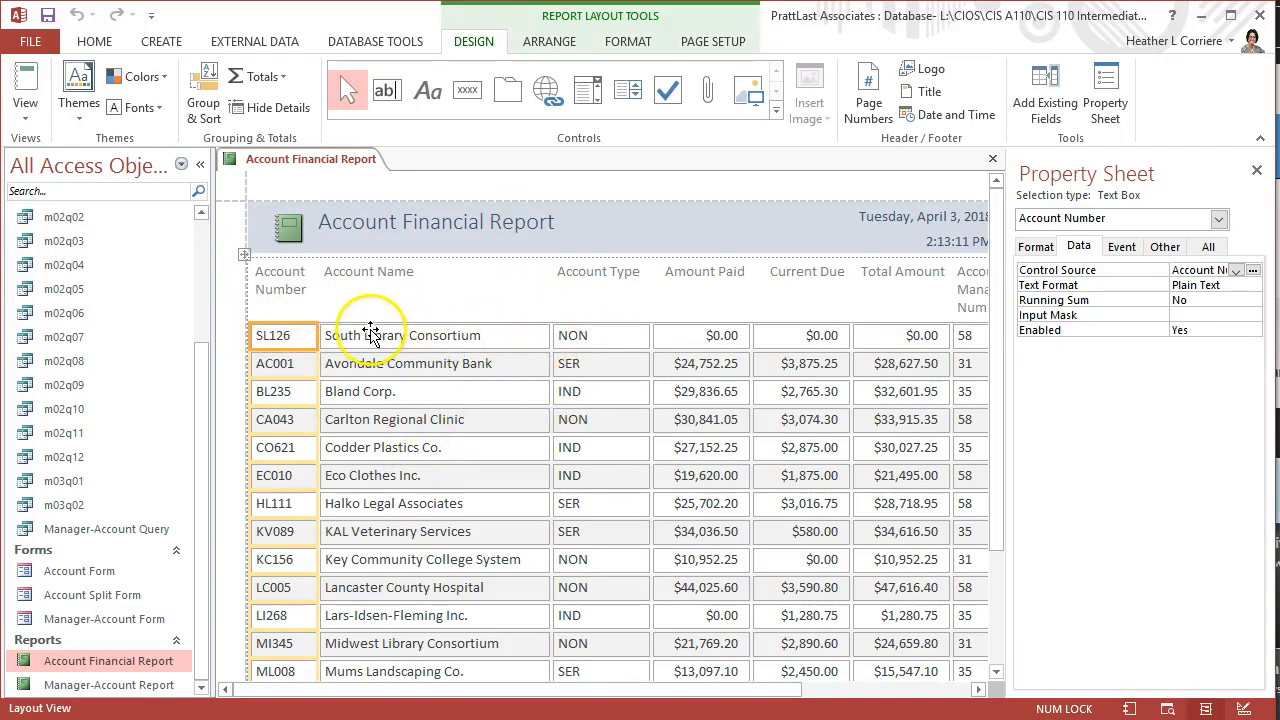
pyautogui.click(24, 110)
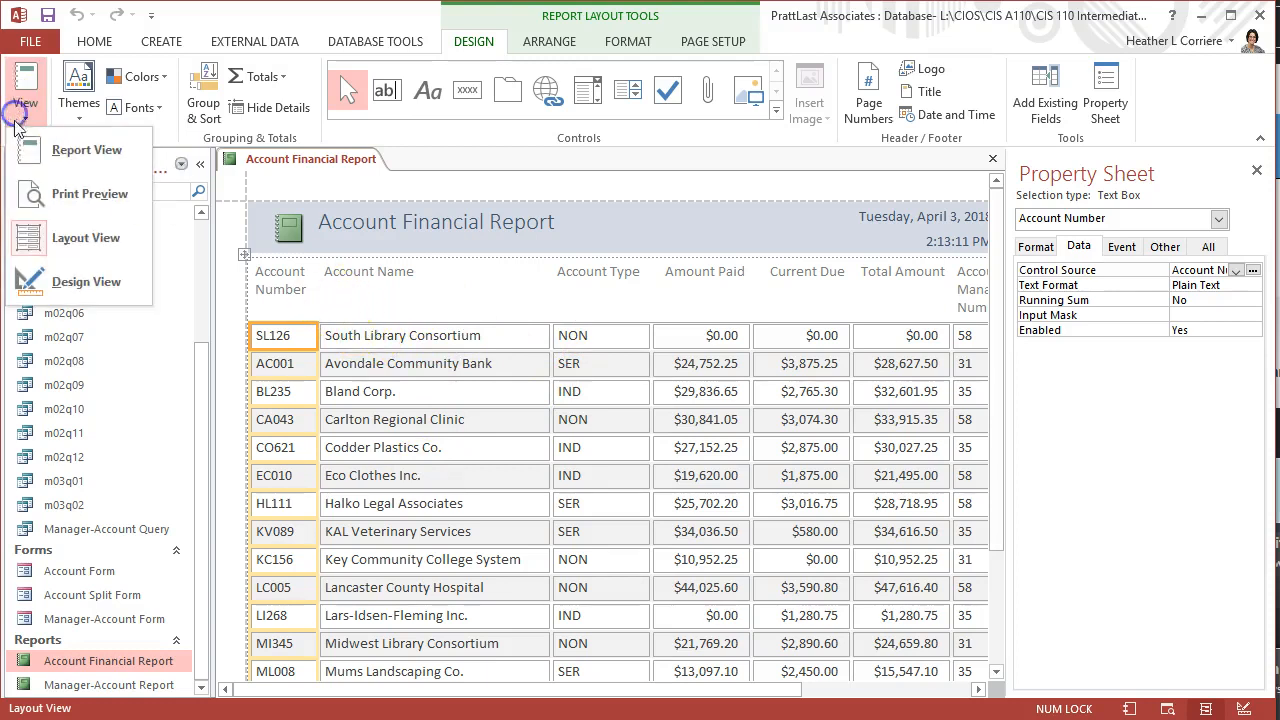
pyautogui.click(36, 272)
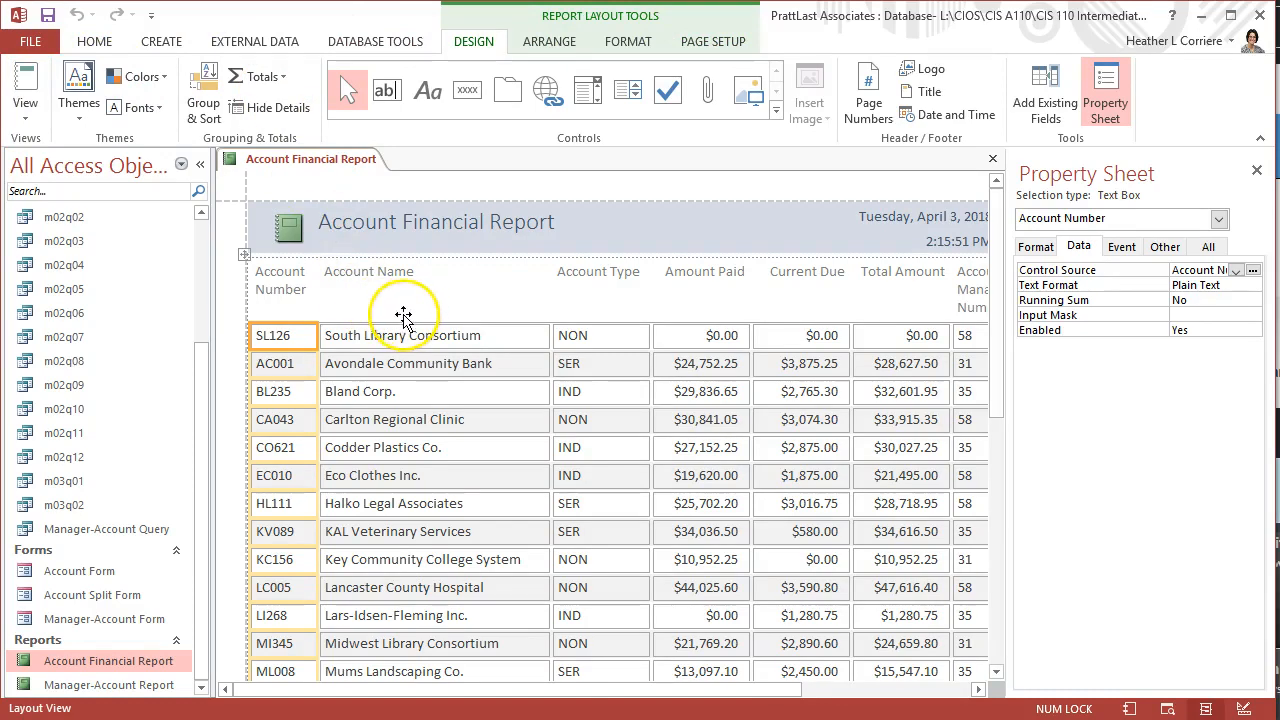
pyautogui.click(30, 102)
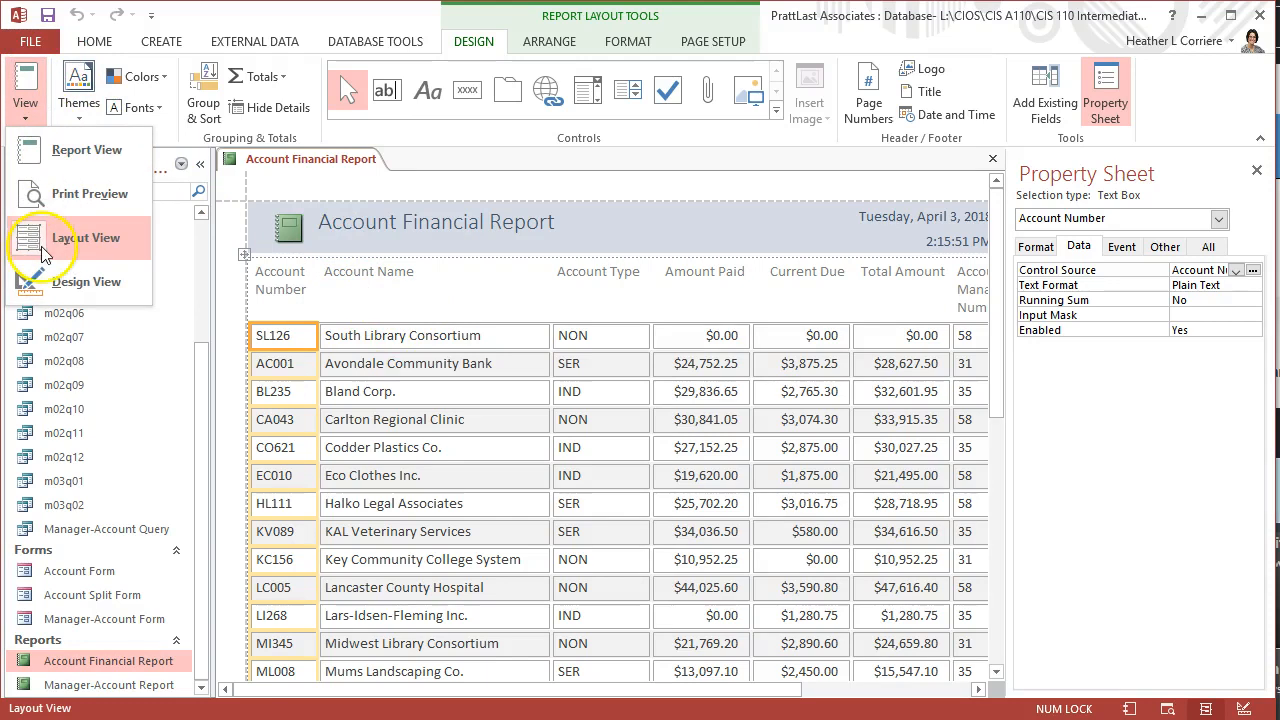
pyautogui.click(475, 43)
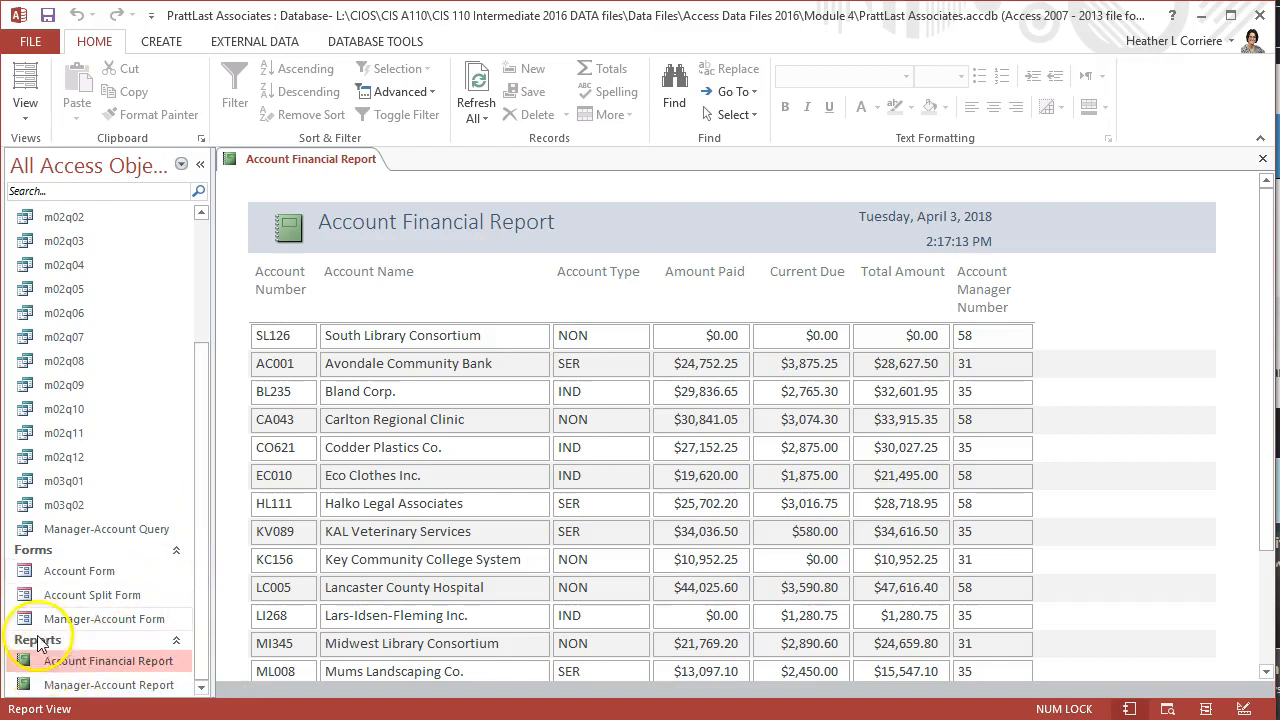
# Collapse and reopen the Navigation Pane, and filter it to Tables before restoring All Access Objects.
pyautogui.click(198, 165)
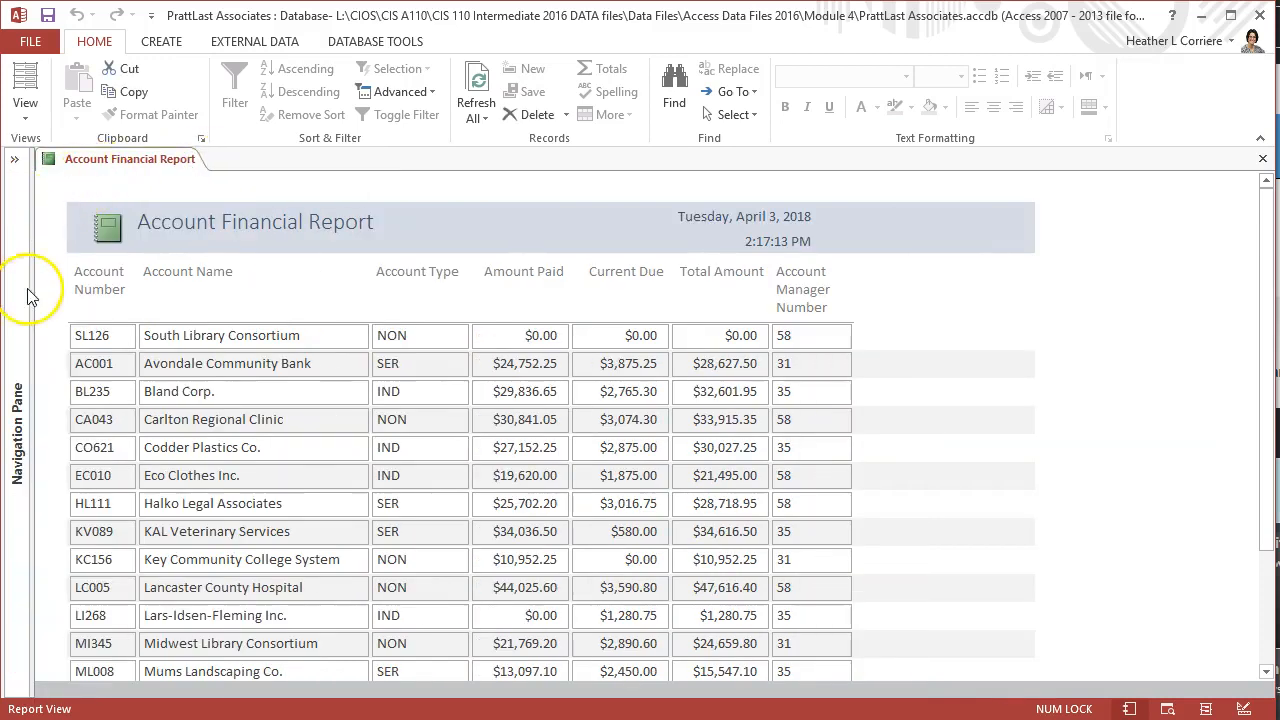
pyautogui.click(14, 160)
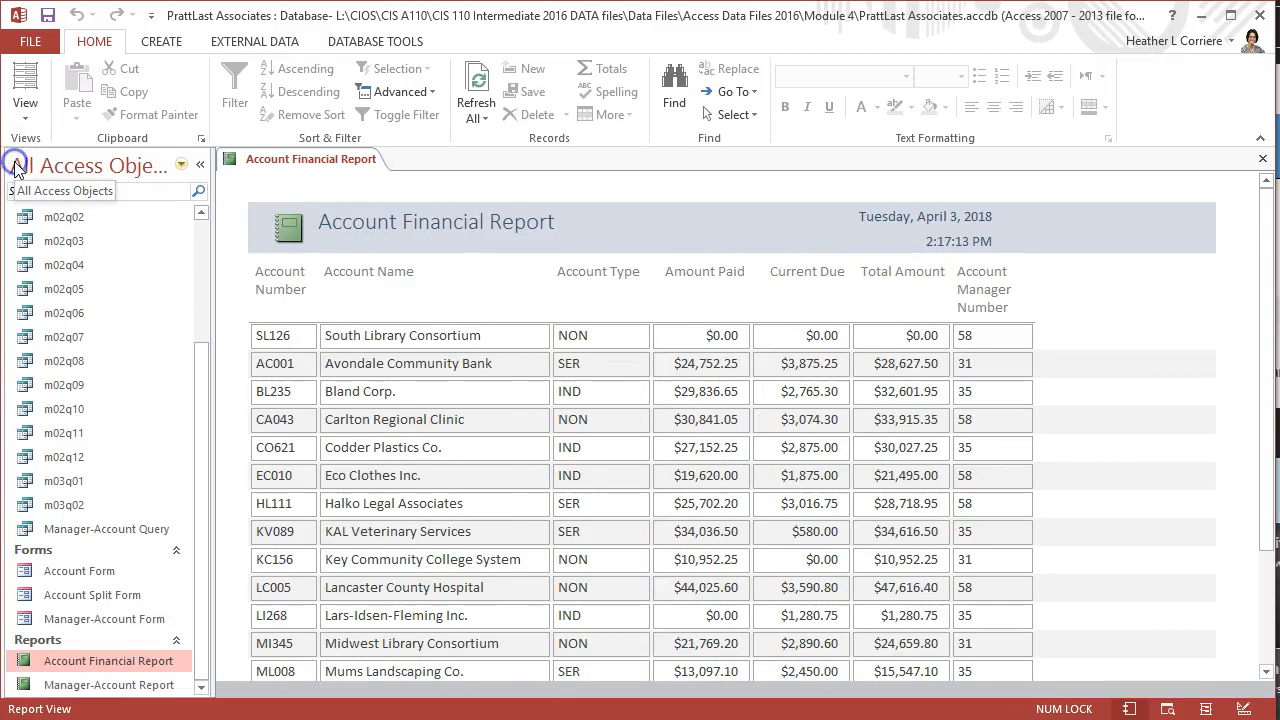
pyautogui.click(181, 165)
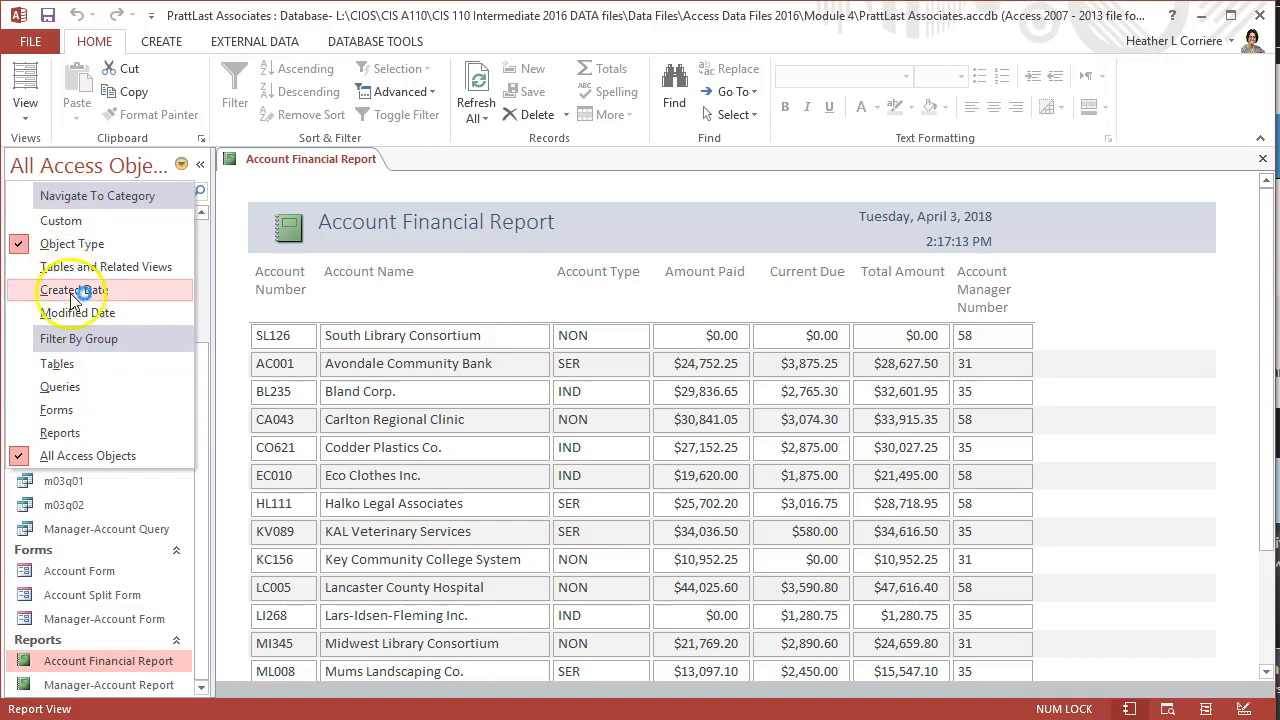
pyautogui.click(69, 366)
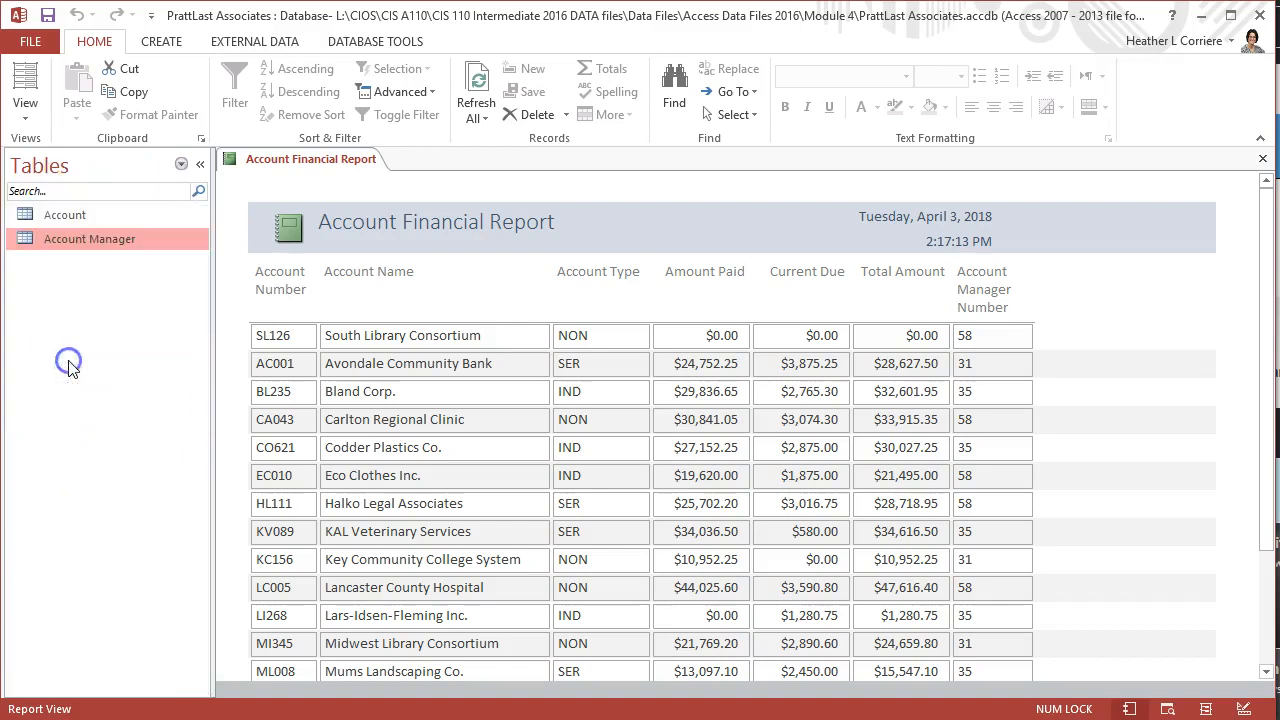
pyautogui.click(181, 164)
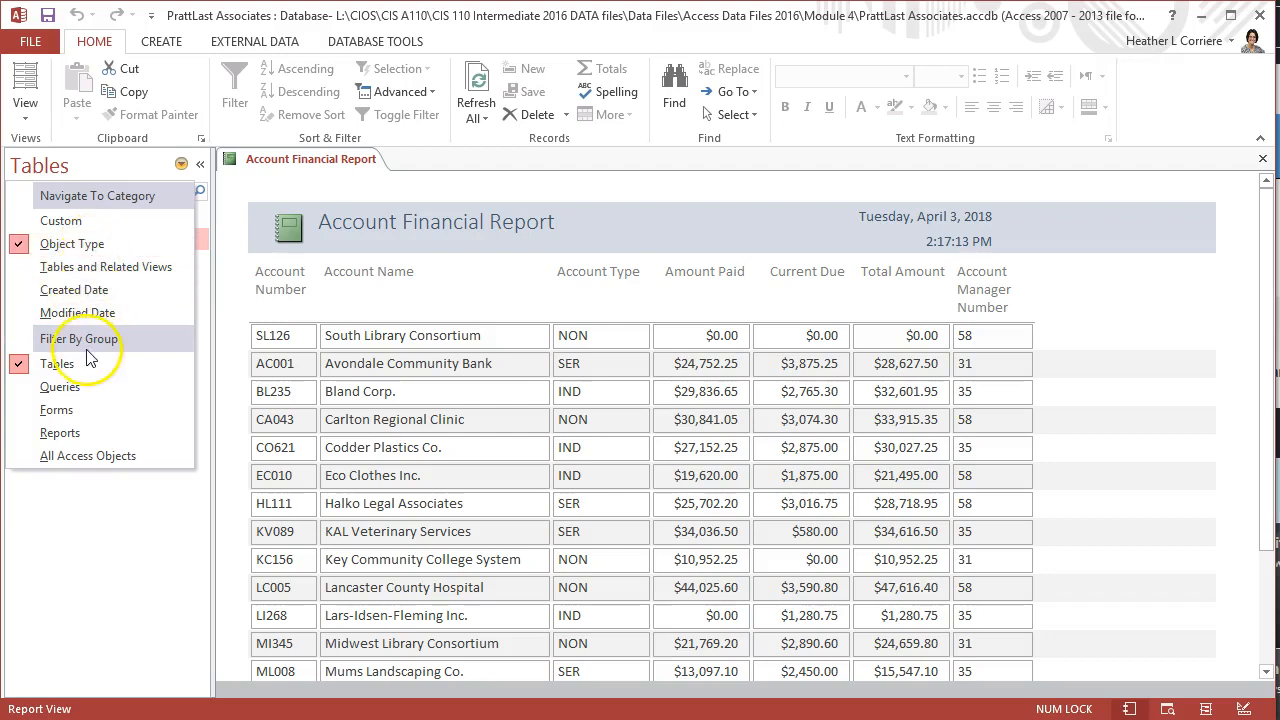
pyautogui.click(75, 455)
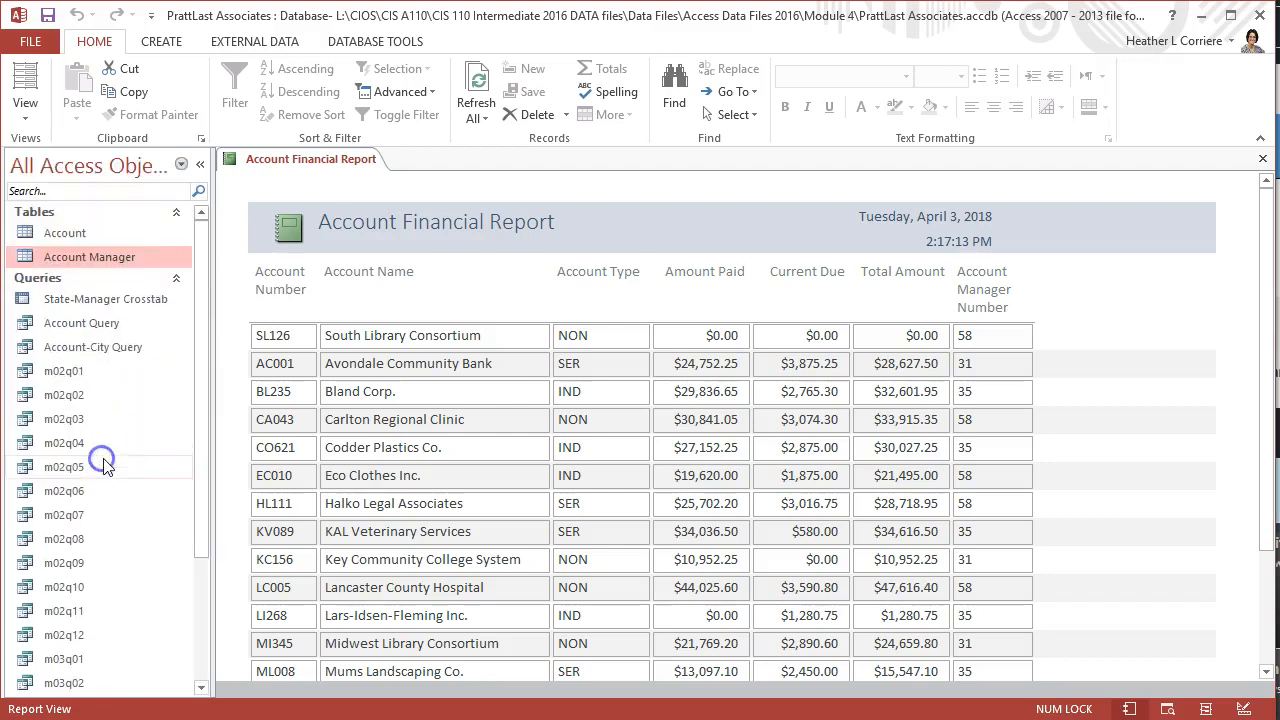
# Switch the Account Financial Report to Layout View and collapse the Navigation Pane.
pyautogui.scroll(-3, 110, 458)
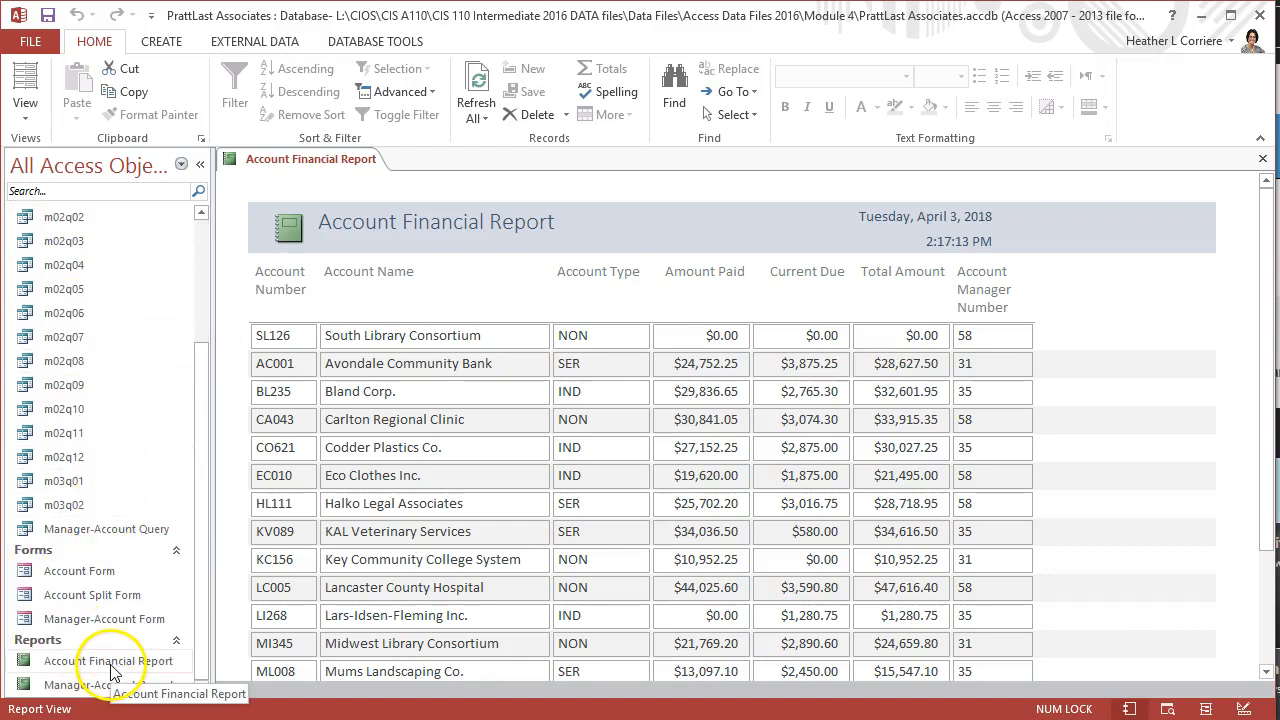
pyautogui.click(25, 118)
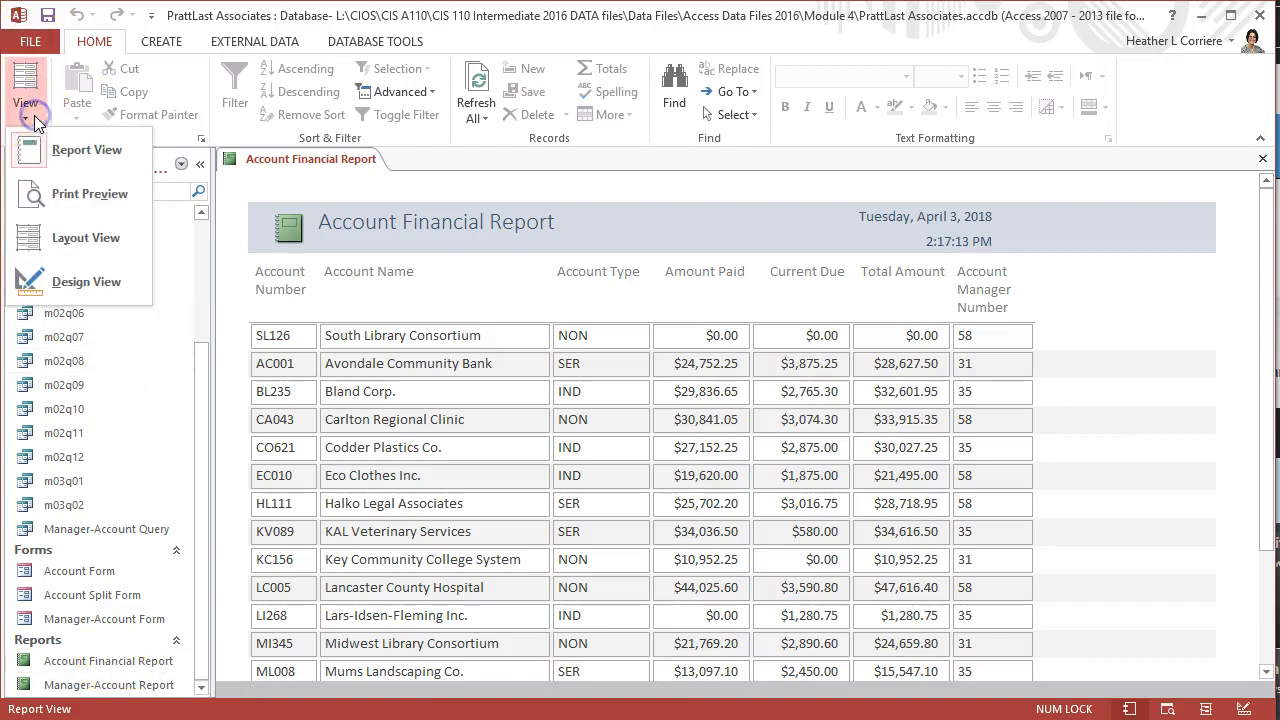
pyautogui.click(57, 243)
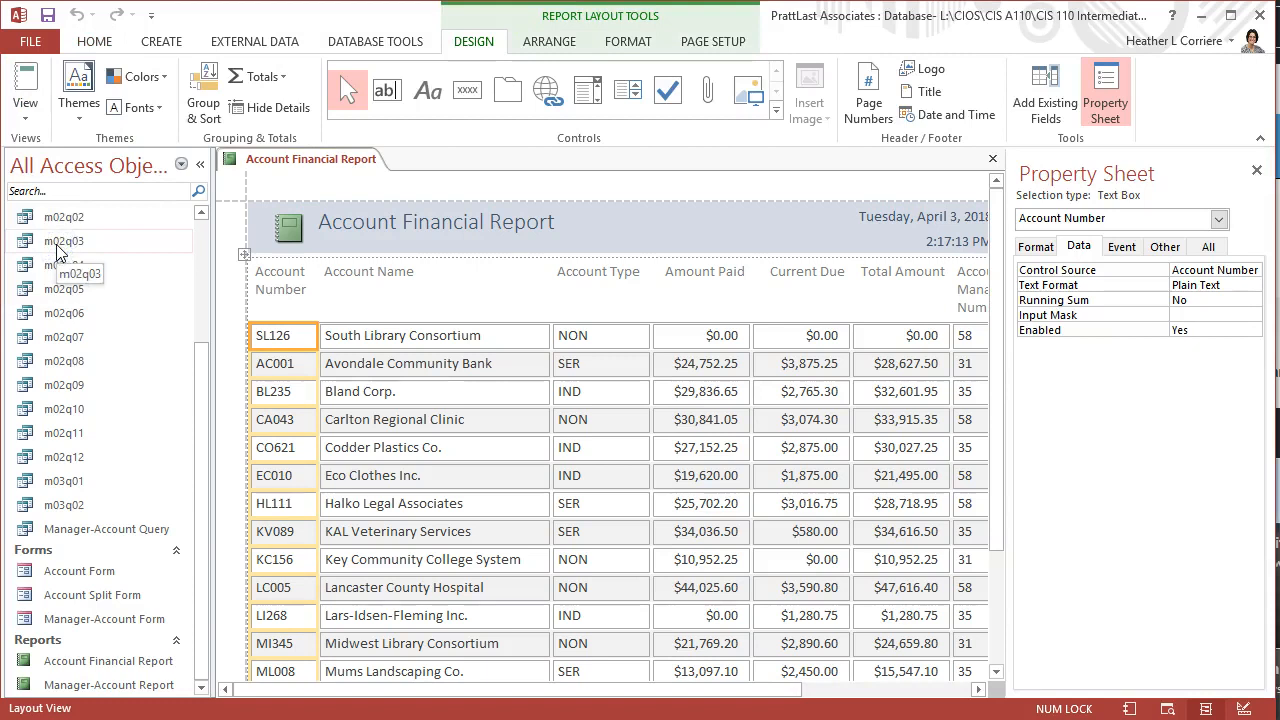
pyautogui.click(200, 164)
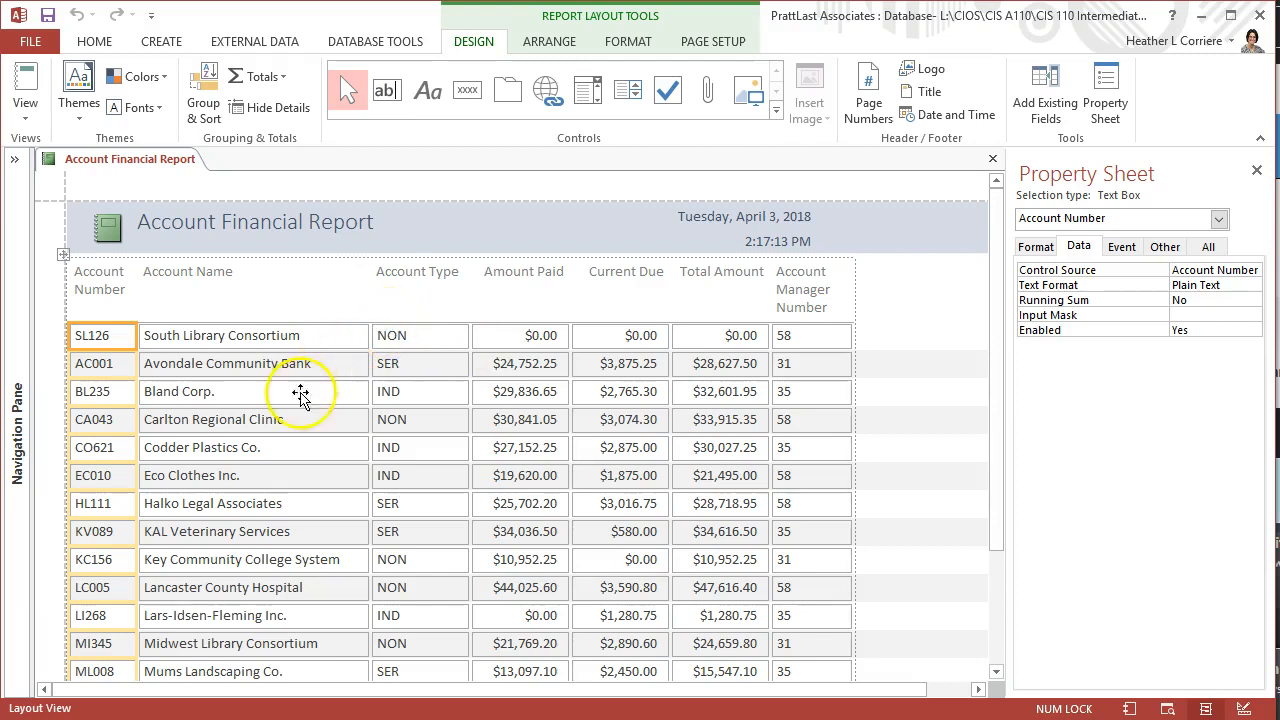
pyautogui.click(49, 15)
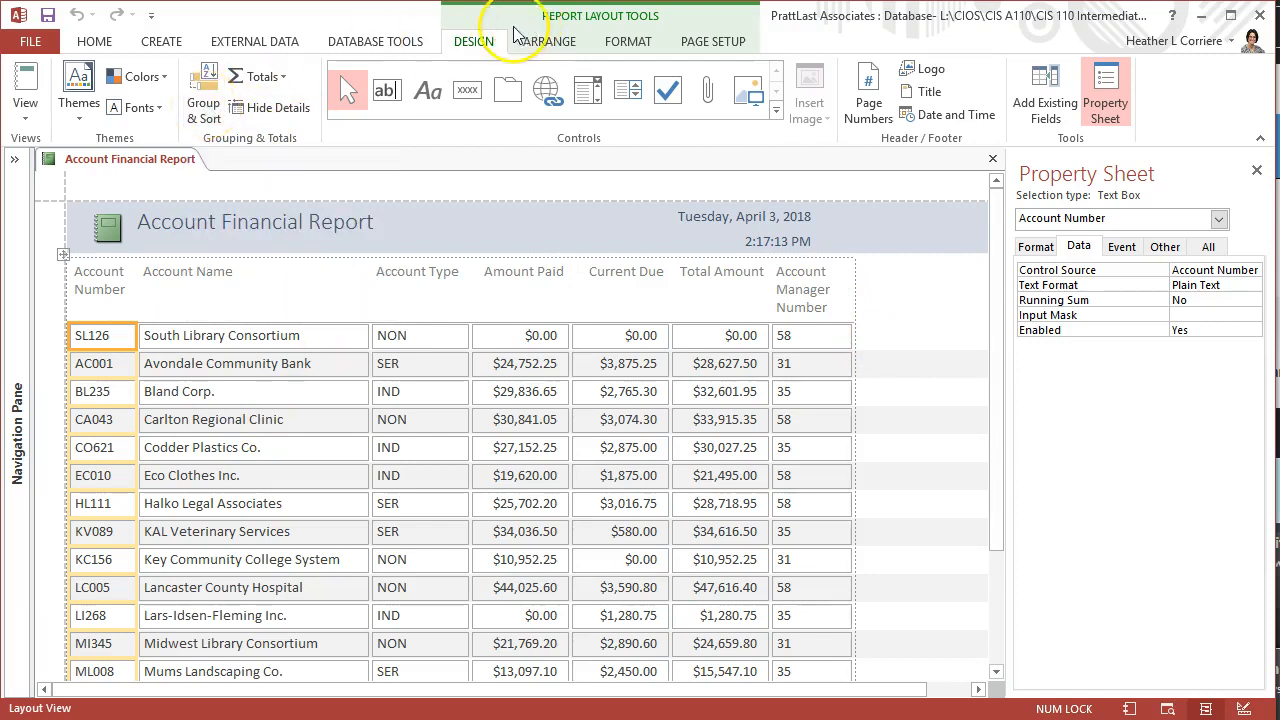
# Add a group on the Account Type field to the Account Financial Report.
pyautogui.click(207, 95)
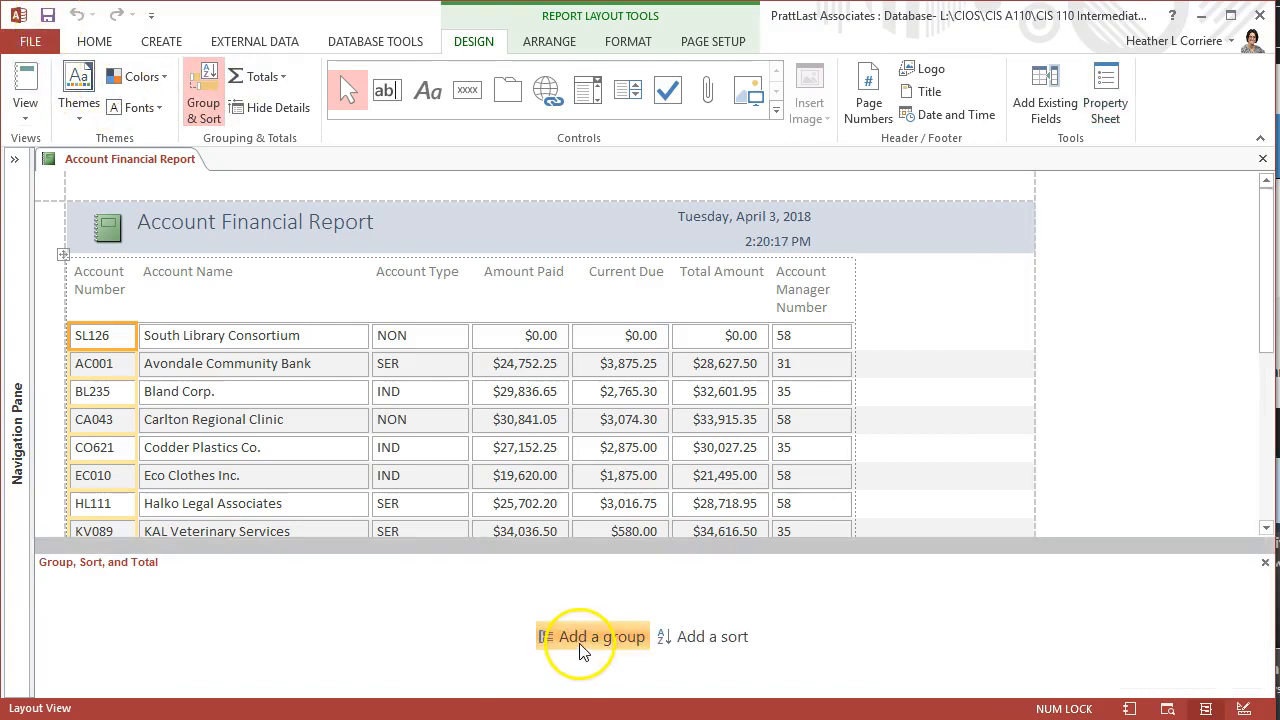
pyautogui.click(583, 640)
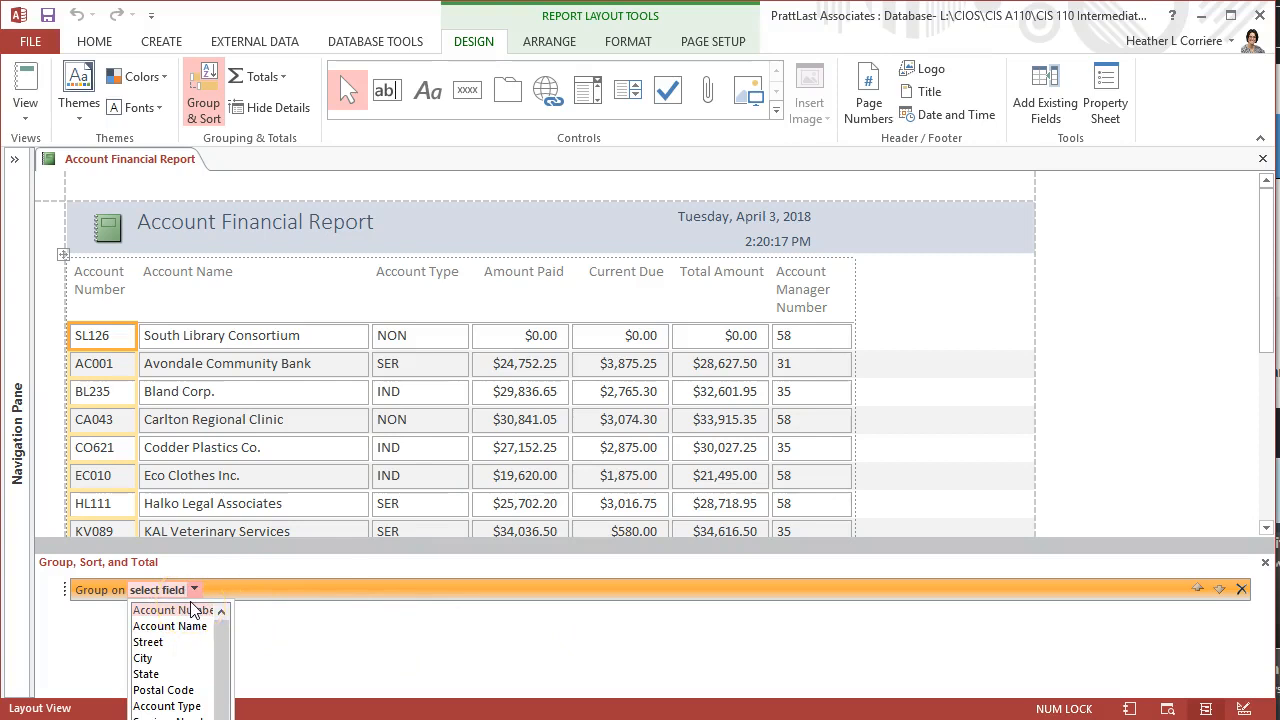
pyautogui.click(180, 707)
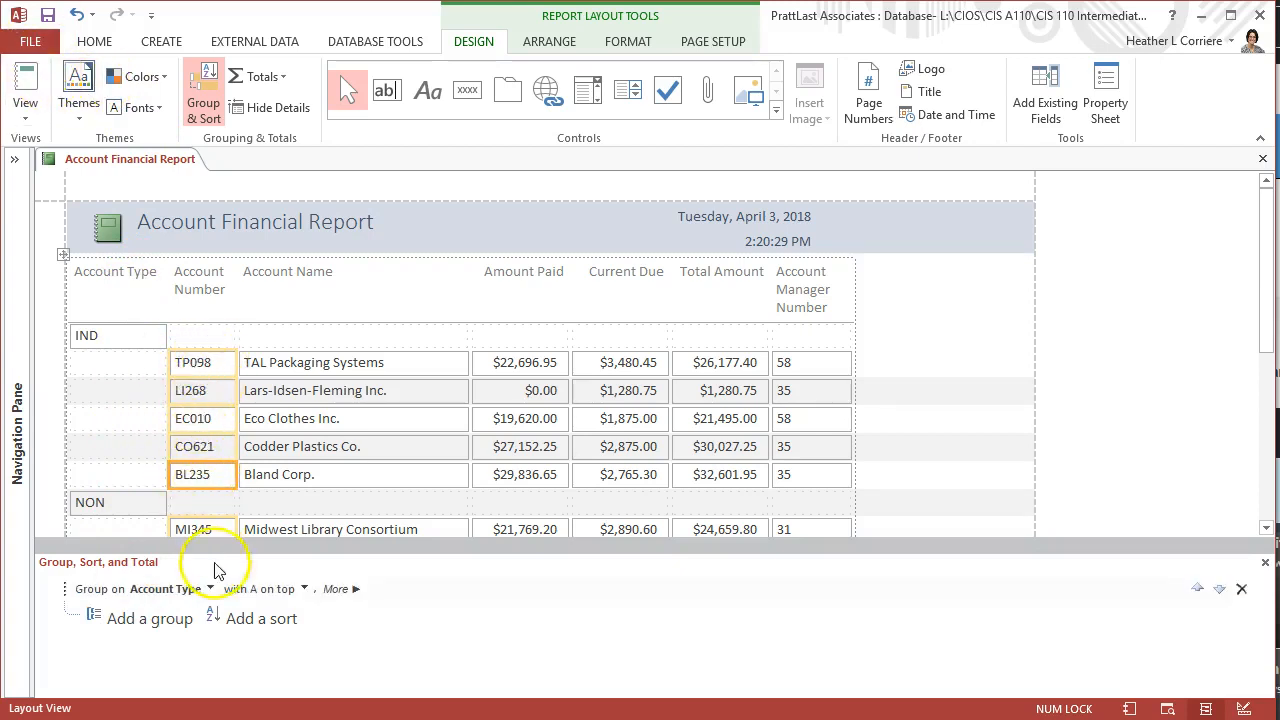
# Sort the records within each account type by Account Number with A on top, and expand that sort's additional options.
pyautogui.click(257, 619)
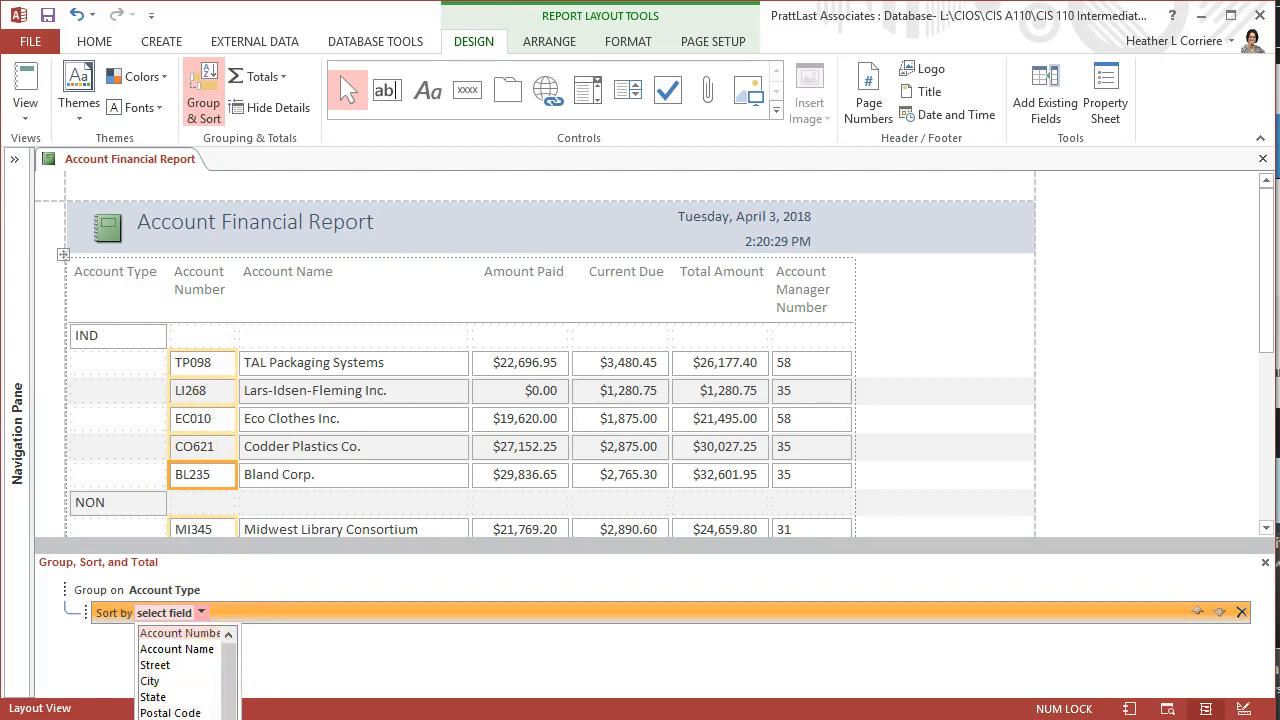
pyautogui.scroll(-1, 180, 675)
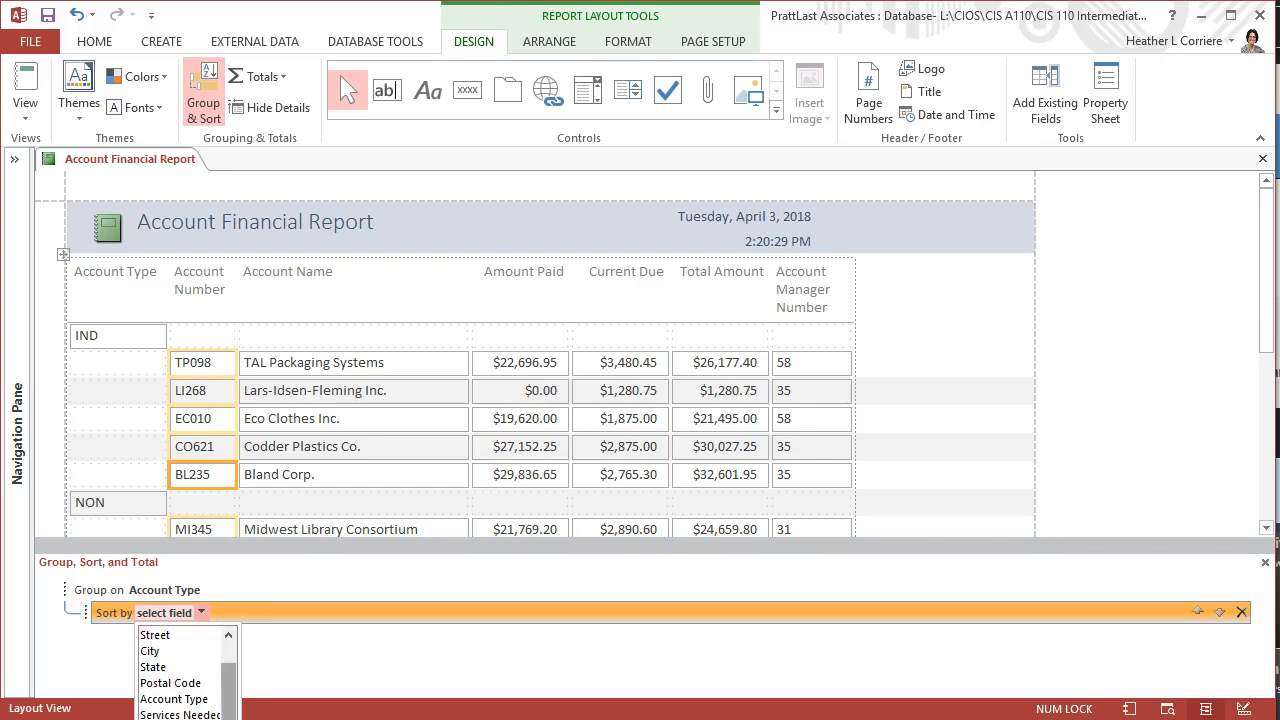
pyautogui.scroll(1, 180, 660)
pyautogui.click(178, 636)
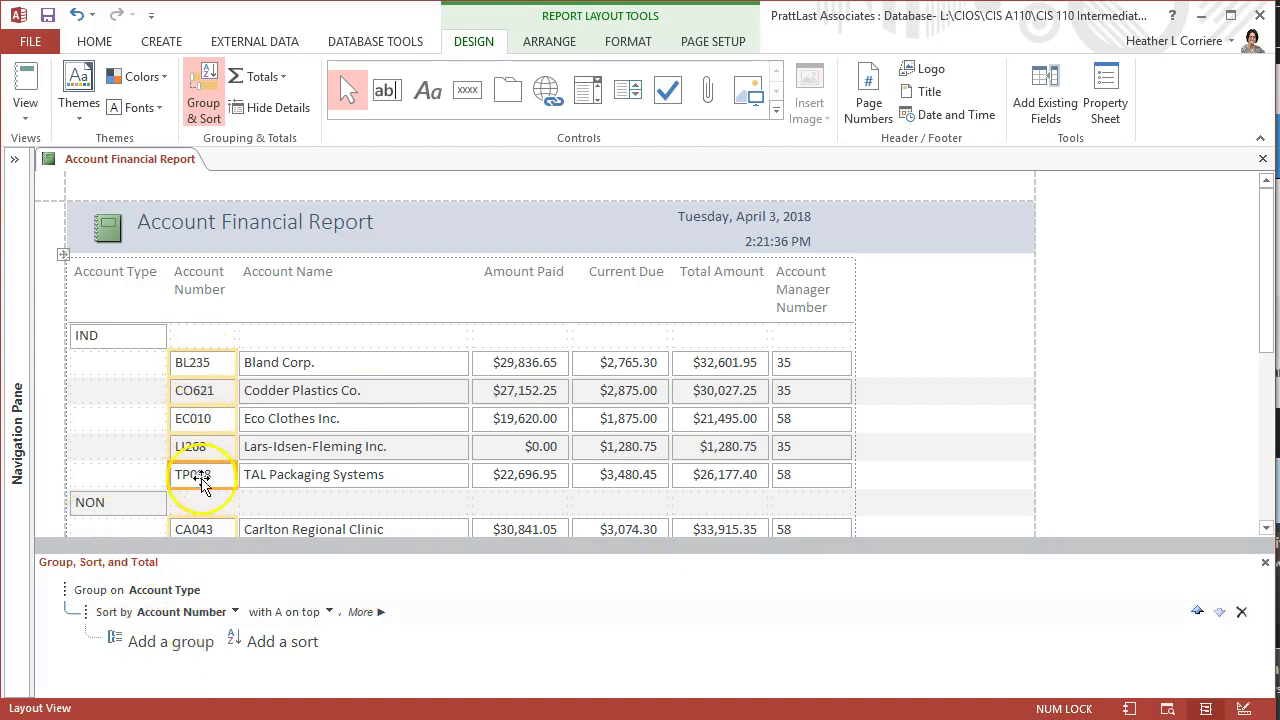
pyautogui.click(328, 612)
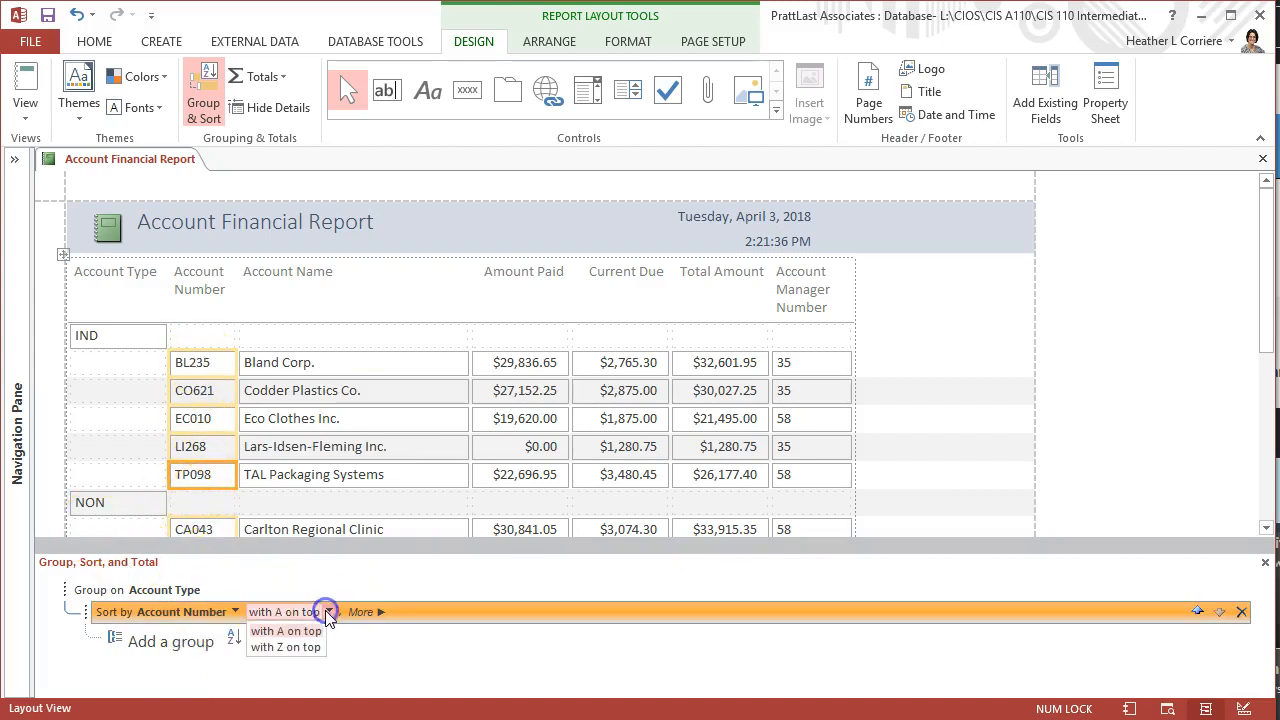
pyautogui.click(324, 631)
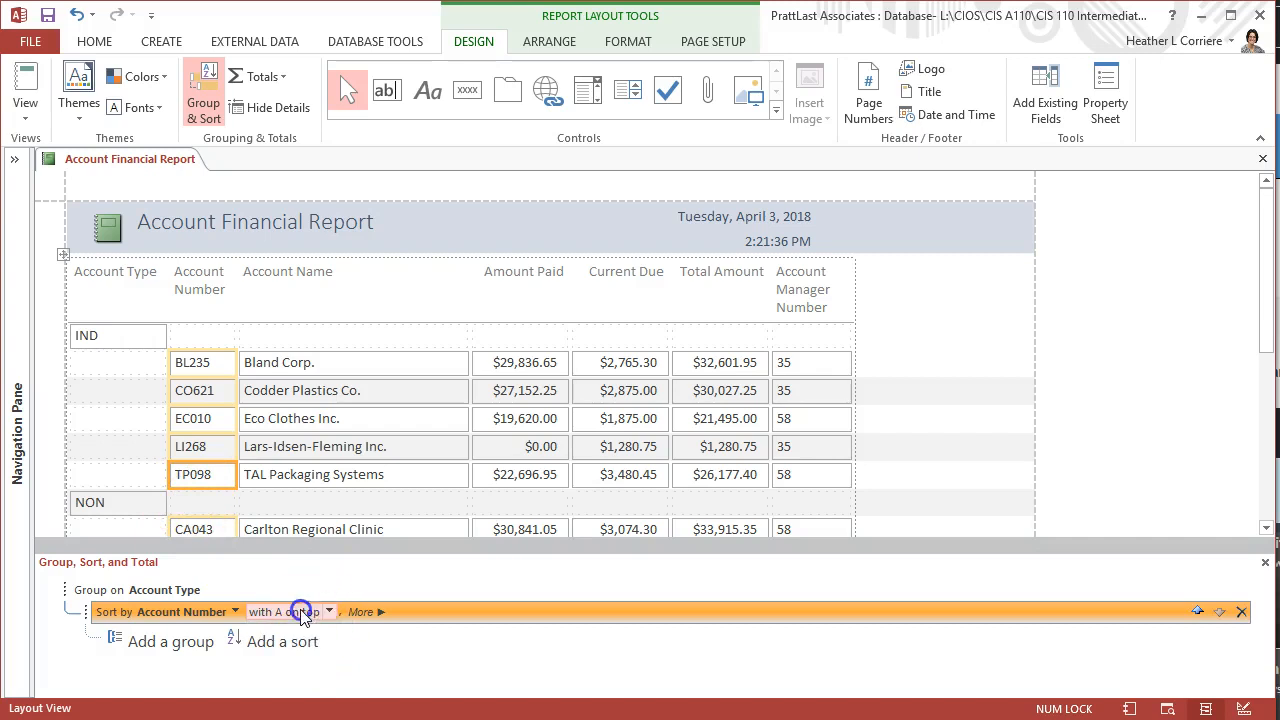
pyautogui.click(376, 612)
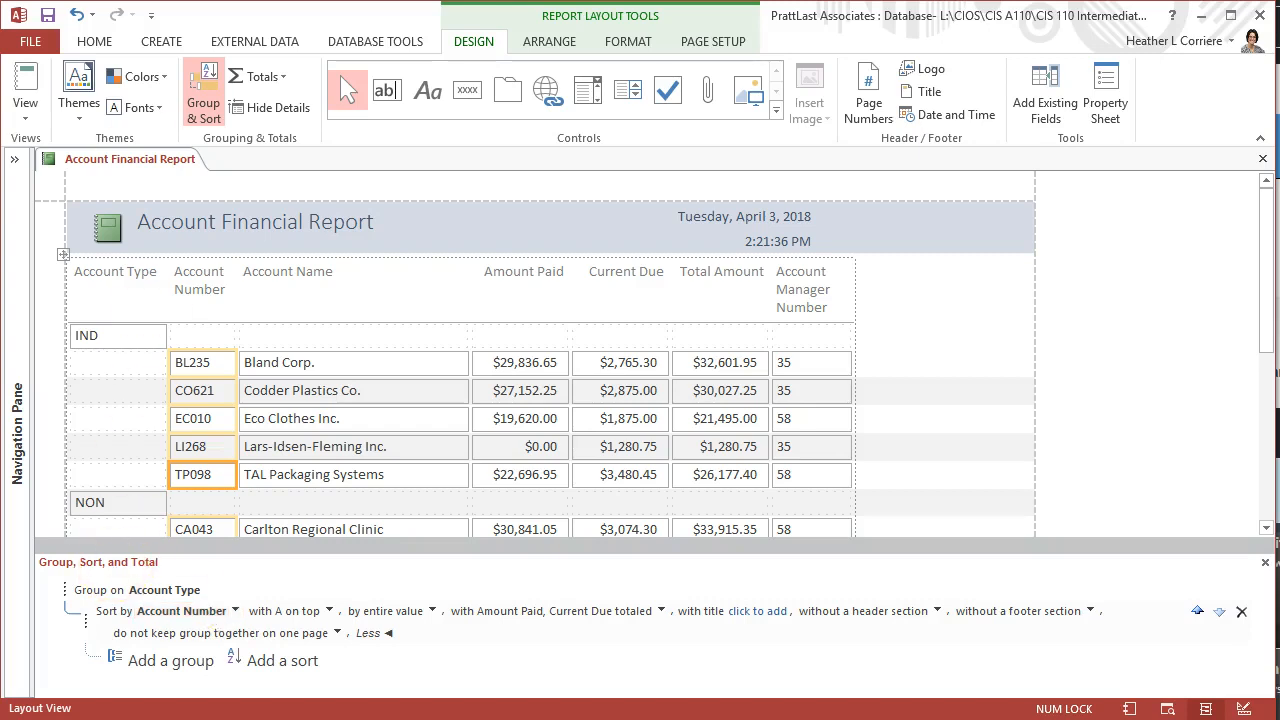
# Add a Sum total to the Amount Paid column and review the subtotals down to the report's grand total.
pyautogui.click(519, 279)
pyautogui.click(512, 255)
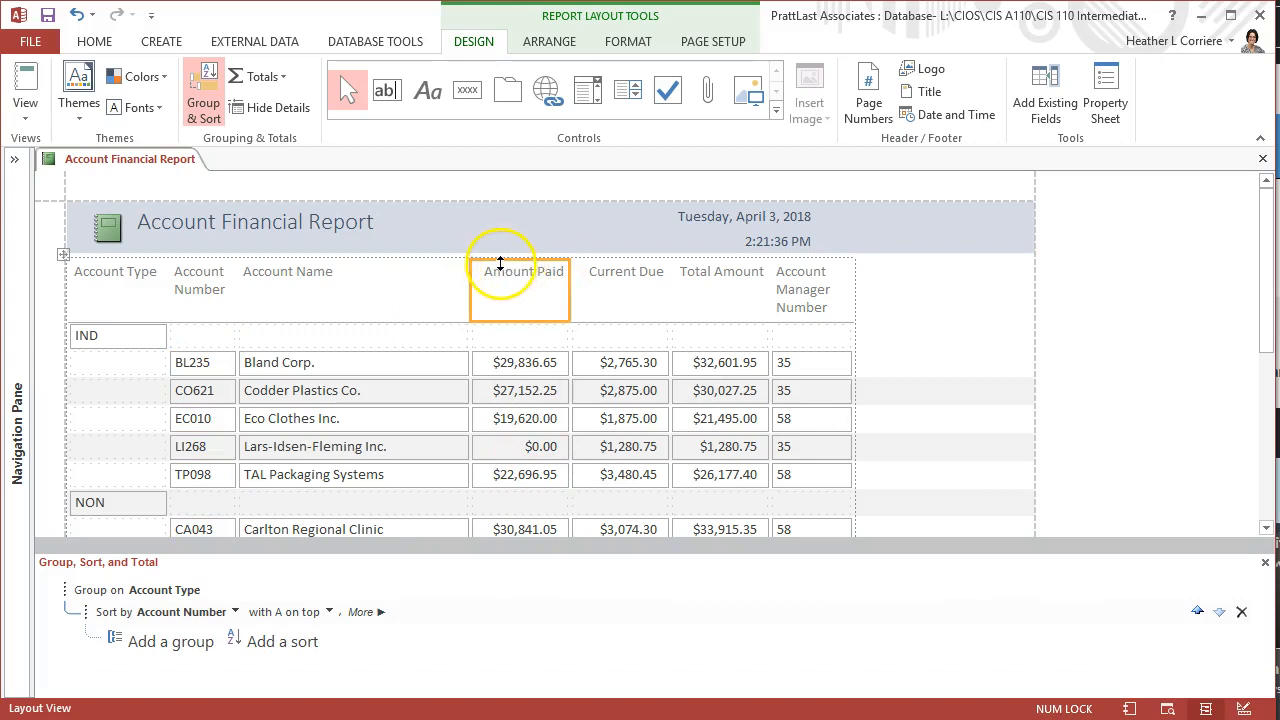
pyautogui.click(263, 78)
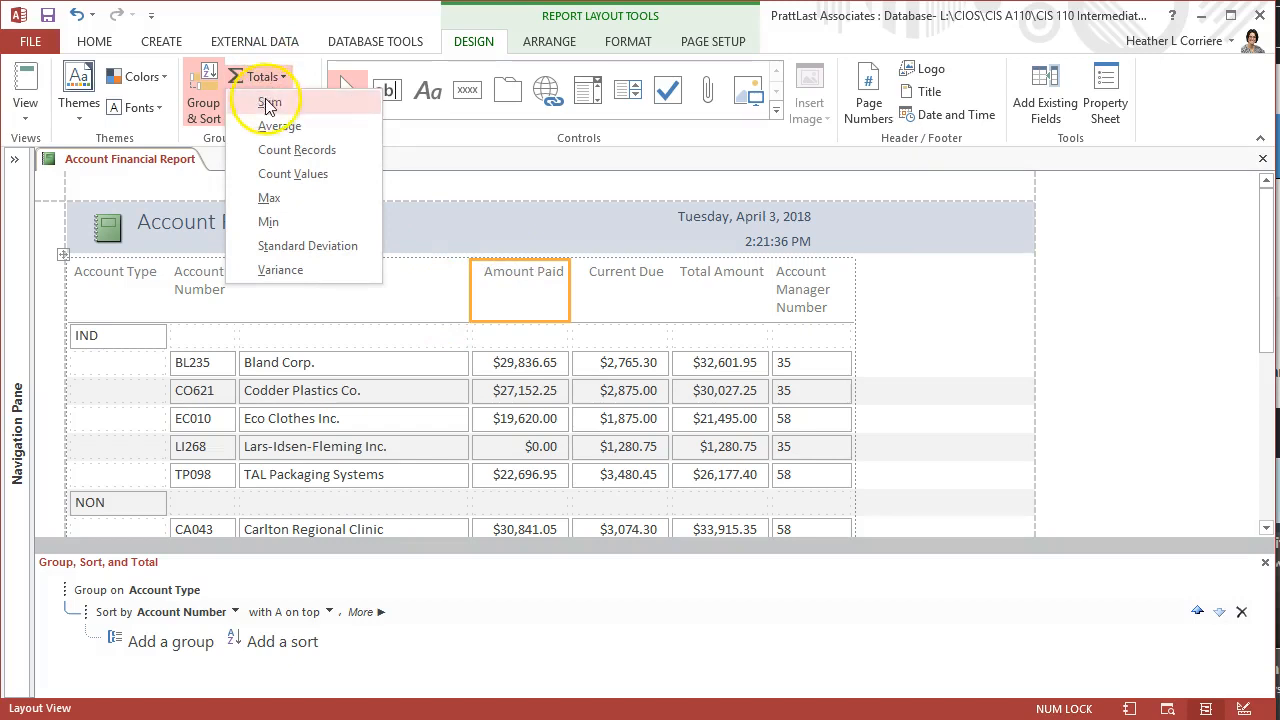
pyautogui.click(266, 103)
pyautogui.scroll(-1, 535, 490)
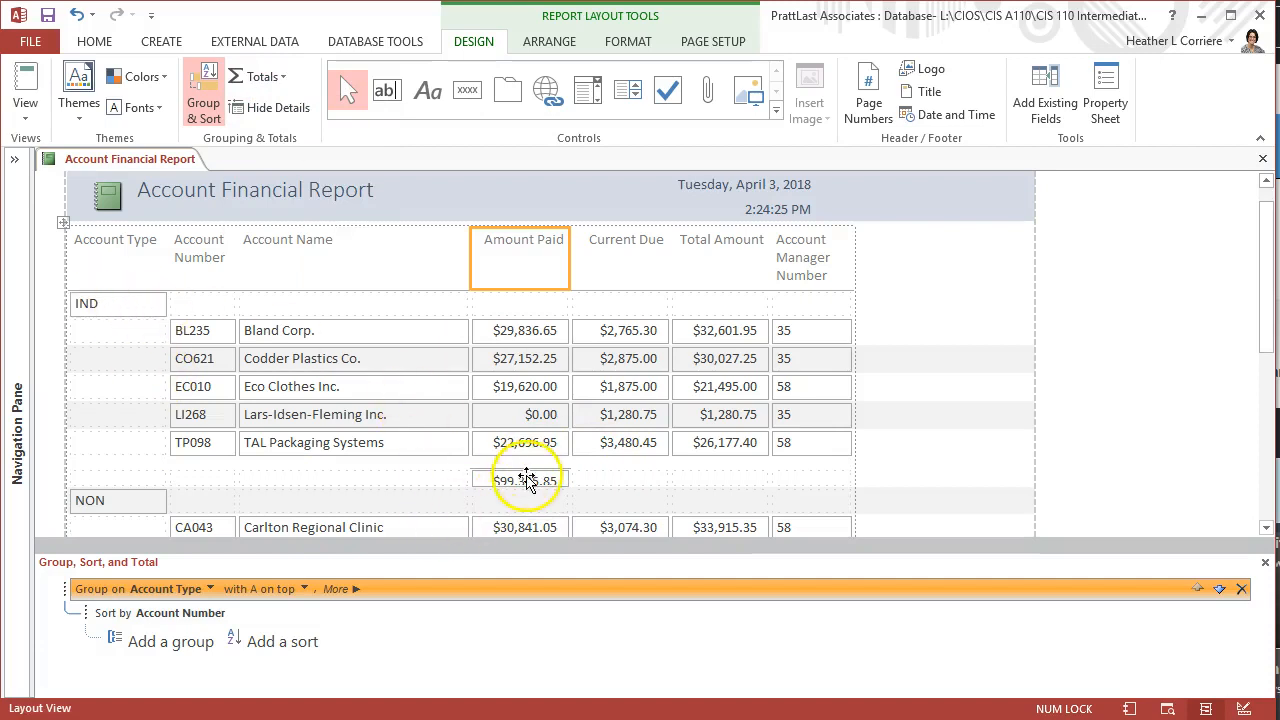
pyautogui.scroll(-6, 528, 483)
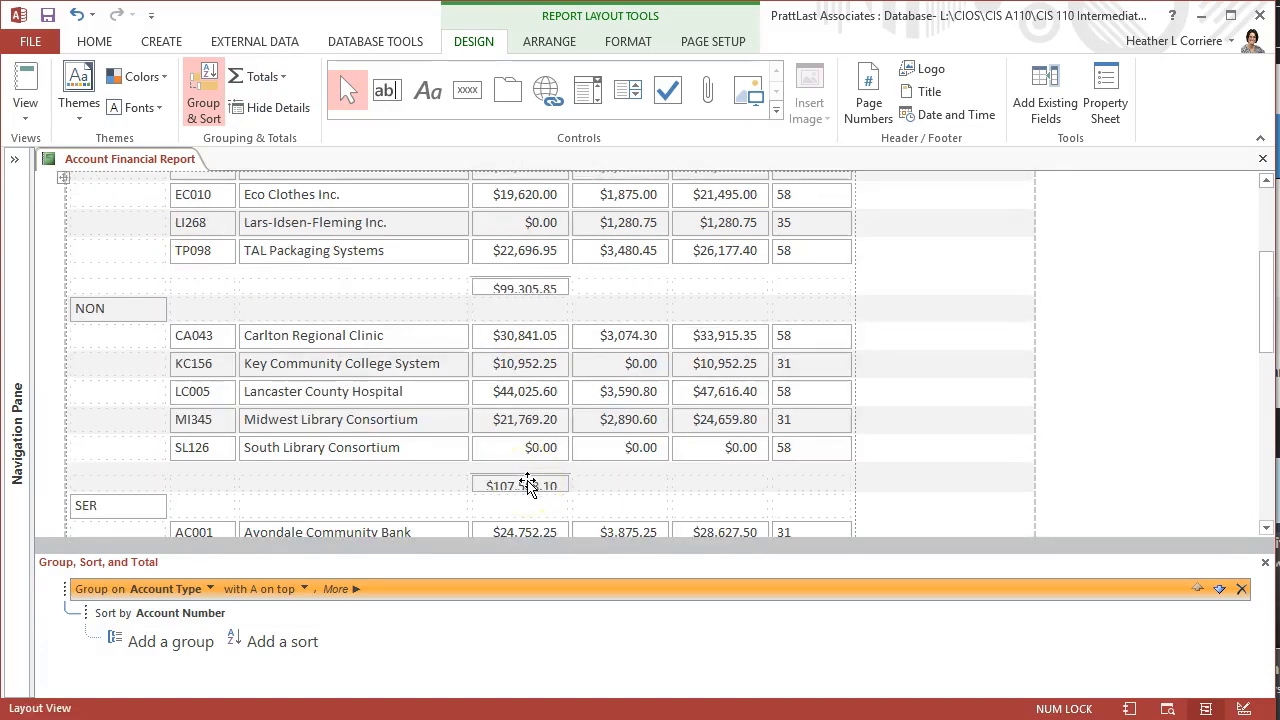
pyautogui.moveTo(1266, 309); pyautogui.dragTo(1266, 486)
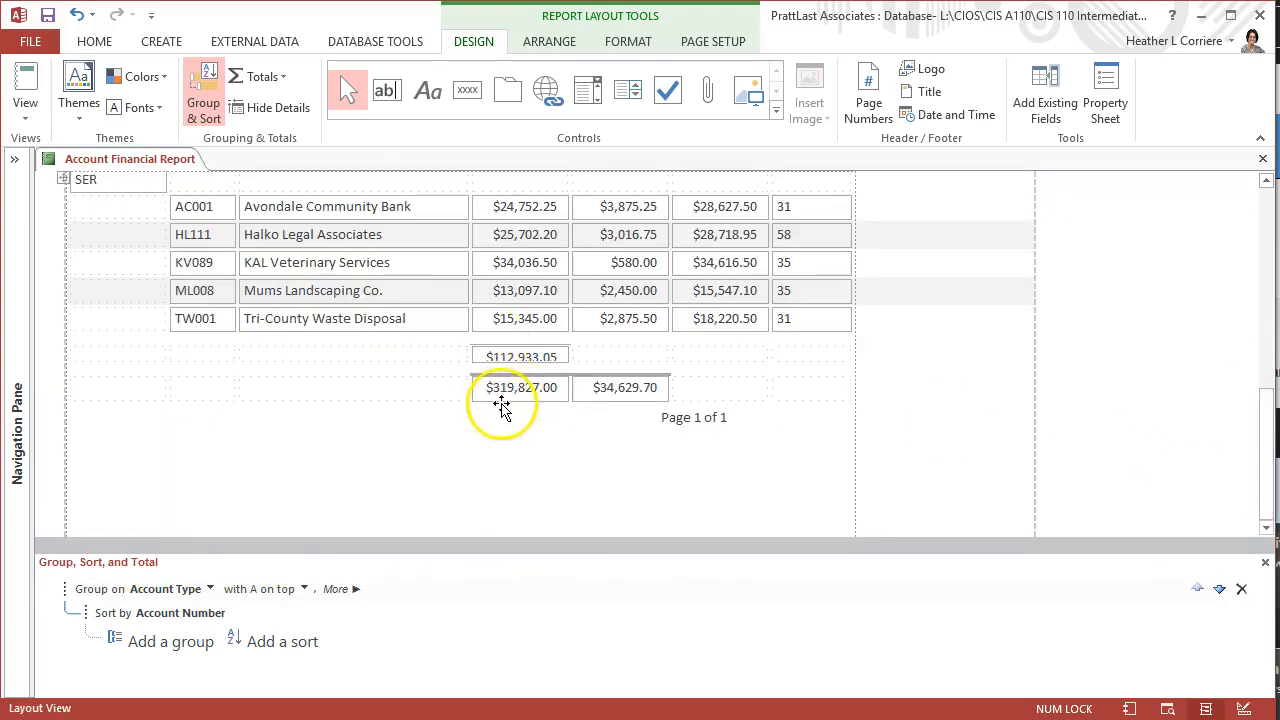
pyautogui.scroll(10, 1266, 465)
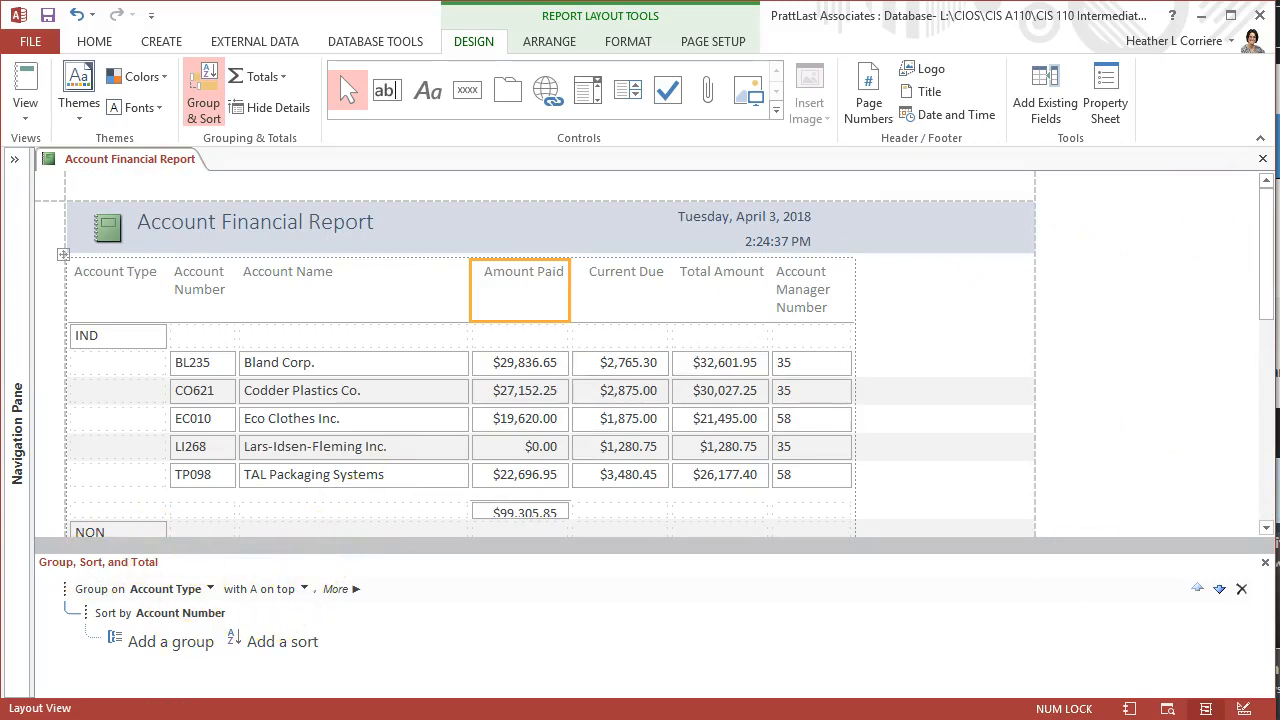
# Close the Group, Sort, and Total pane, reopen it, and hide it again.
pyautogui.click(1266, 564)
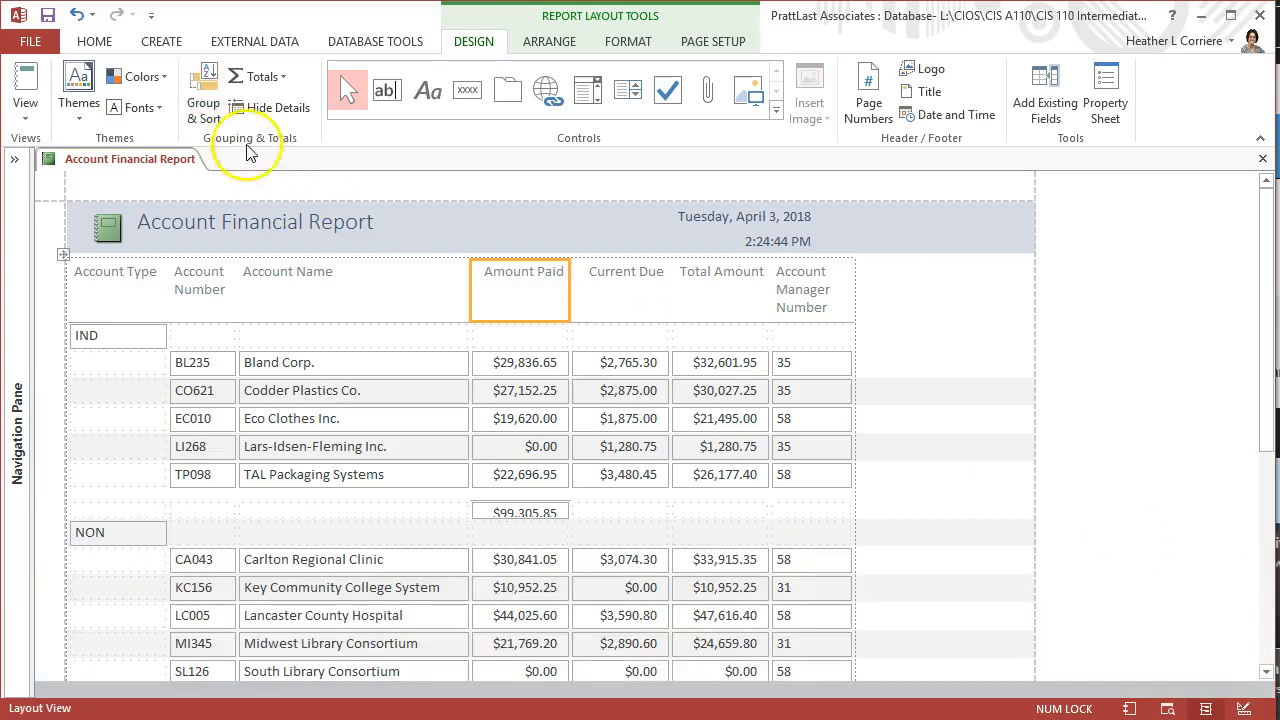
pyautogui.click(208, 85)
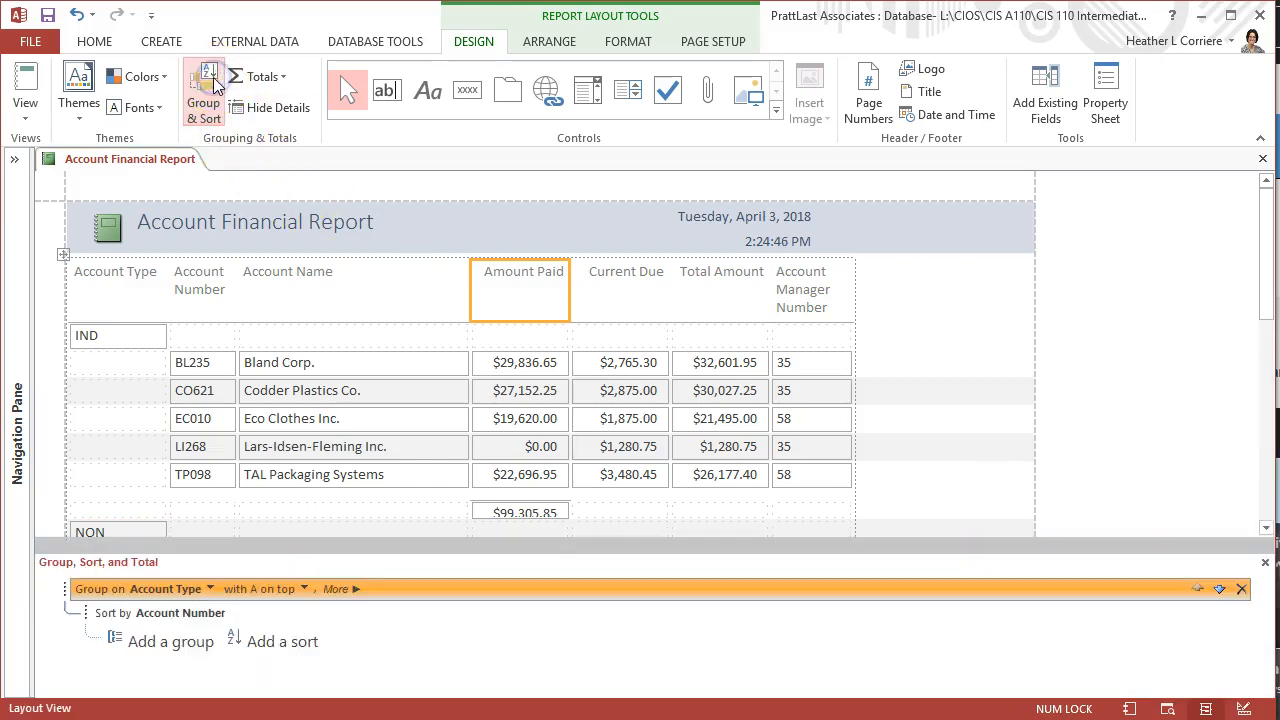
pyautogui.click(208, 85)
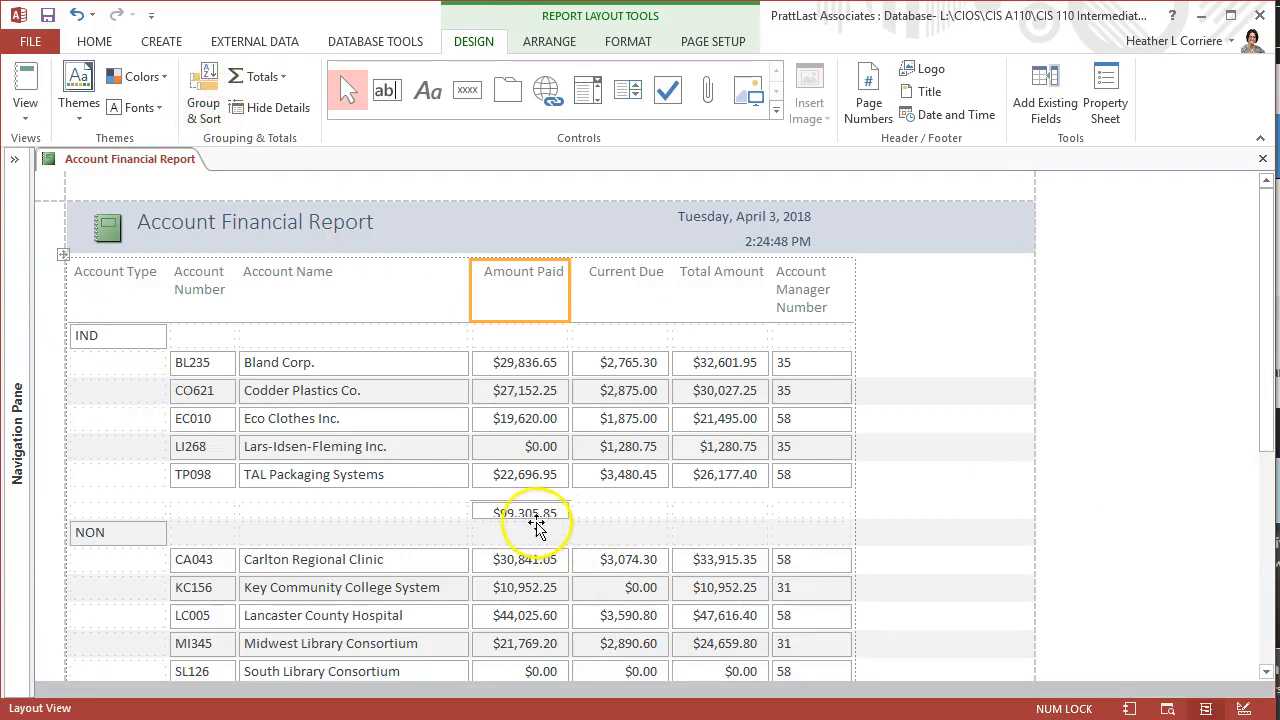
# Increase the height of the Amount Paid subtotal control below the IND group so its full value fits.
pyautogui.click(530, 512)
pyautogui.click(530, 515)
pyautogui.moveTo(532, 520); pyautogui.dragTo(531, 525)
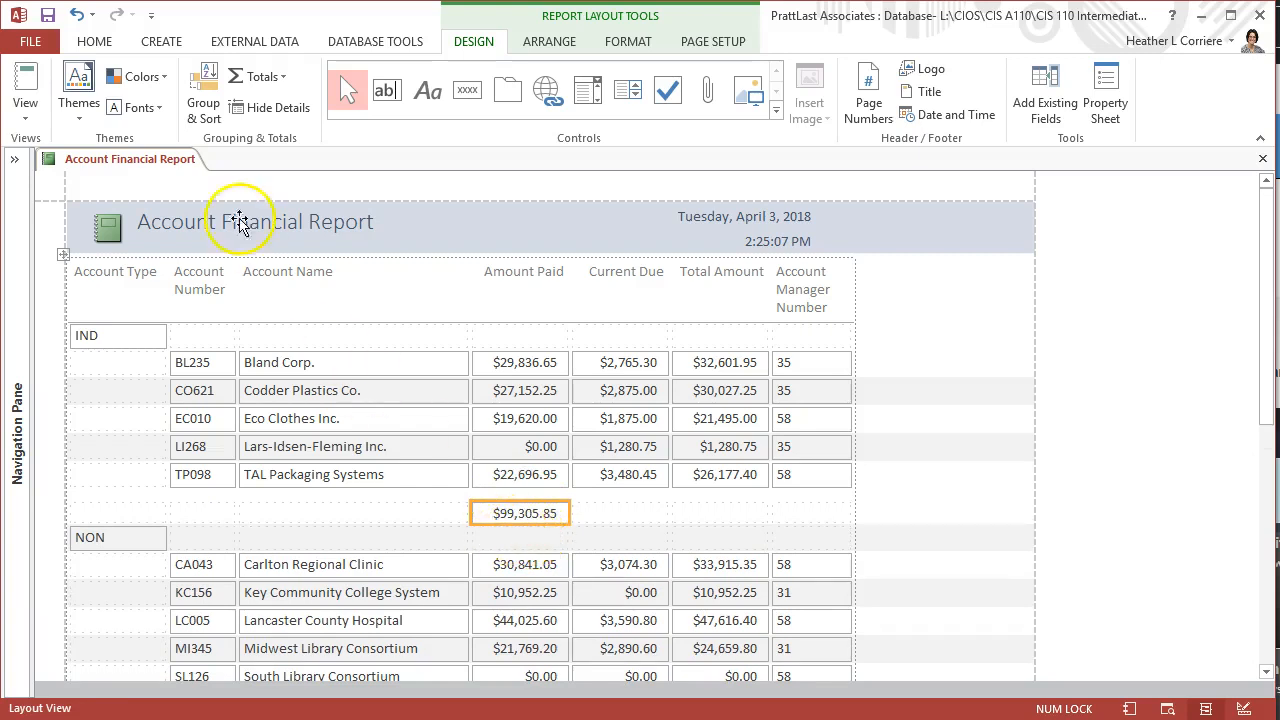
# Examine the Amount Paid subtotals for each account type, the grand totals below them and the subtotal's formatting options.
pyautogui.scroll(-1, 540, 557)
pyautogui.scroll(-3, 540, 557)
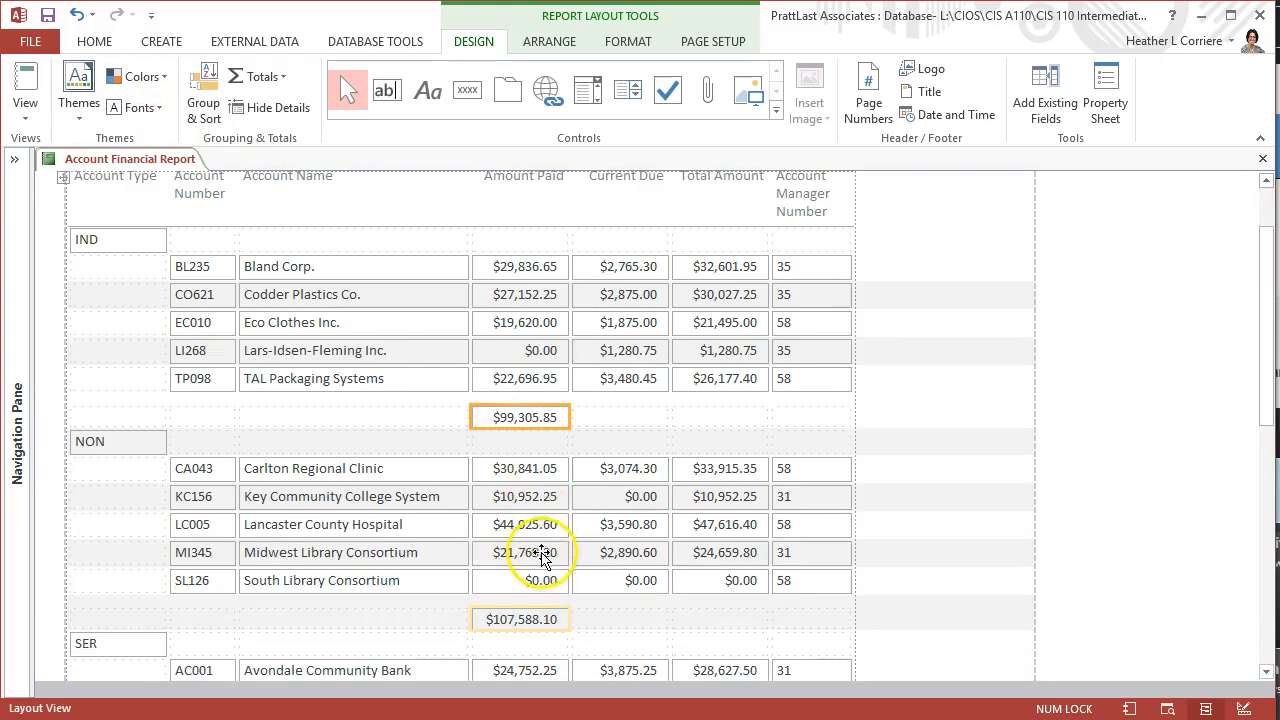
pyautogui.scroll(-4, 538, 618)
pyautogui.scroll(-2, 538, 618)
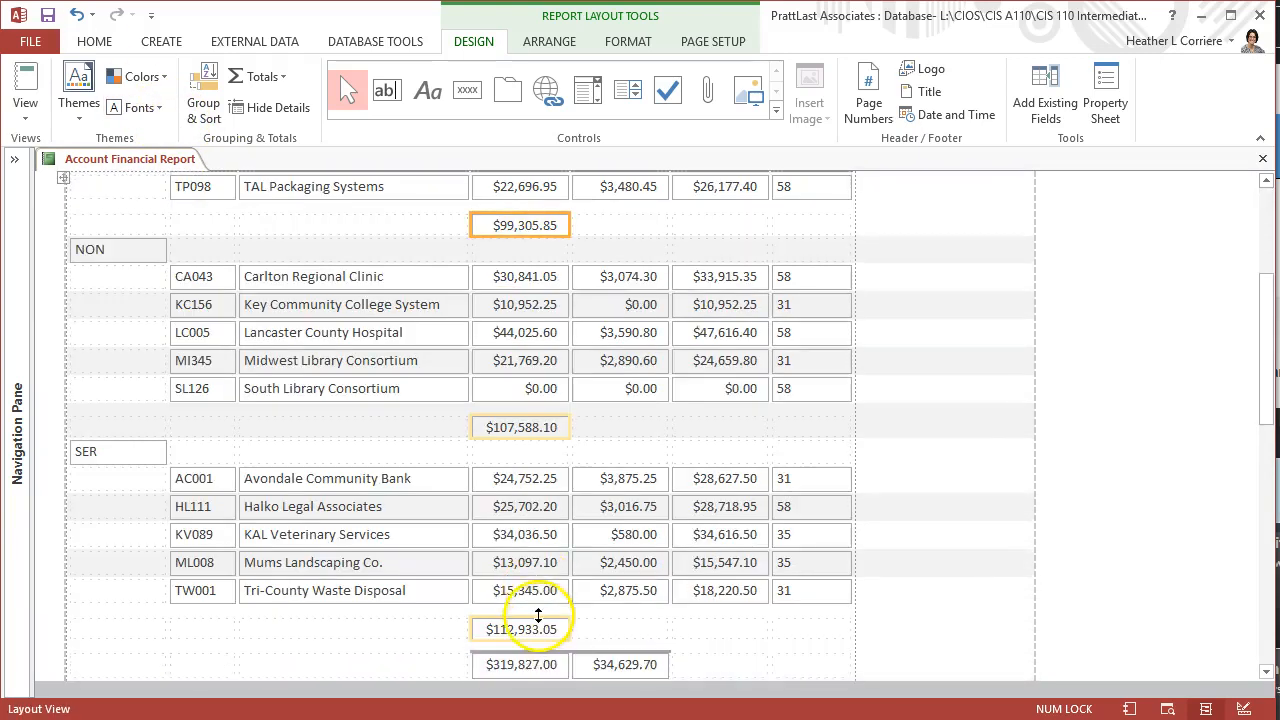
pyautogui.scroll(8, 534, 625)
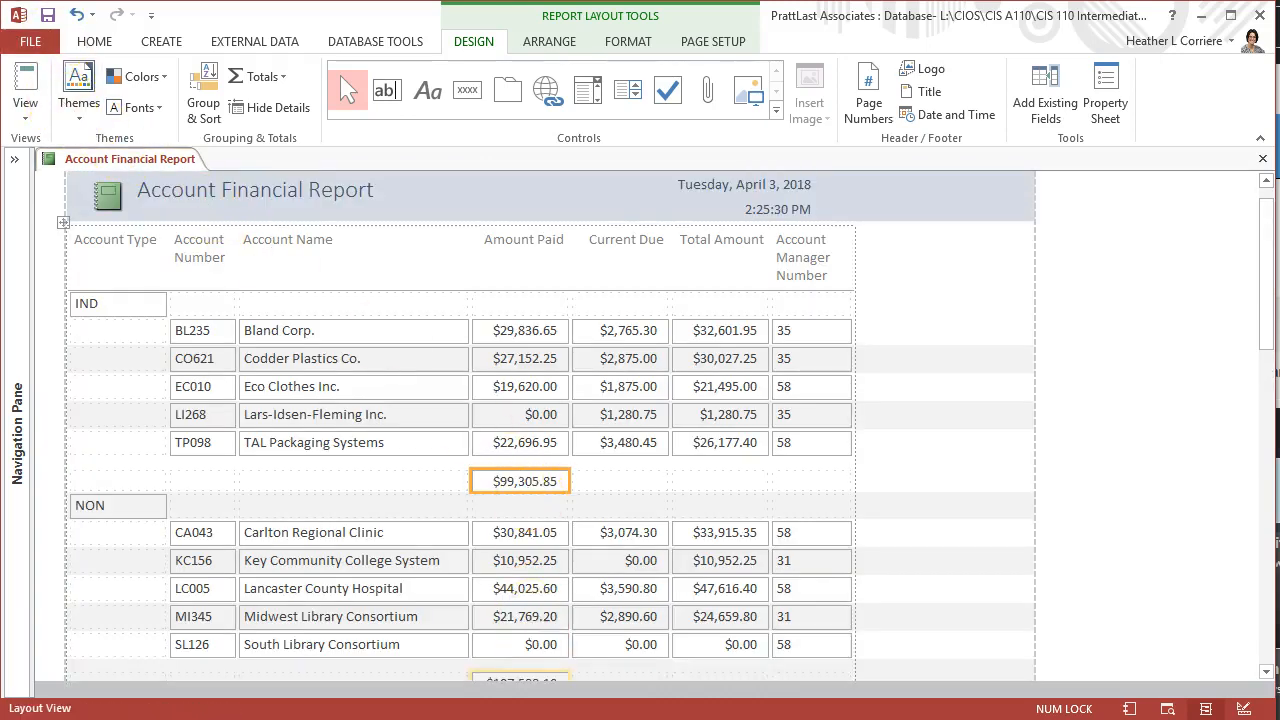
pyautogui.scroll(4, 897, 360)
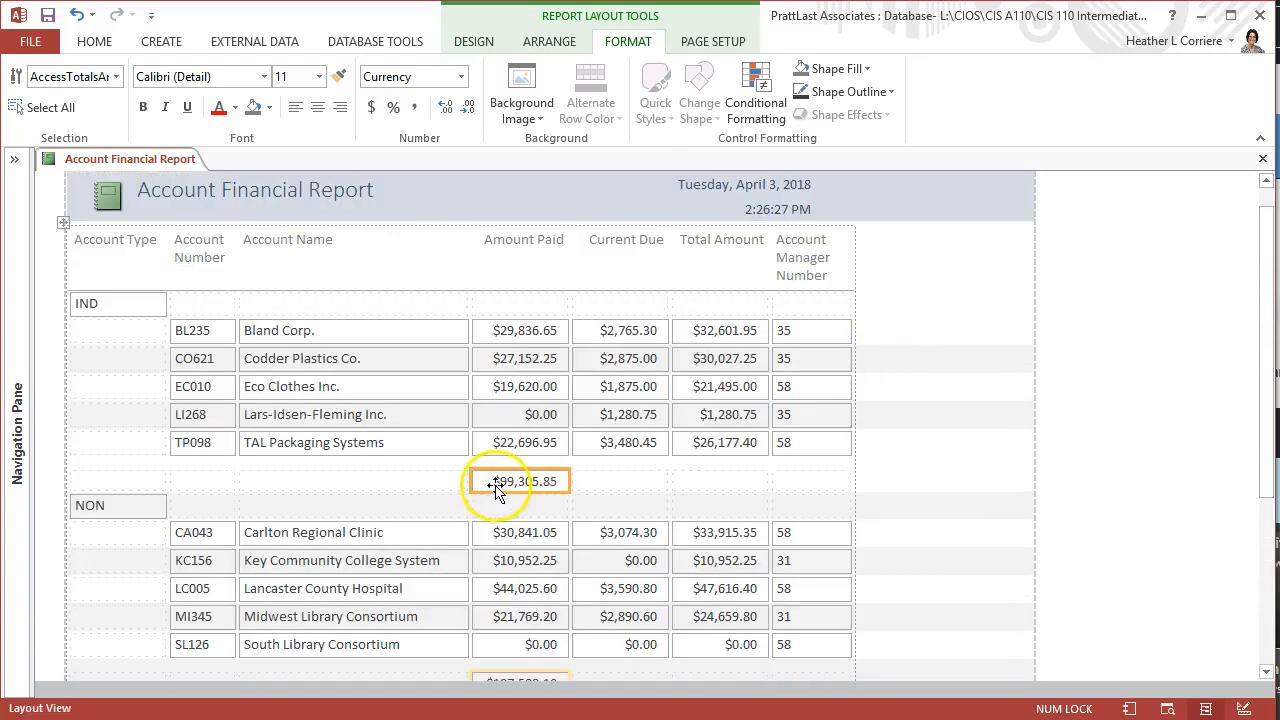
pyautogui.click(462, 42)
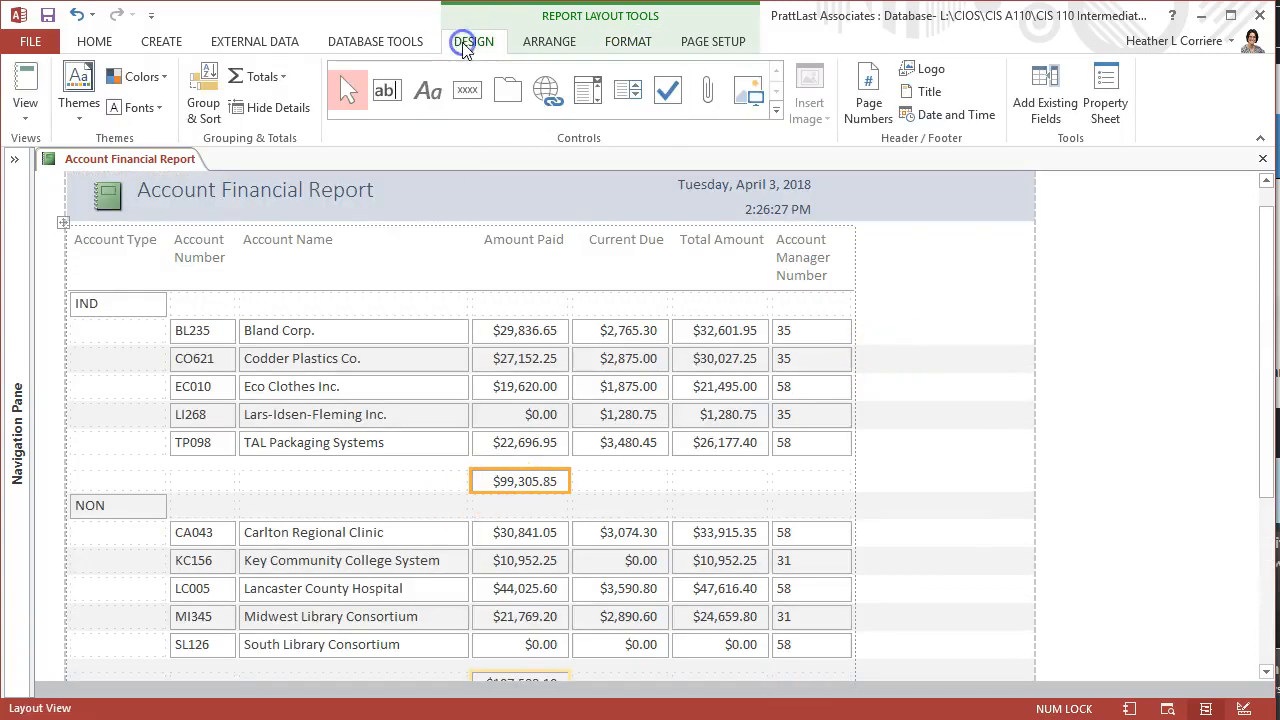
pyautogui.click(610, 45)
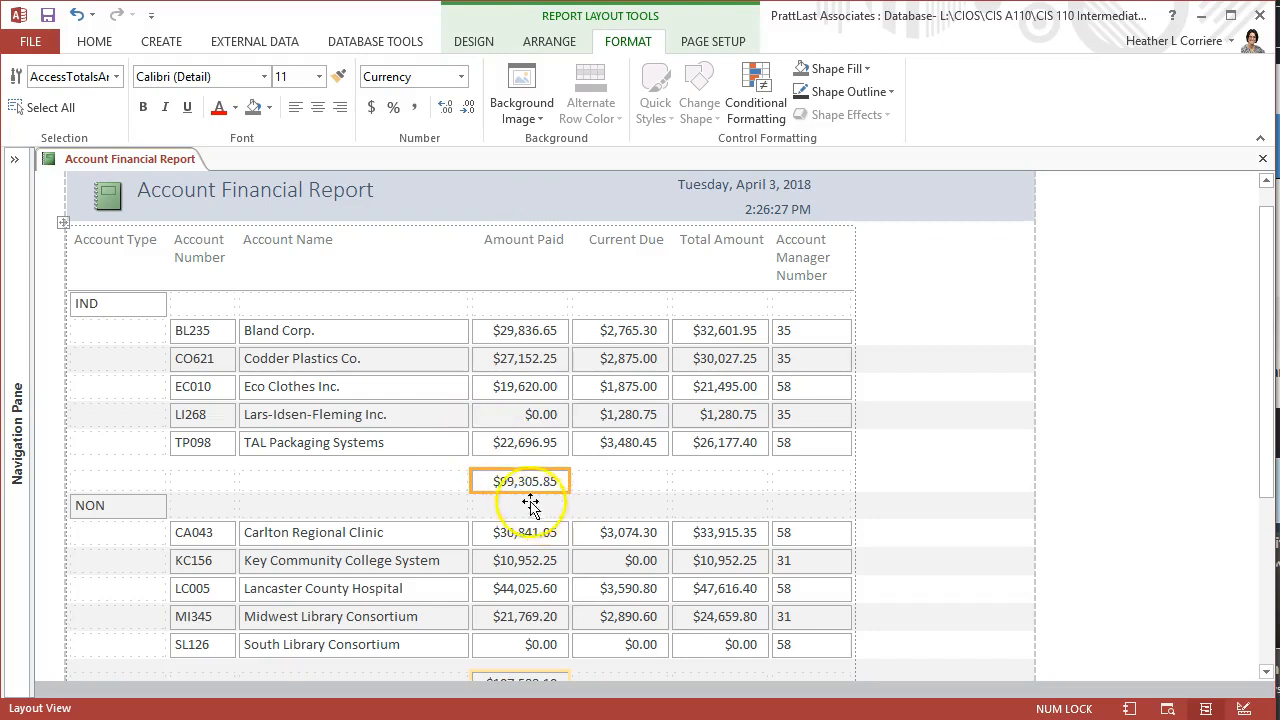
pyautogui.scroll(-1, 522, 485)
pyautogui.scroll(-3, 523, 610)
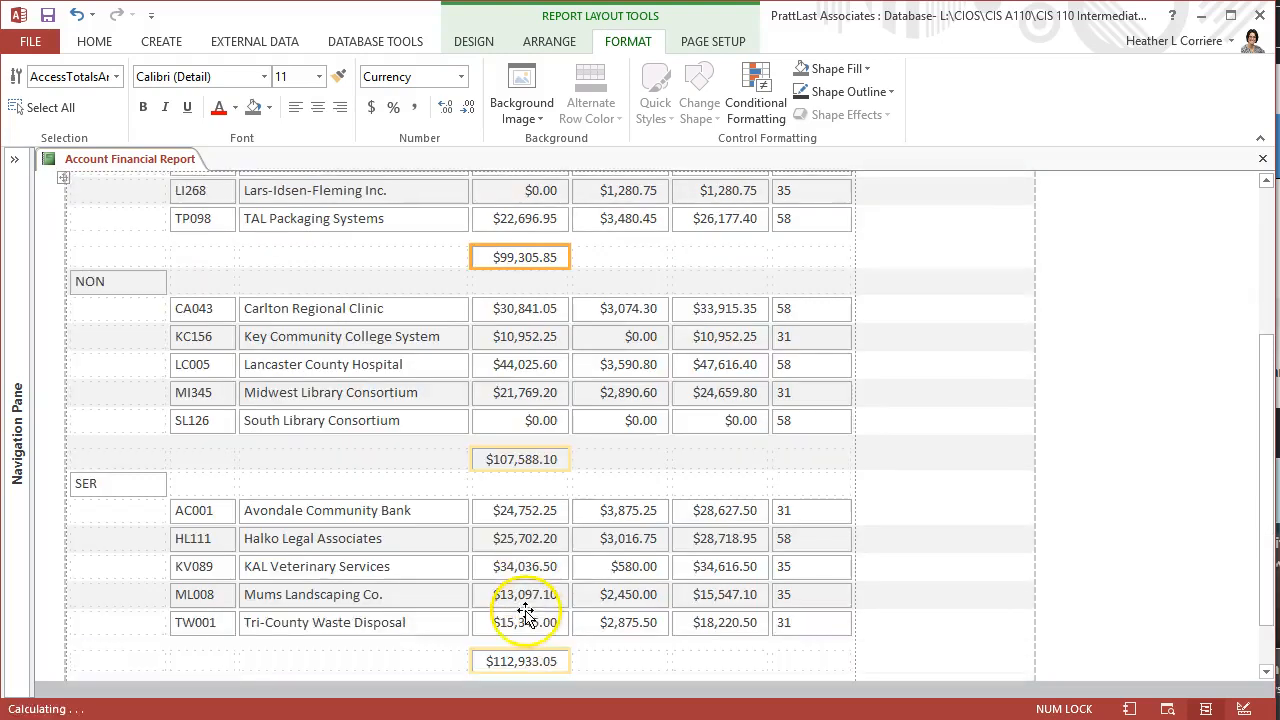
pyautogui.click(506, 632)
pyautogui.click(606, 634)
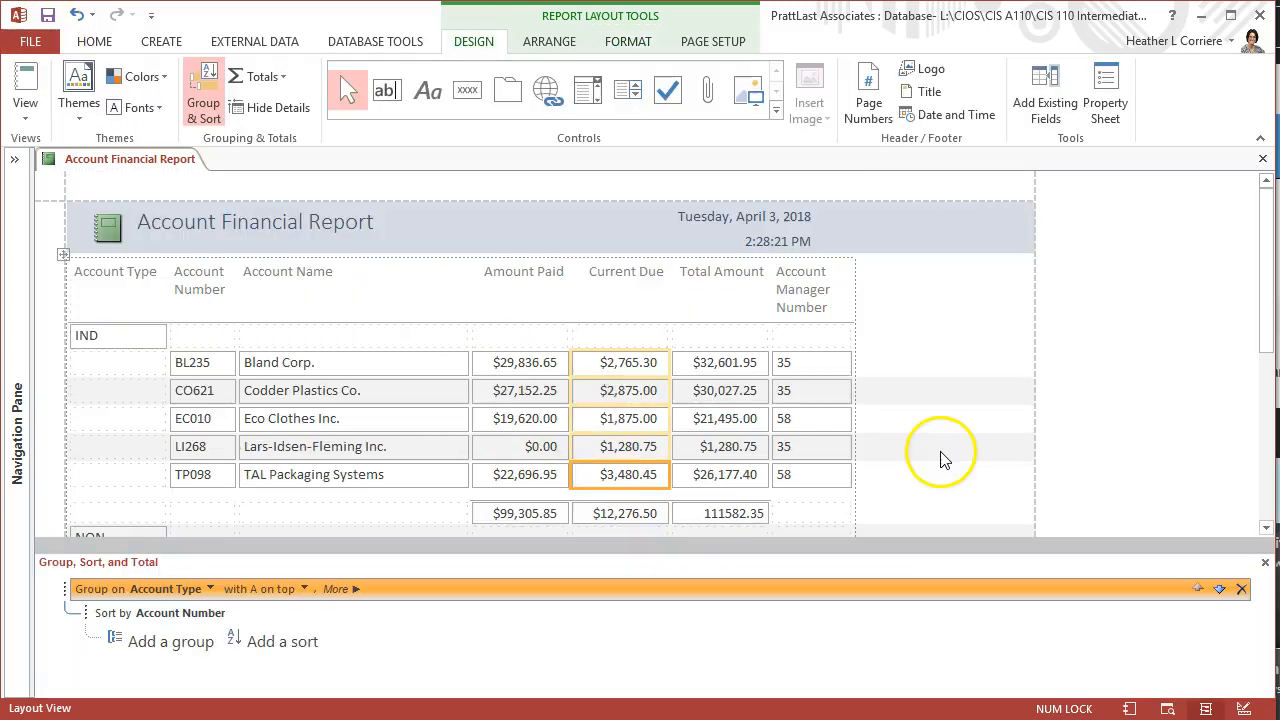
# Apply the Currency format to the Total Amount subtotal of the account type groups.
pyautogui.click(620, 362)
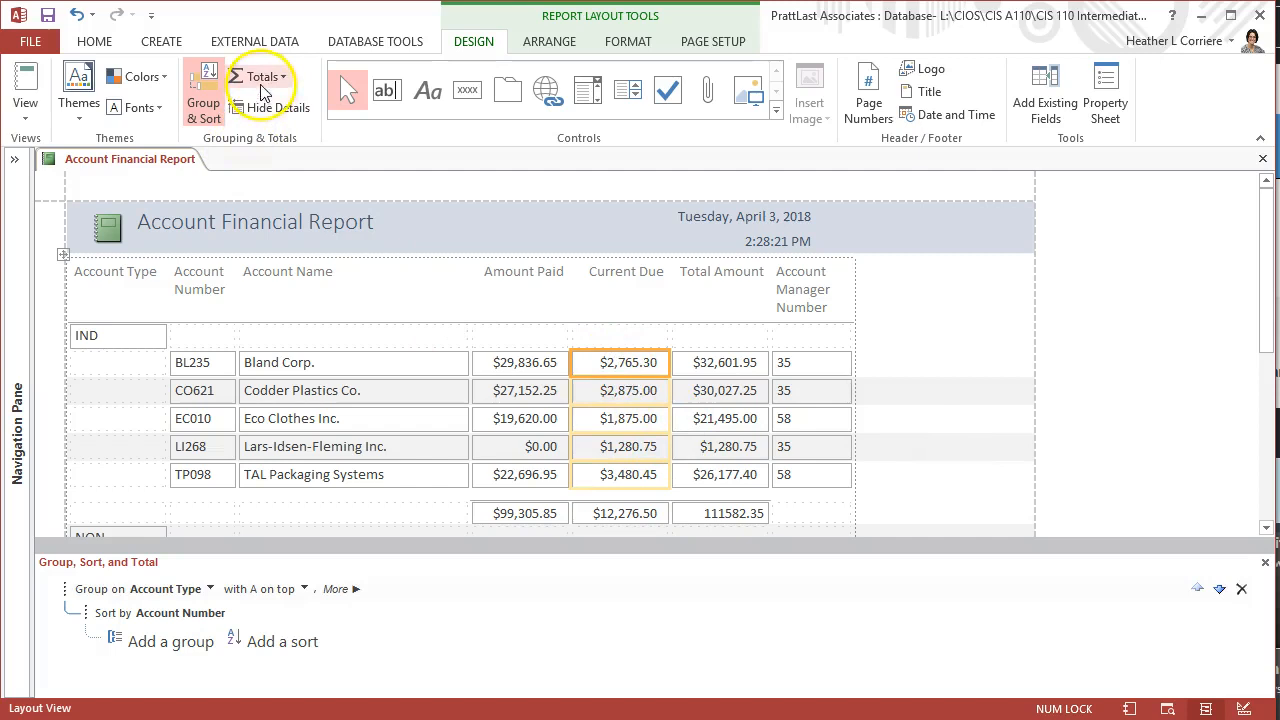
pyautogui.click(713, 388)
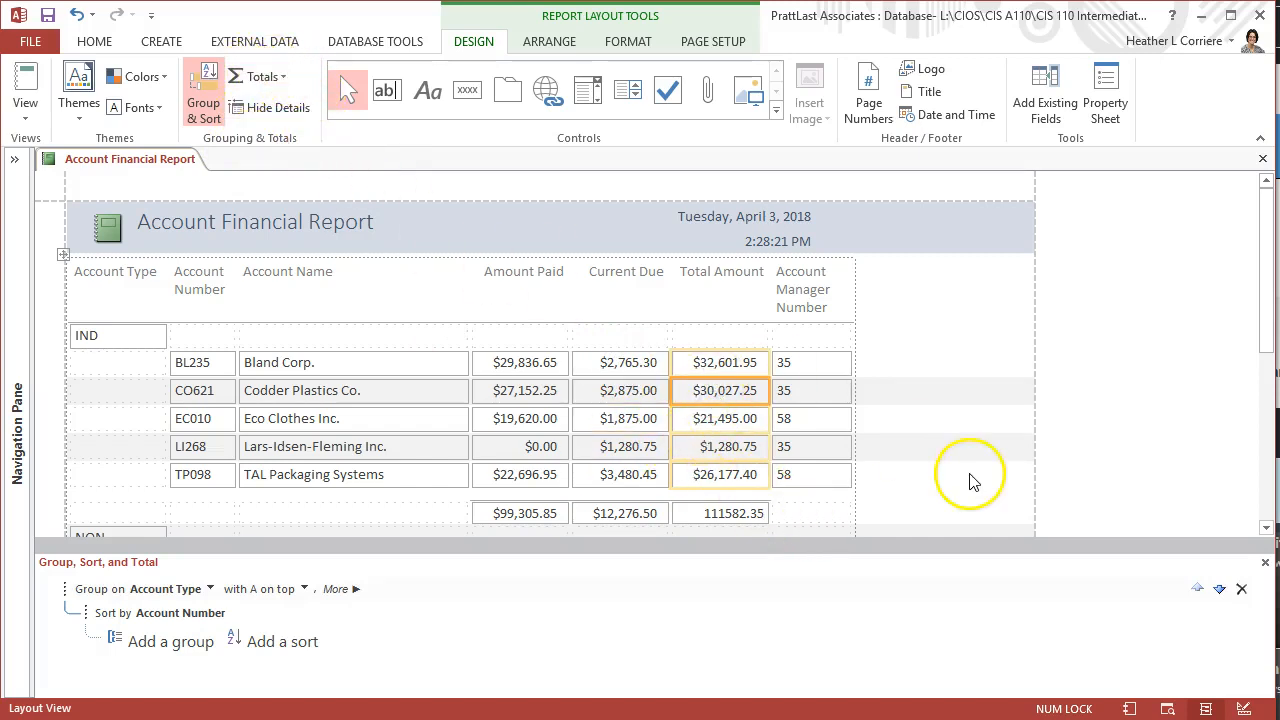
pyautogui.scroll(-1, 806, 436)
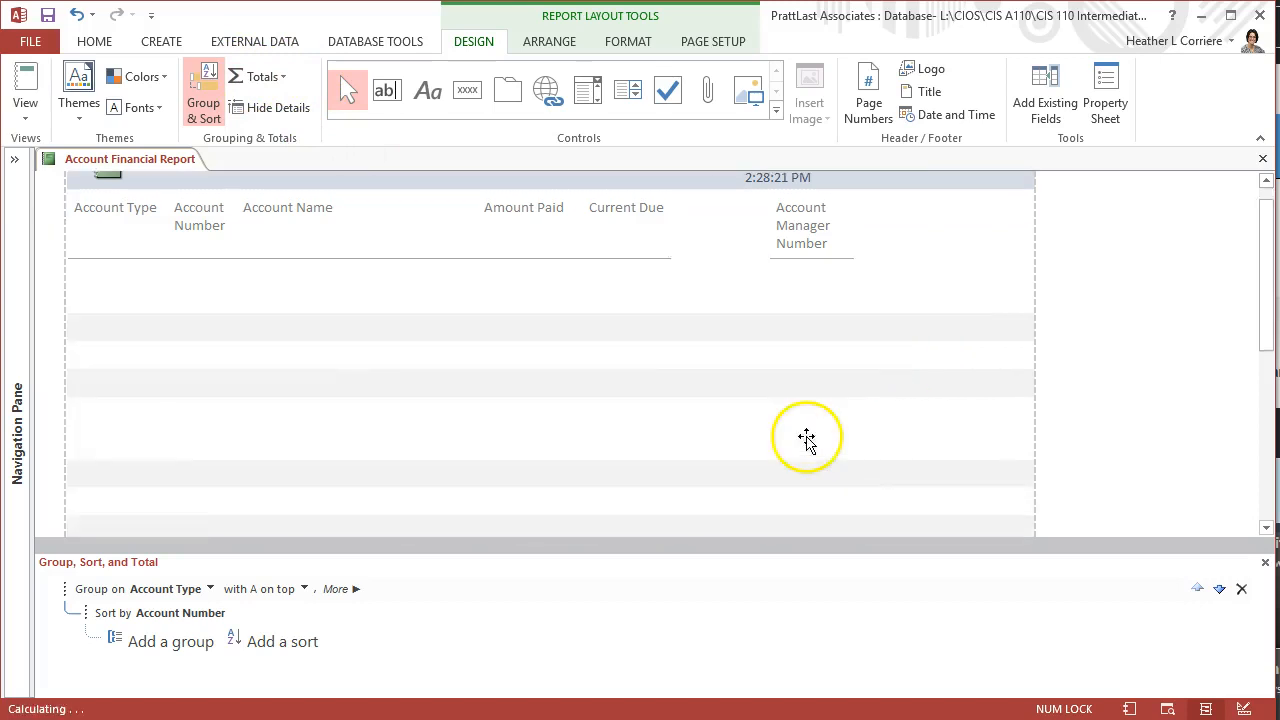
pyautogui.click(708, 452)
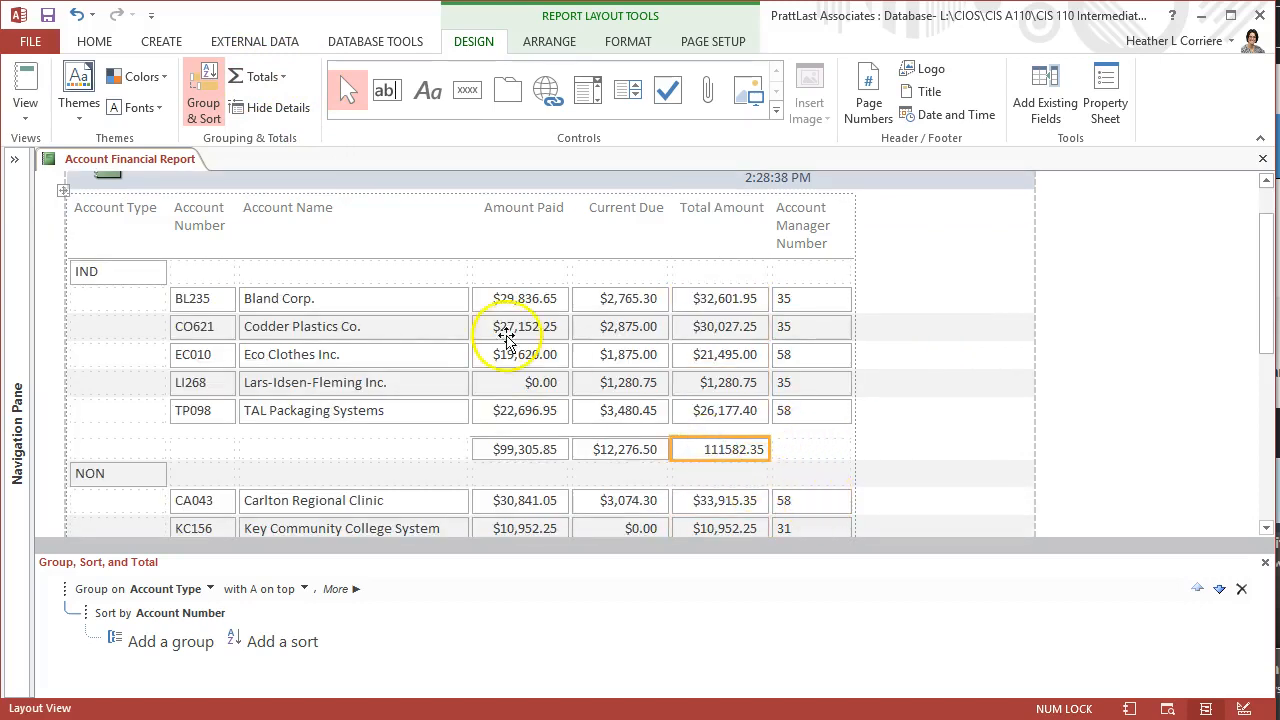
pyautogui.click(627, 42)
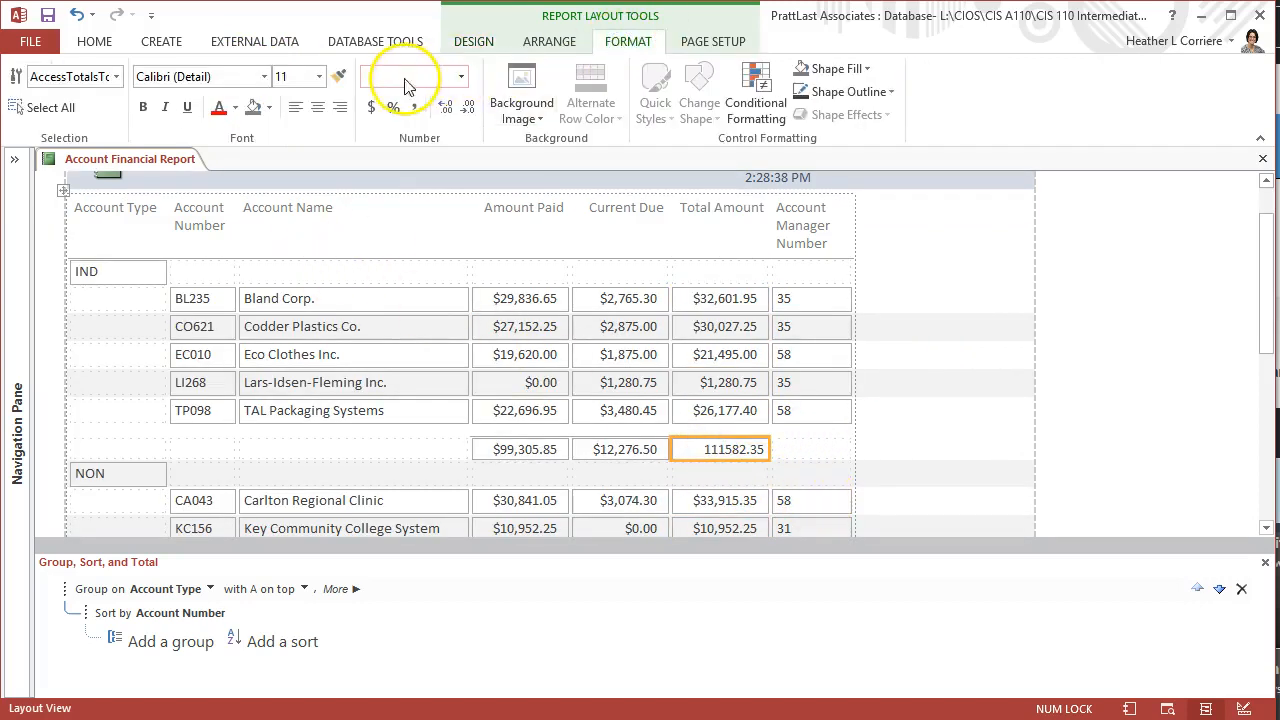
pyautogui.click(461, 77)
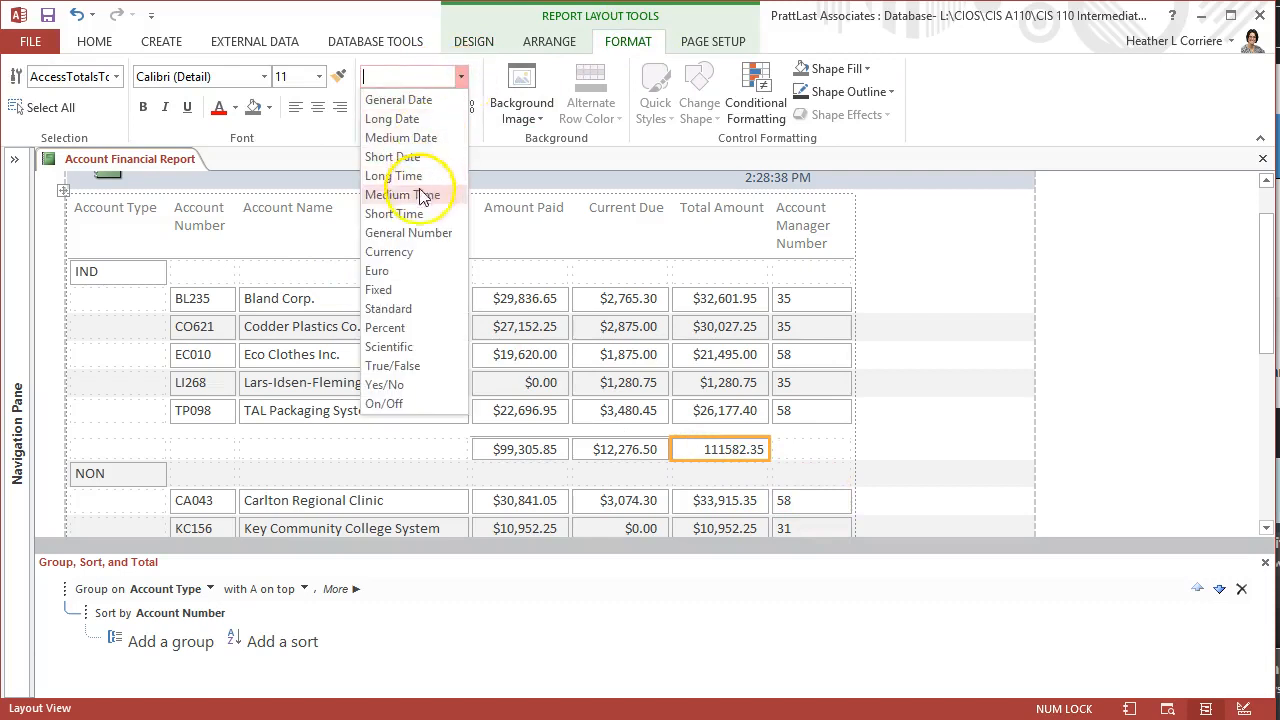
pyautogui.click(402, 252)
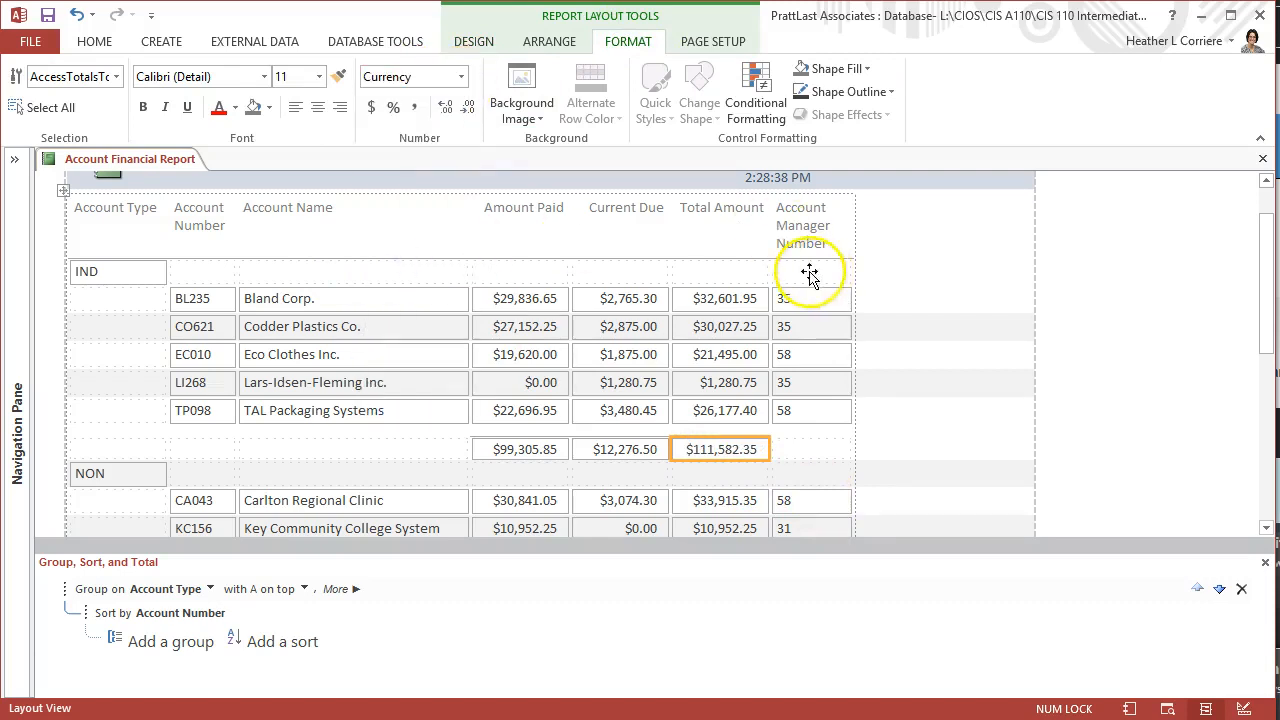
# Open the Property Sheet for the Total Amount subtotal and inspect its Format property.
pyautogui.click(469, 45)
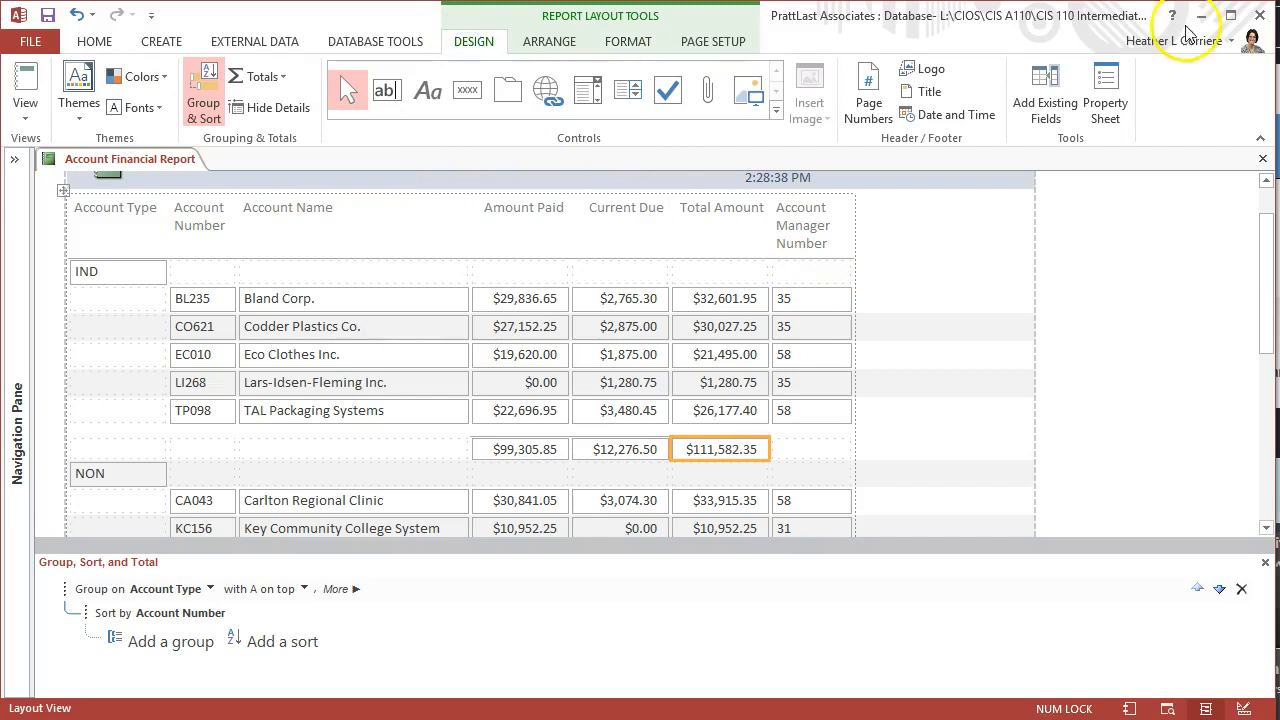
pyautogui.click(1105, 95)
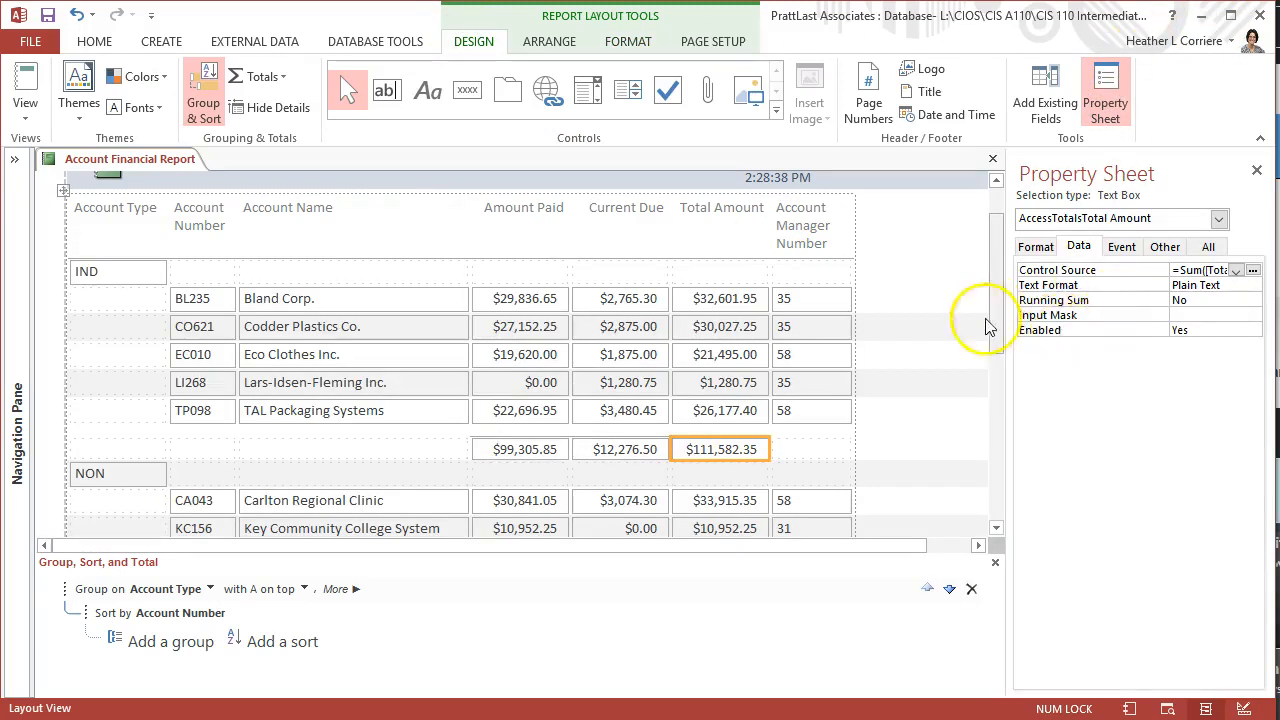
pyautogui.click(1034, 247)
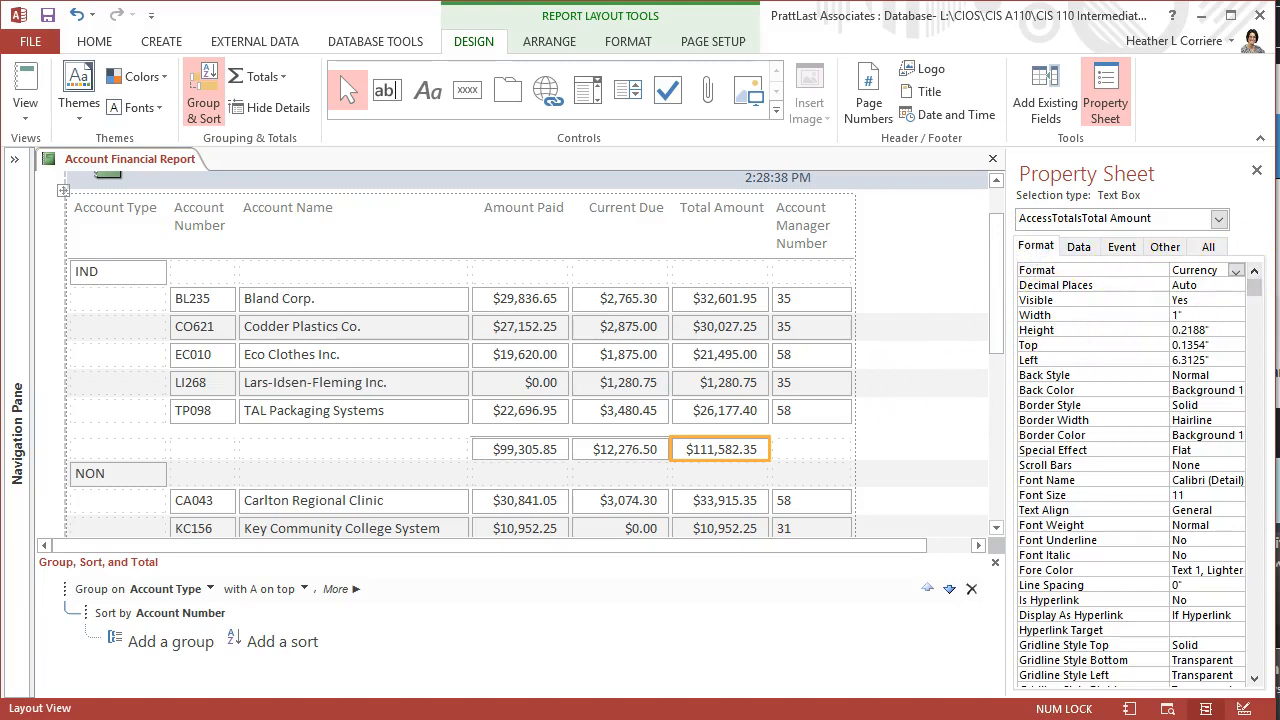
pyautogui.click(1237, 273)
pyautogui.click(1237, 273)
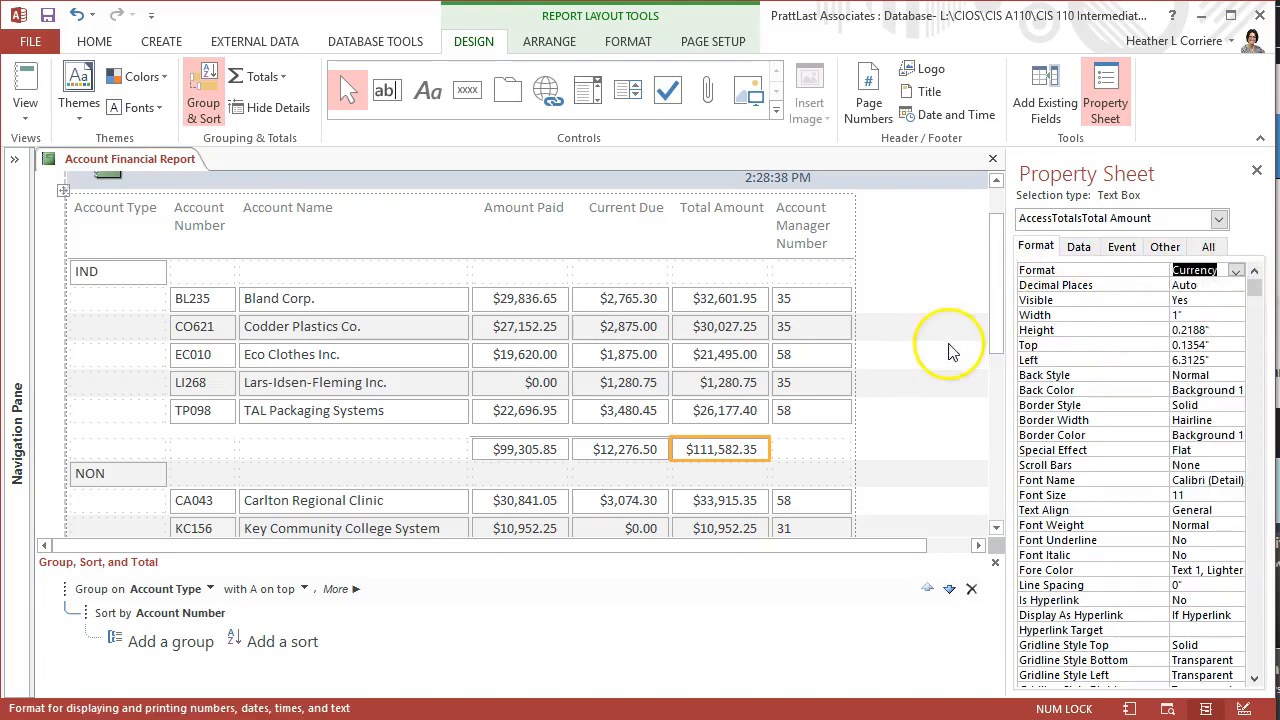
# Set the Format property of the Total Amount grand total to Currency and save the report.
pyautogui.scroll(-3, 700, 500)
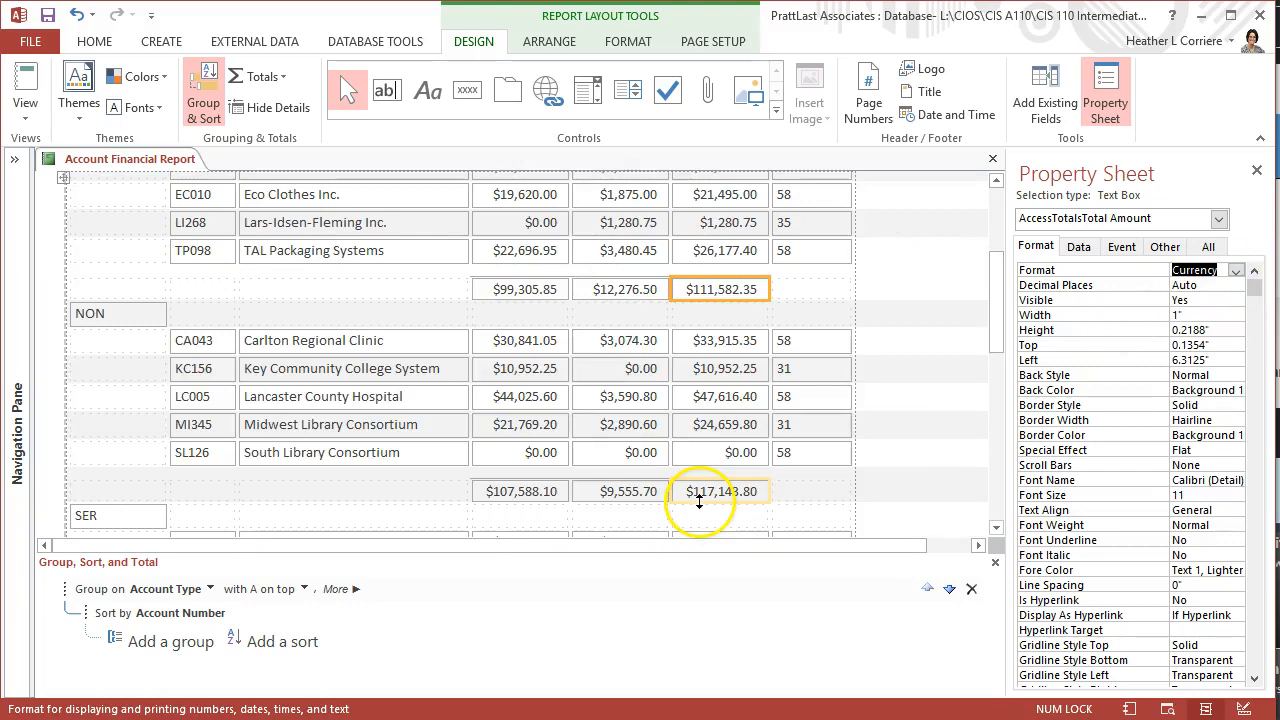
pyautogui.scroll(-5, 699, 502)
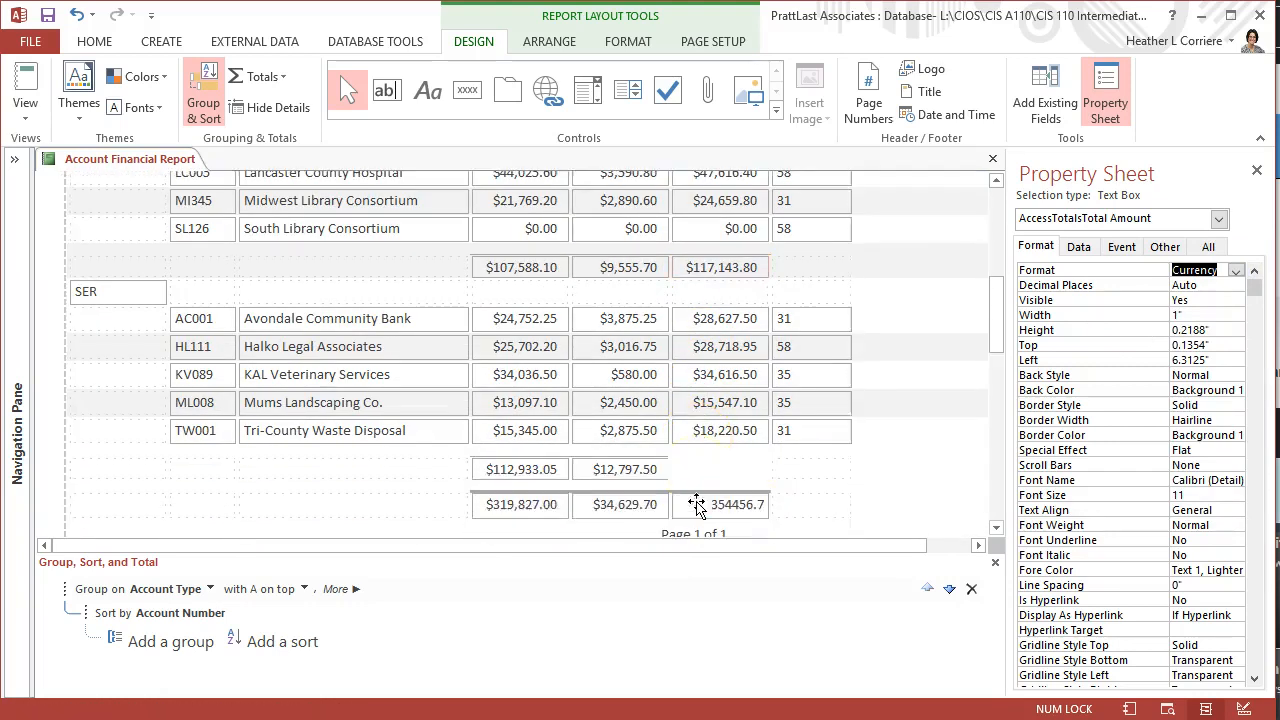
pyautogui.click(722, 505)
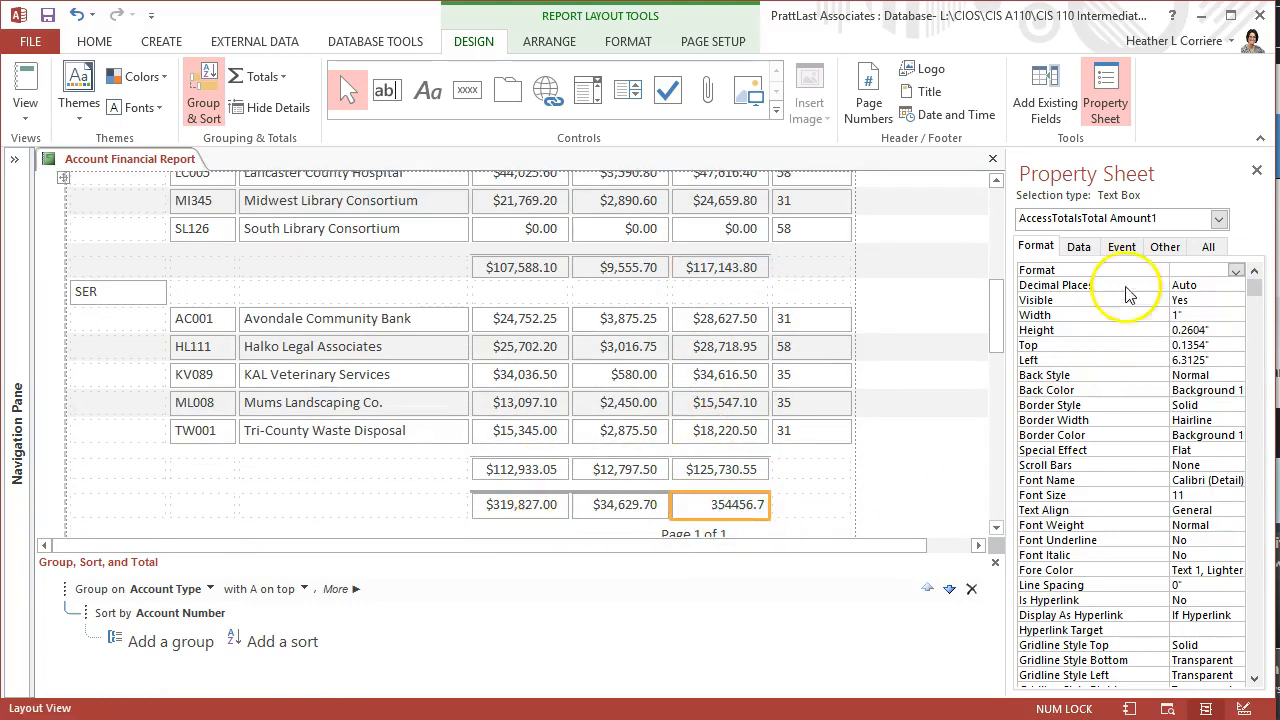
pyautogui.click(1237, 271)
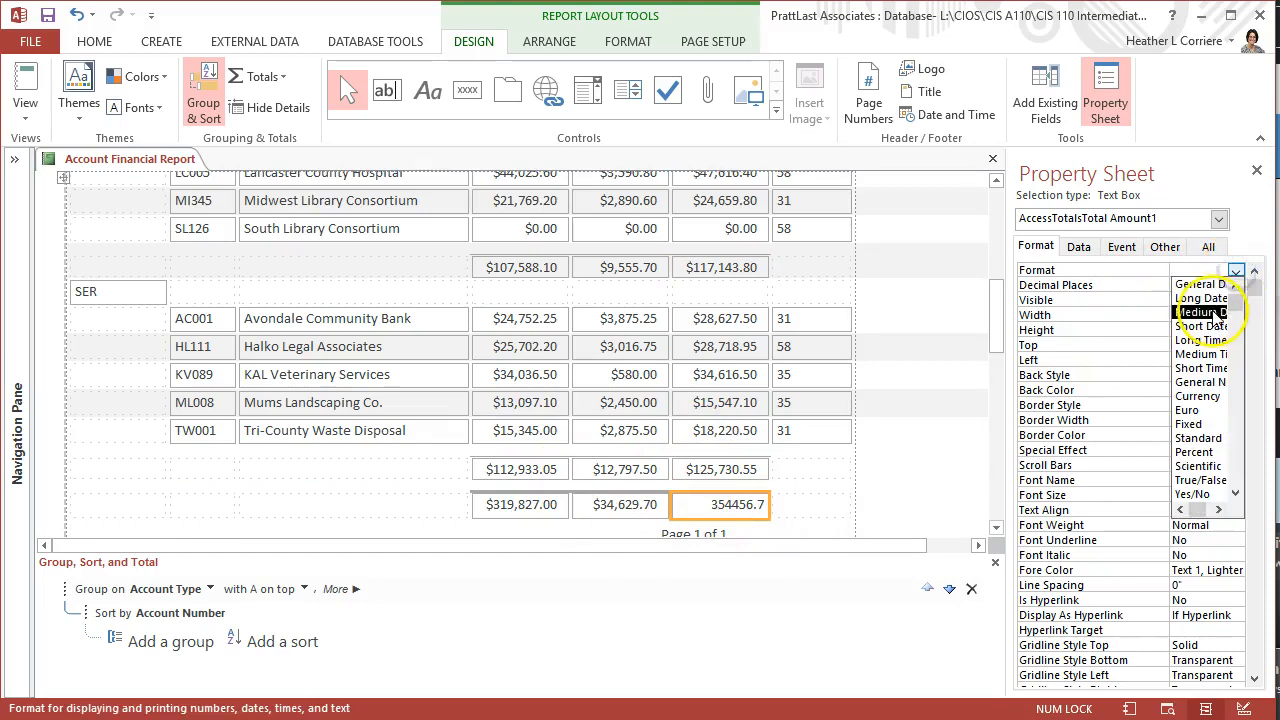
pyautogui.click(1198, 396)
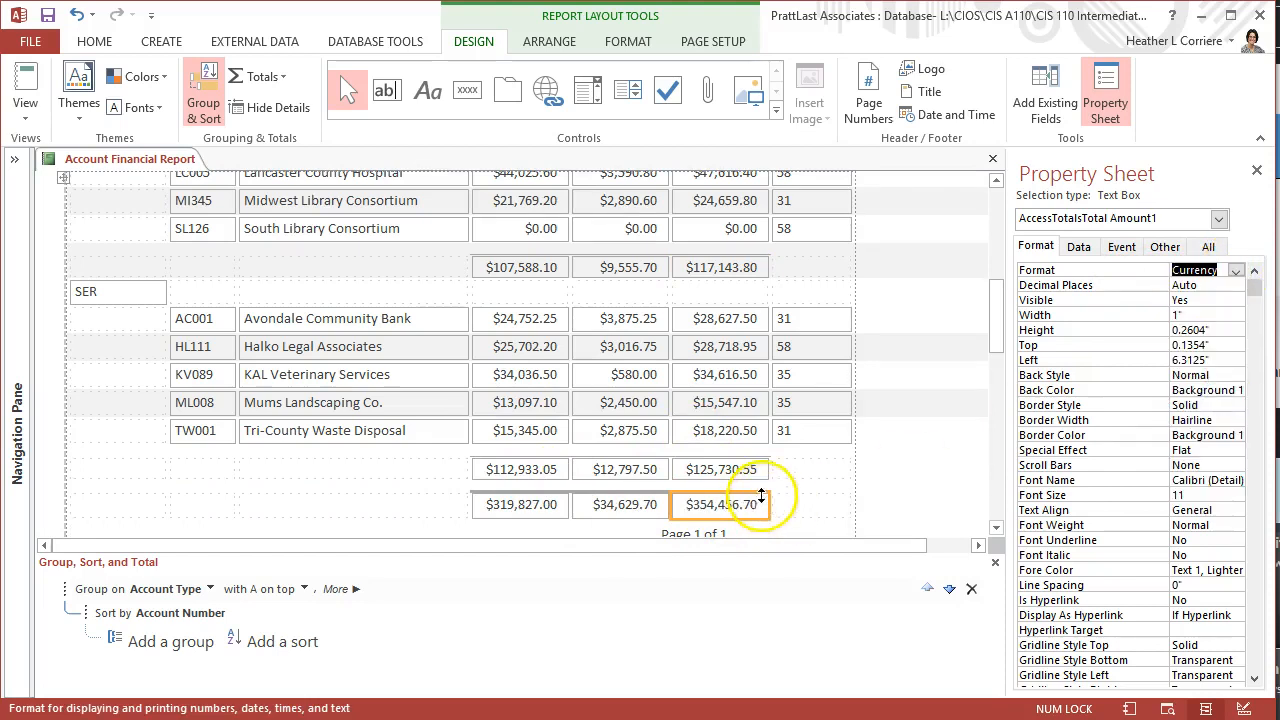
pyautogui.click(48, 15)
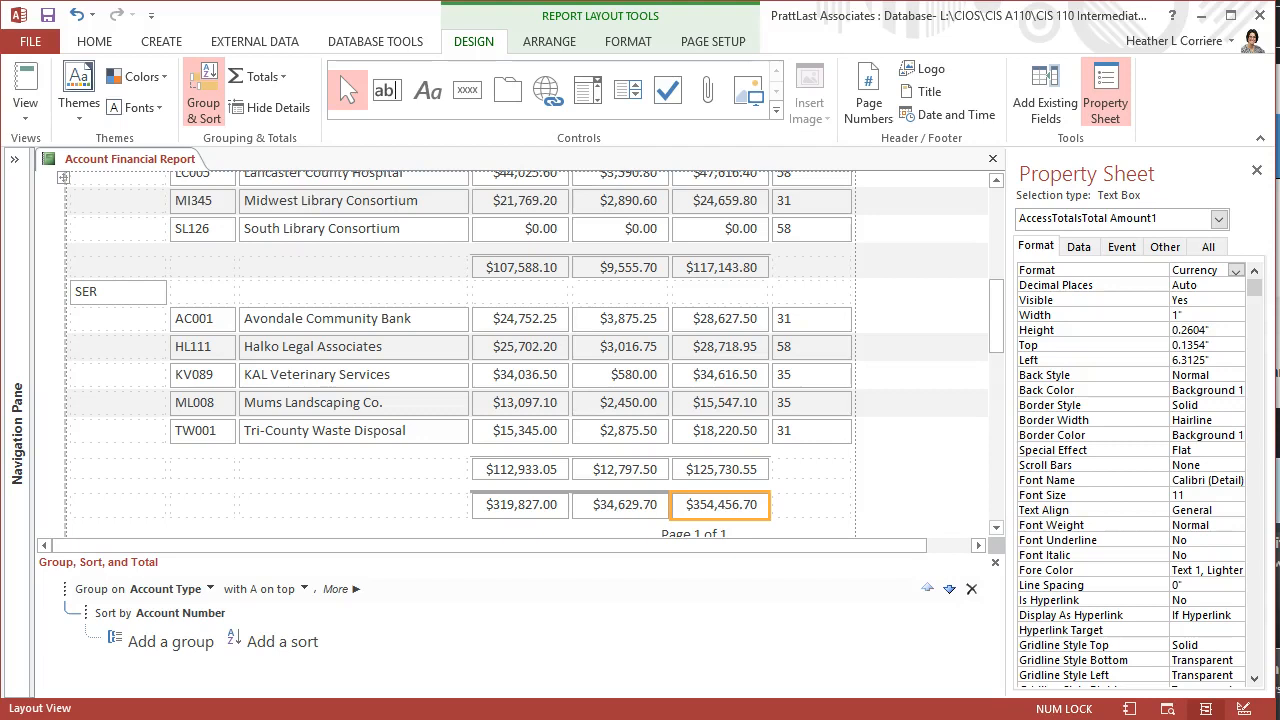
# Create a conditional formatting rule on the Current Due values for field values greater than or equal to 3000.
pyautogui.click(630, 42)
pyautogui.scroll(10, 622, 400)
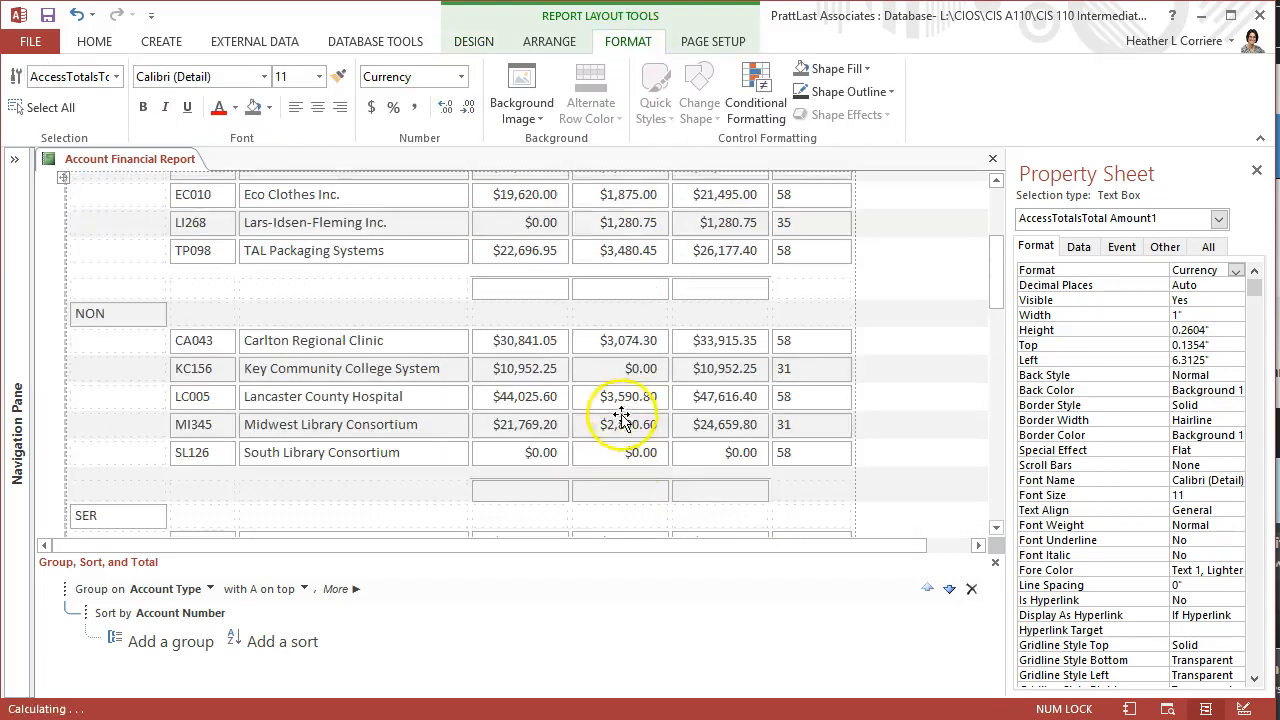
pyautogui.scroll(2, 622, 420)
pyautogui.click(638, 362)
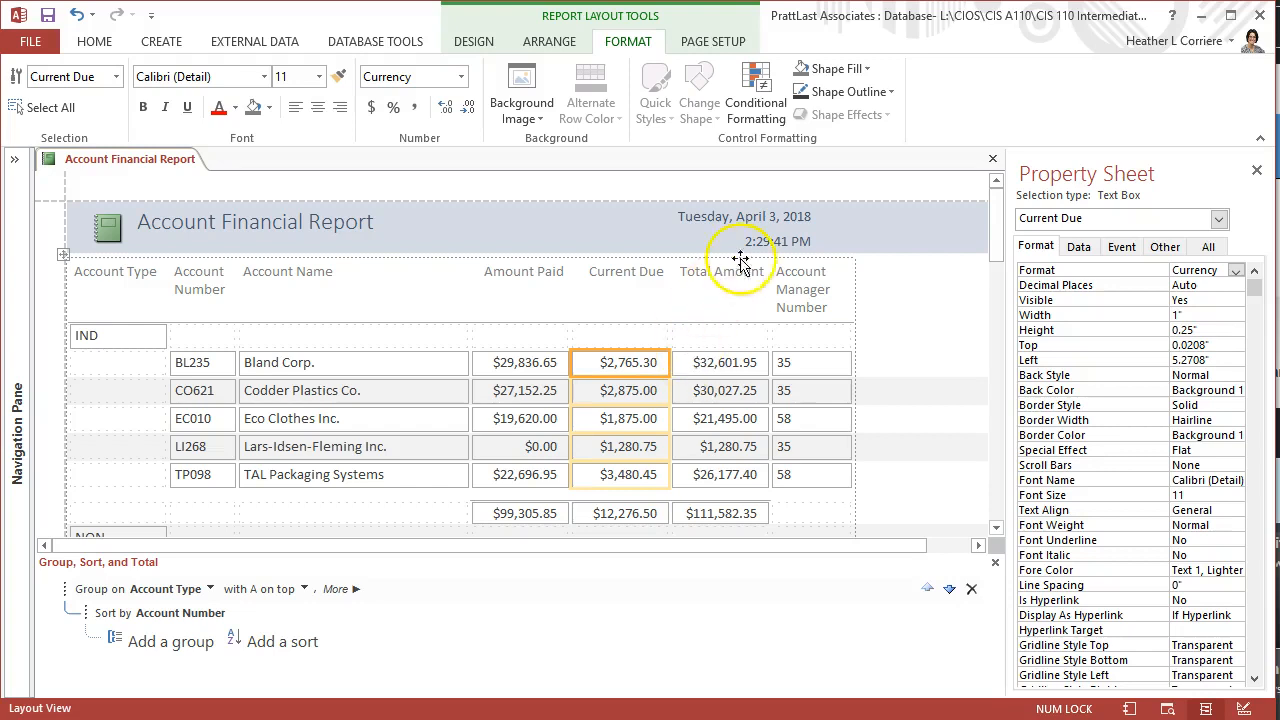
pyautogui.click(741, 92)
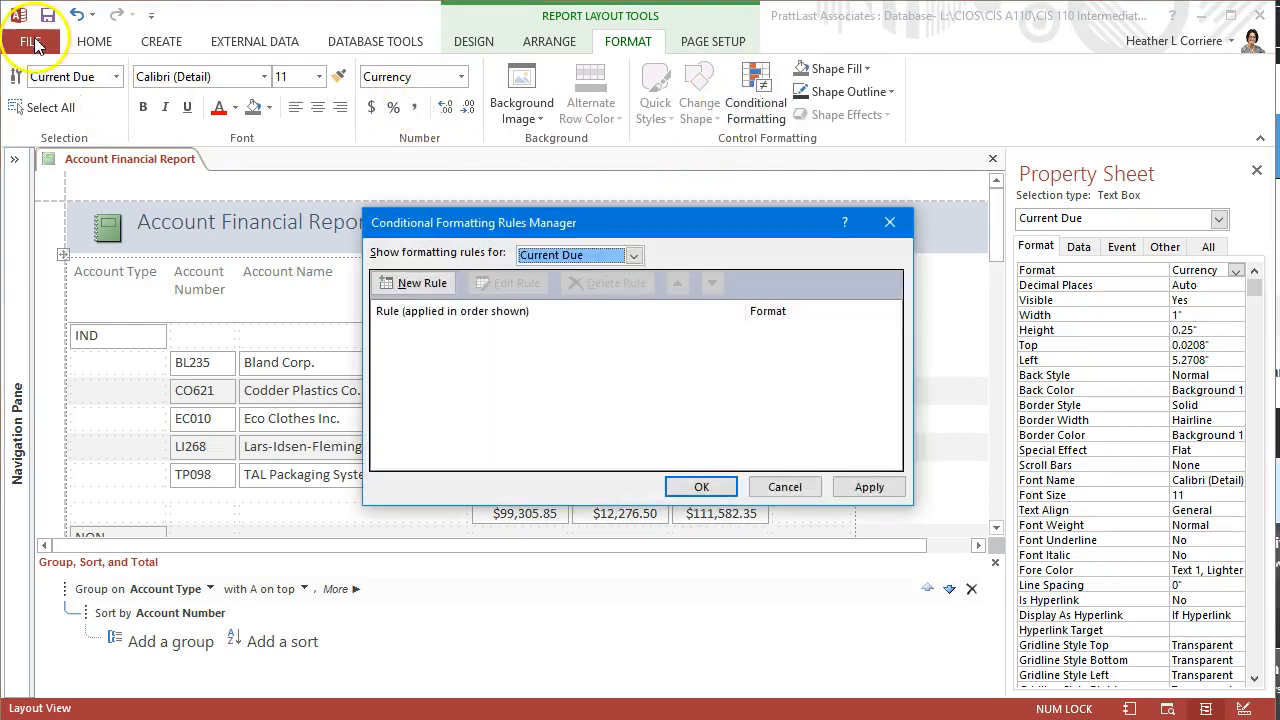
pyautogui.click(432, 283)
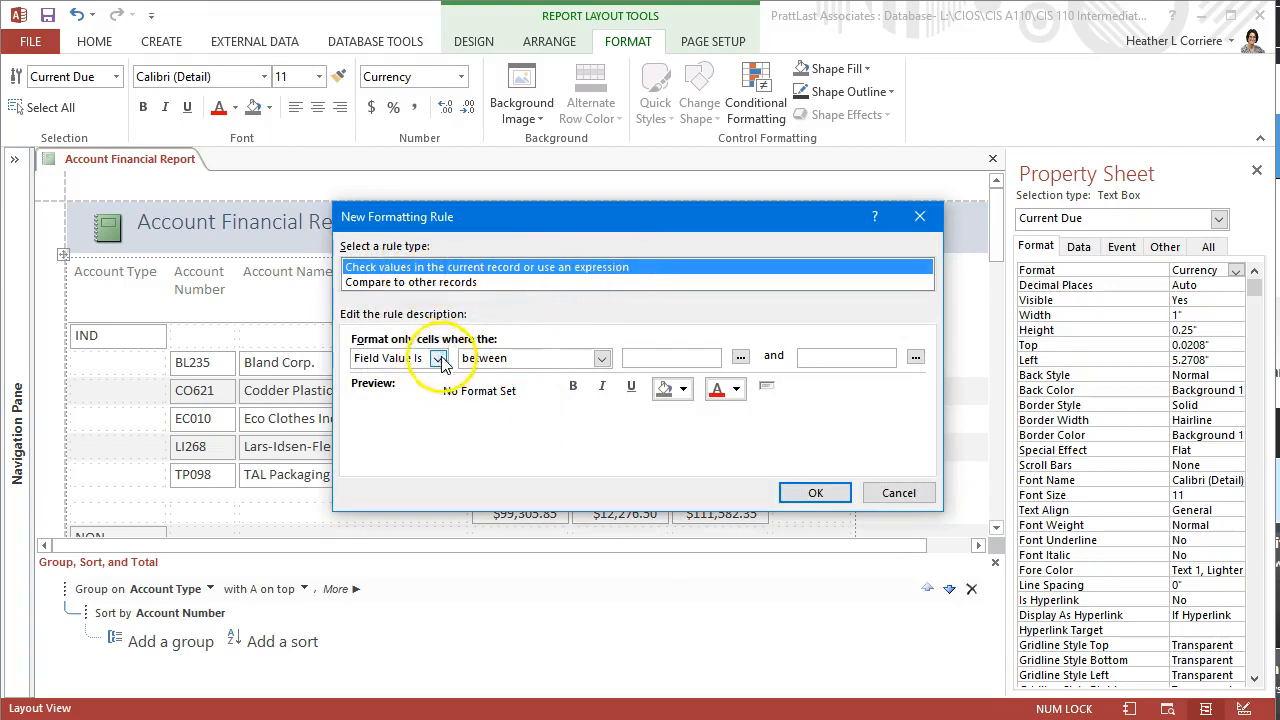
pyautogui.click(602, 359)
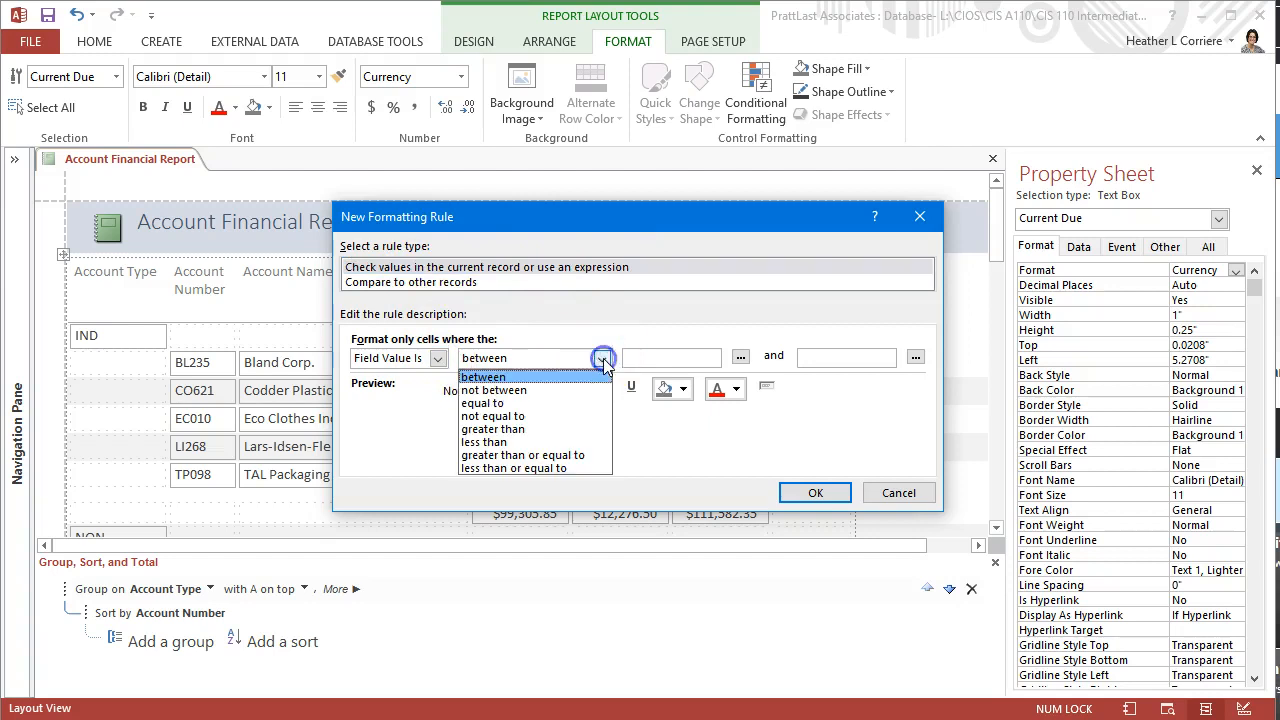
pyautogui.click(584, 458)
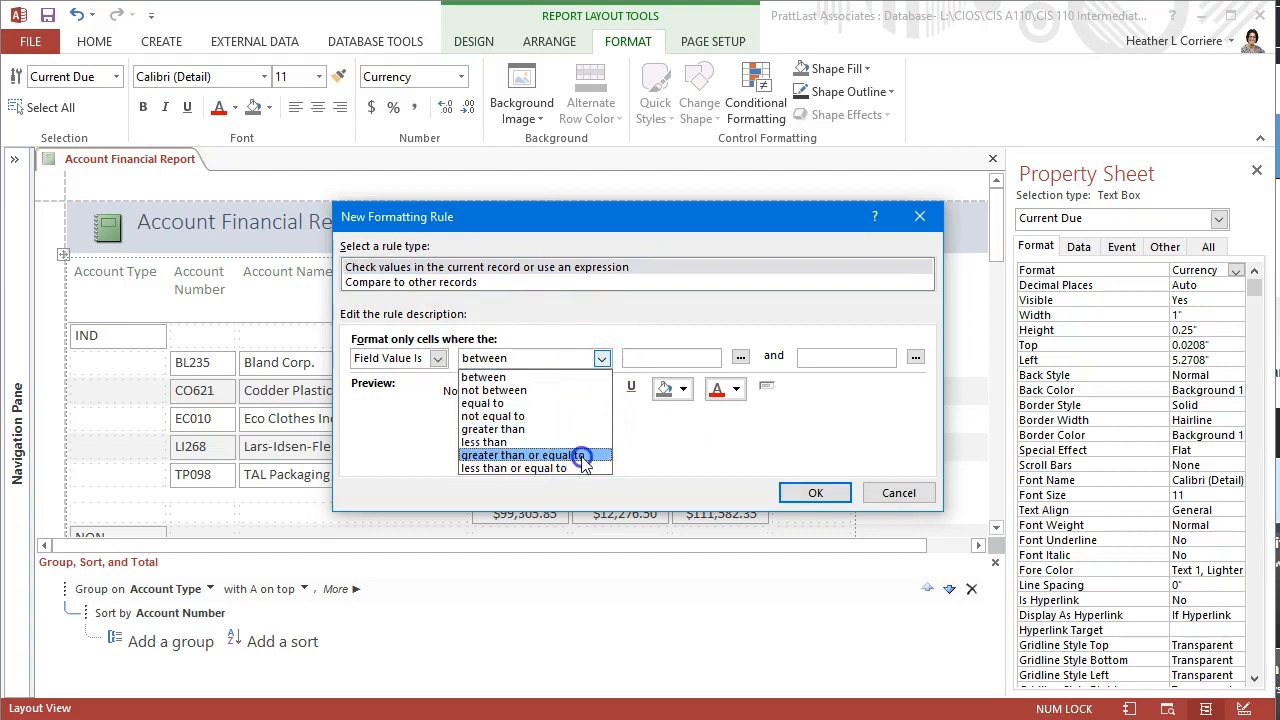
pyautogui.click(584, 458)
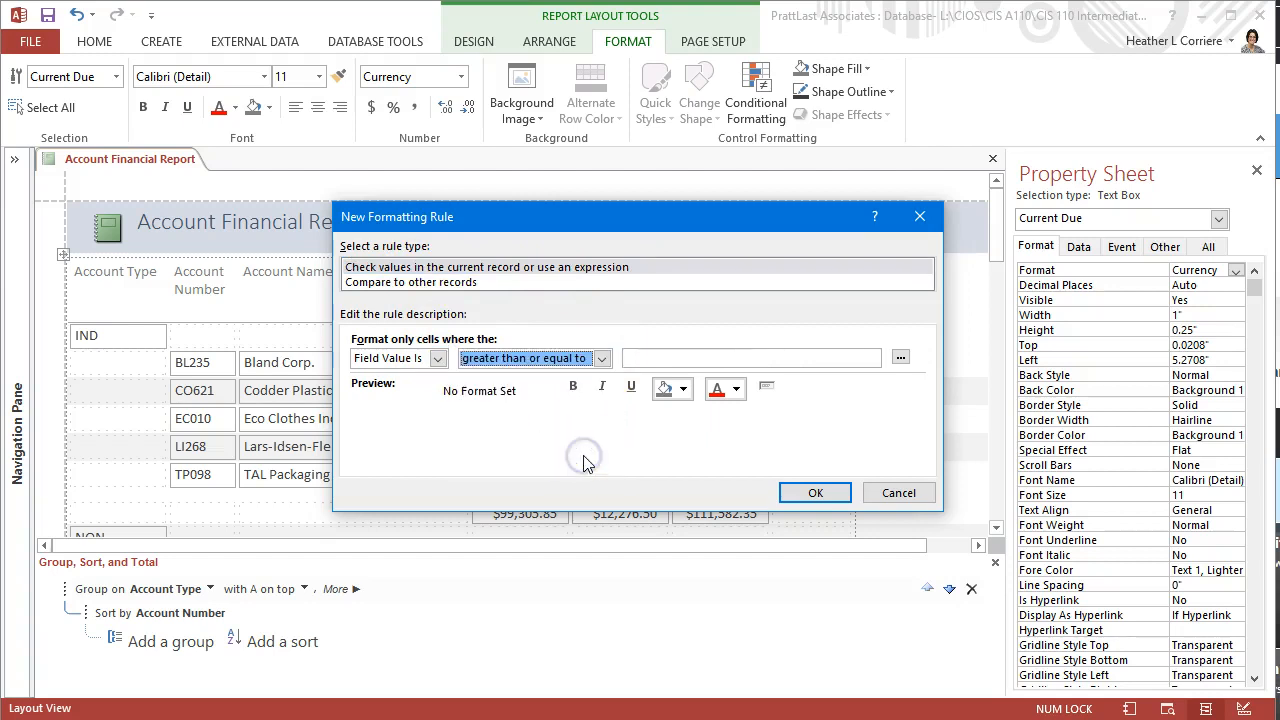
pyautogui.click(661, 357)
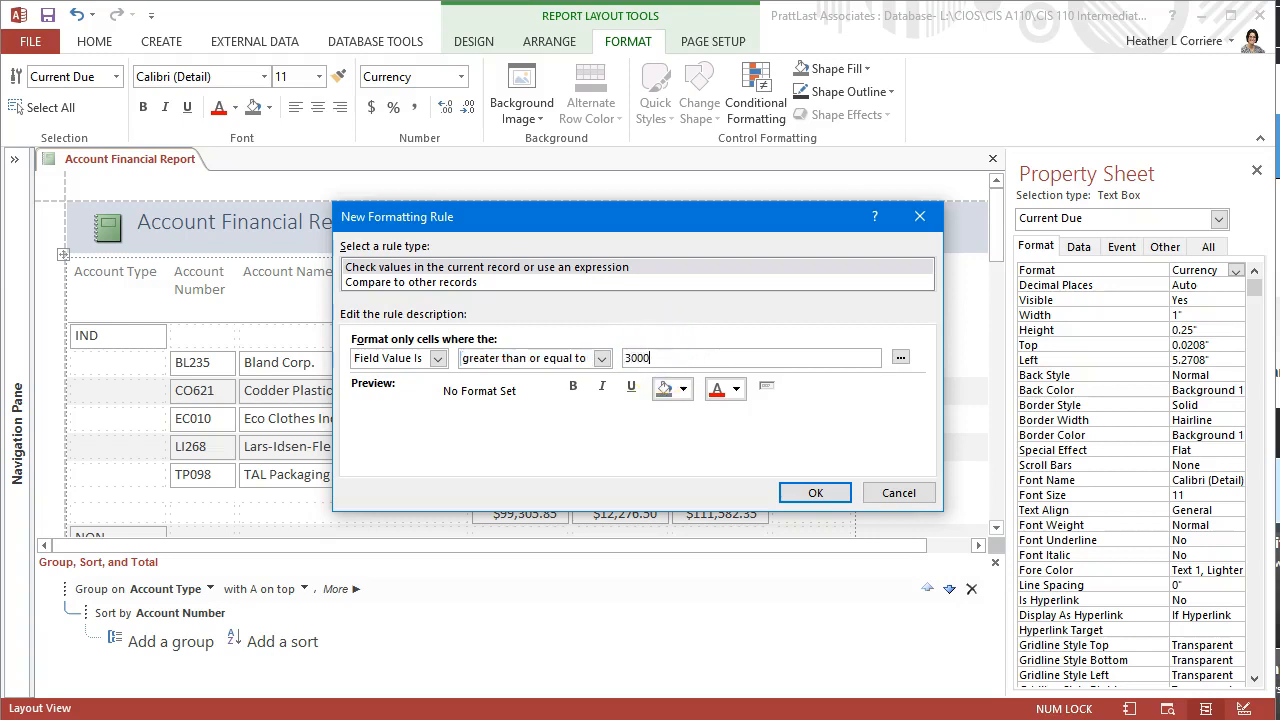
pyautogui.click(648, 360)
# Set the rule's font color to dark red and apply the rule to the Current Due values.
pyautogui.click(735, 388)
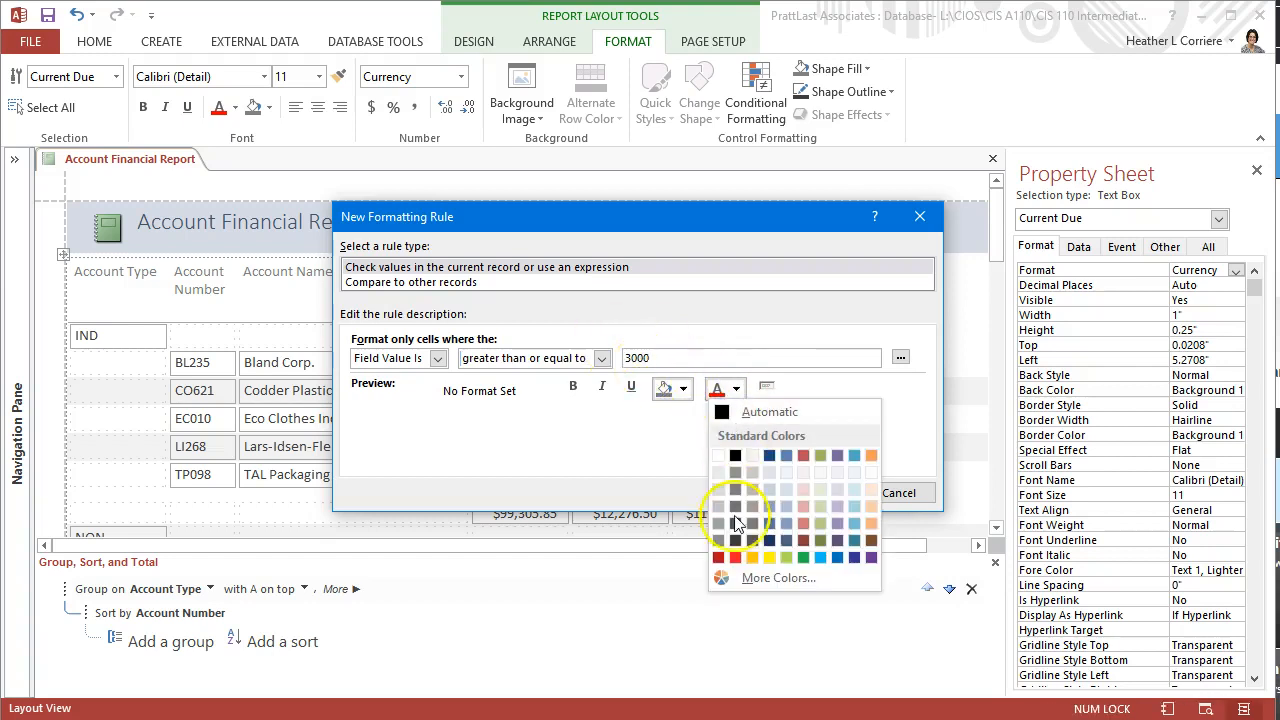
pyautogui.click(719, 558)
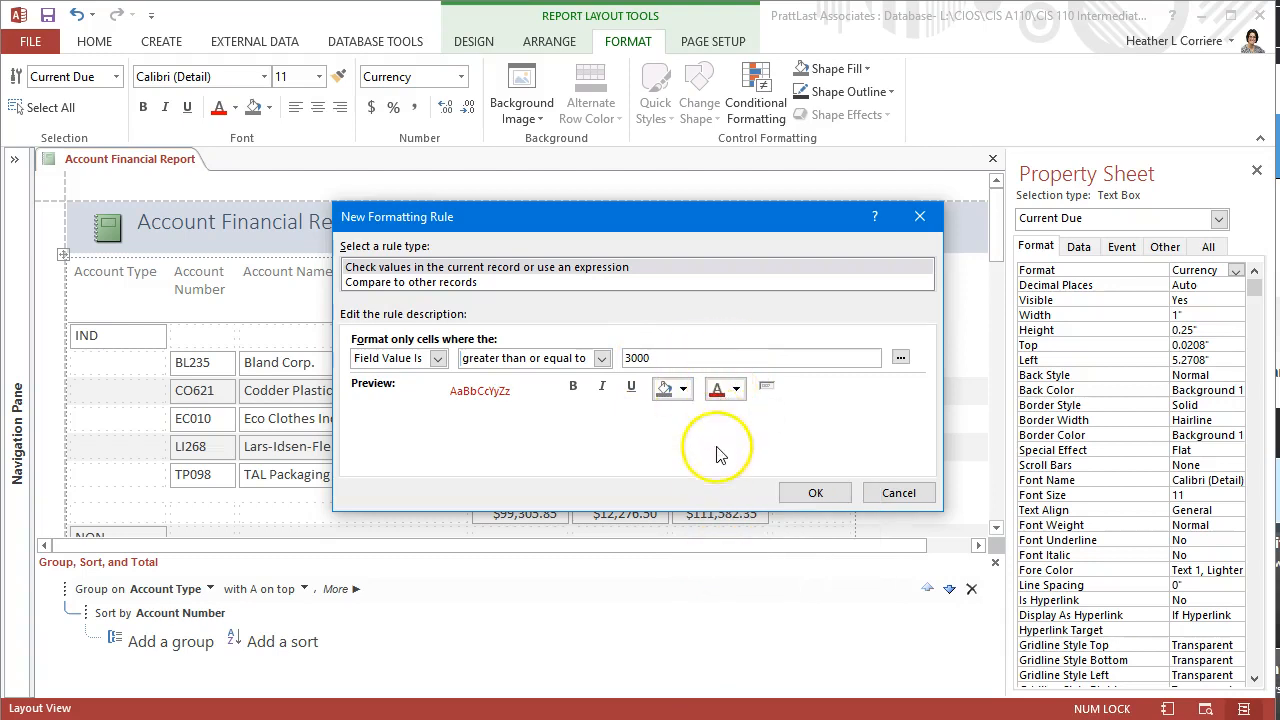
pyautogui.click(815, 492)
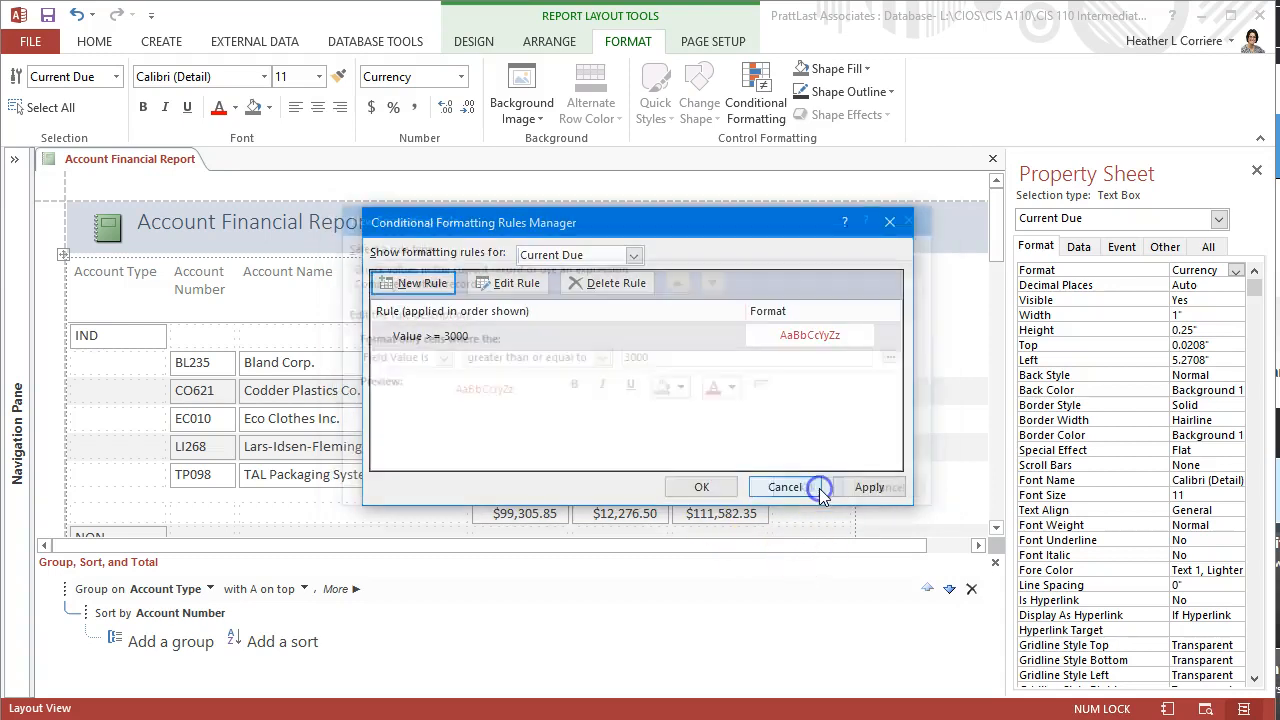
pyautogui.click(703, 488)
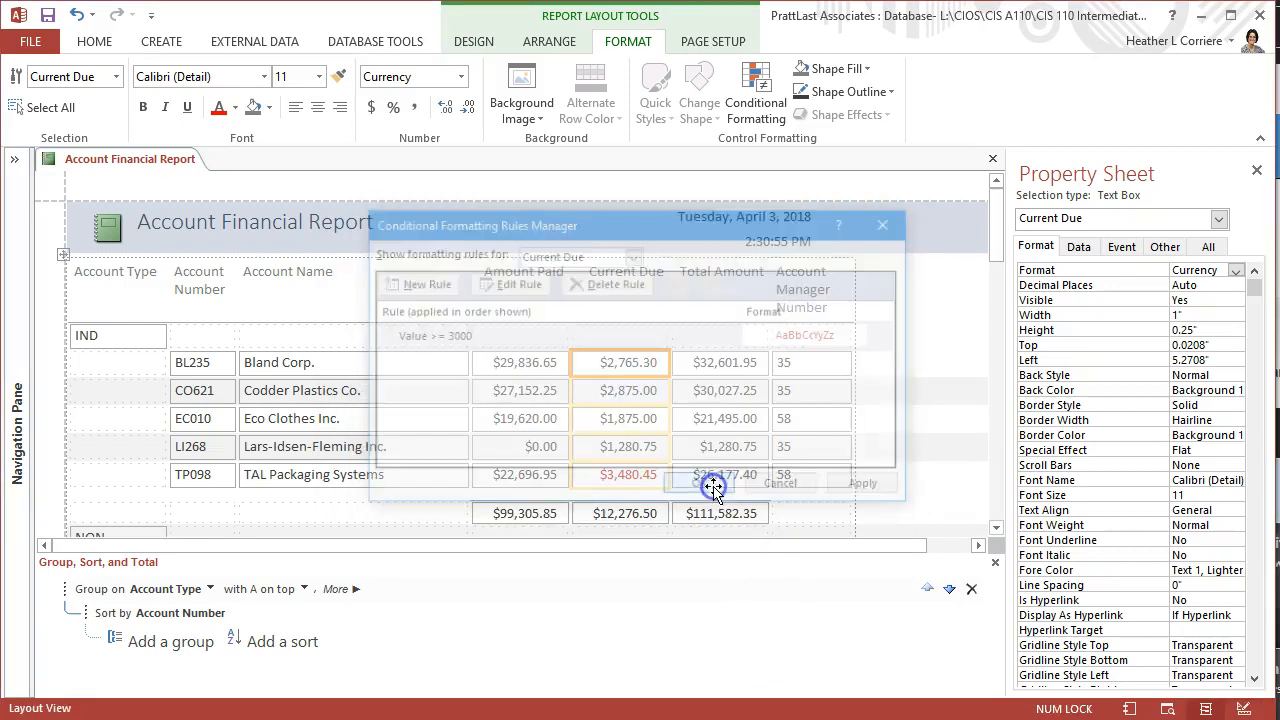
# Check the conditionally formatted Current Due values in the IND, NON and SER account type groups.
pyautogui.scroll(-1, 652, 514)
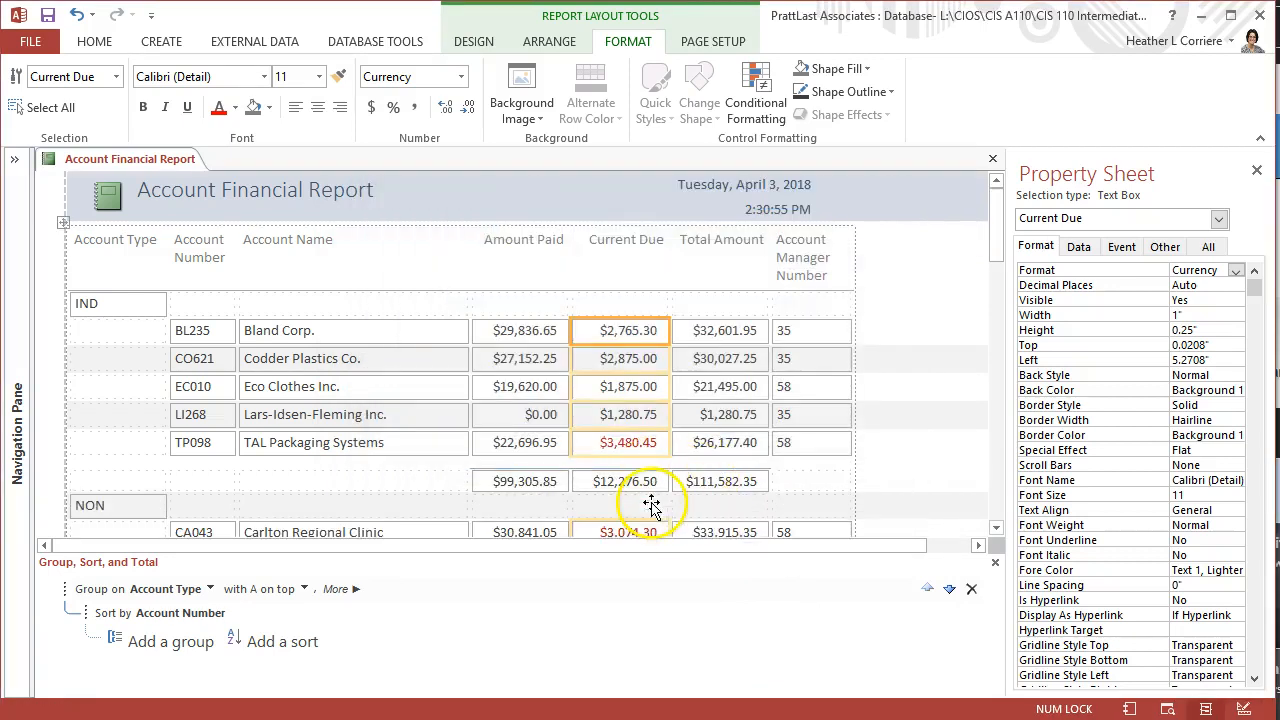
pyautogui.scroll(-1, 652, 507)
pyautogui.click(612, 408)
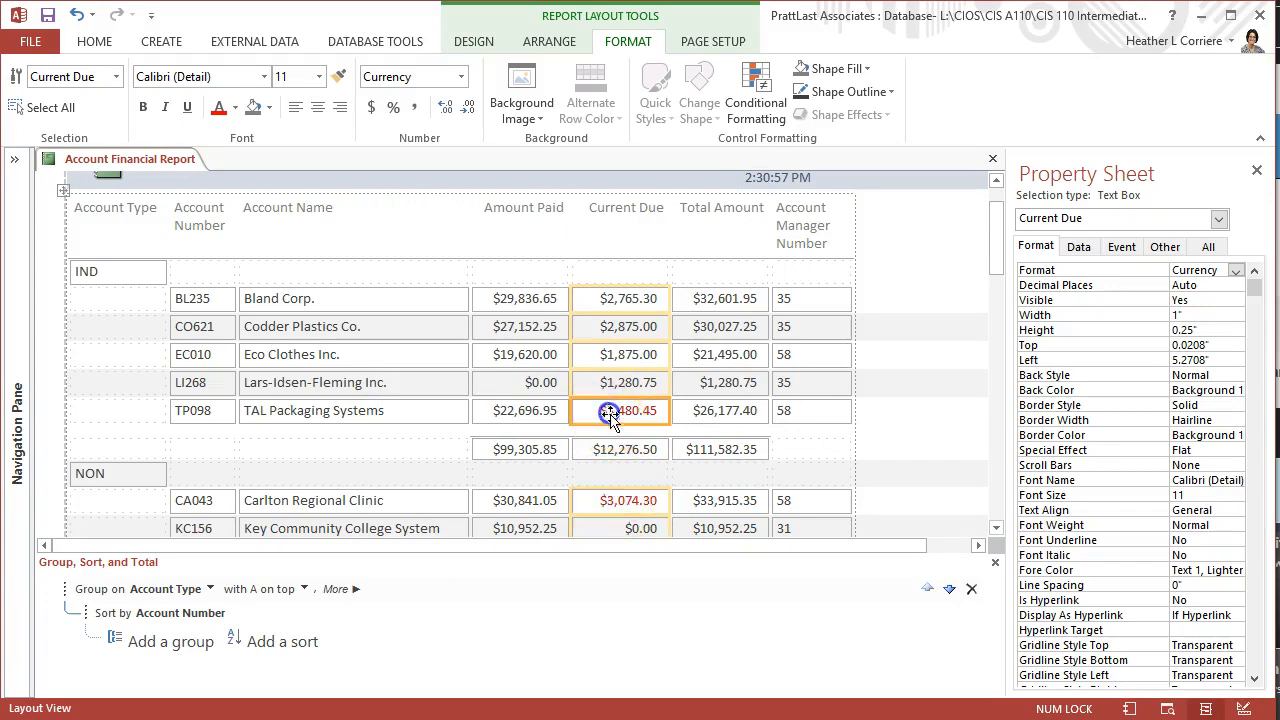
pyautogui.scroll(-1, 648, 500)
pyautogui.click(633, 522)
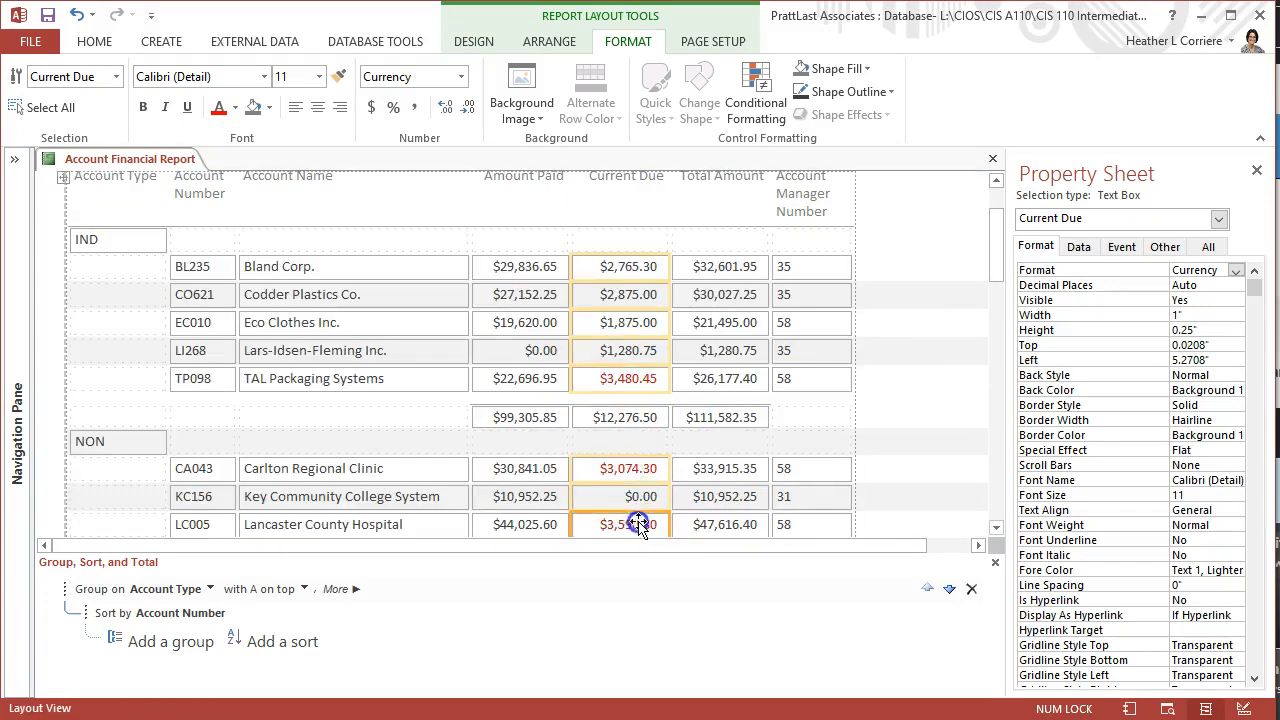
pyautogui.scroll(-3, 638, 525)
pyautogui.scroll(-3, 630, 500)
pyautogui.click(623, 480)
pyautogui.click(634, 510)
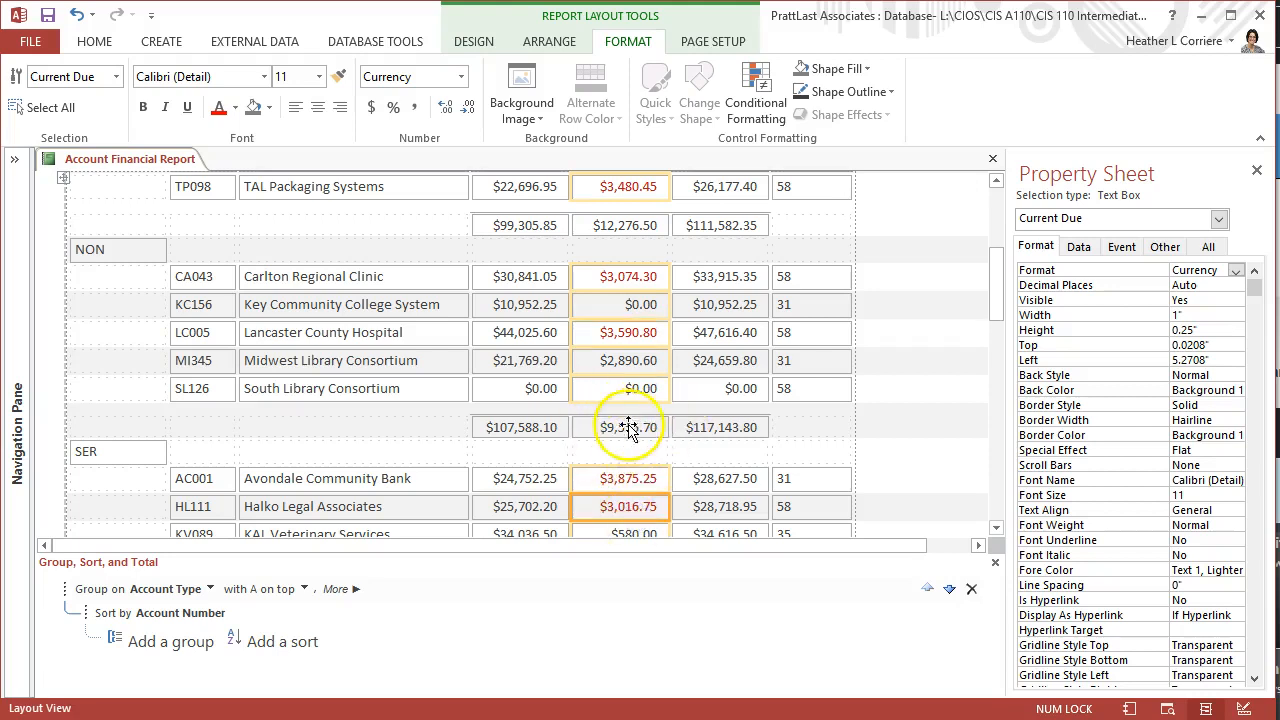
pyautogui.scroll(-6, 627, 432)
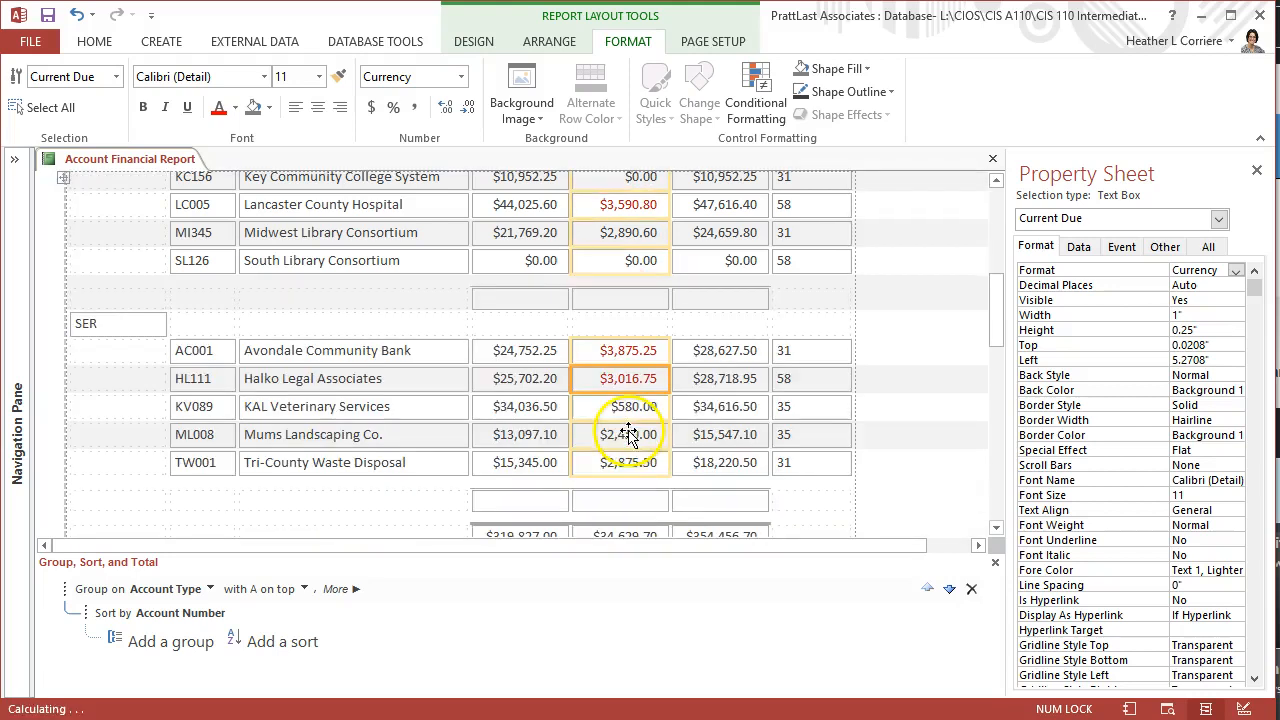
pyautogui.scroll(1, 650, 470)
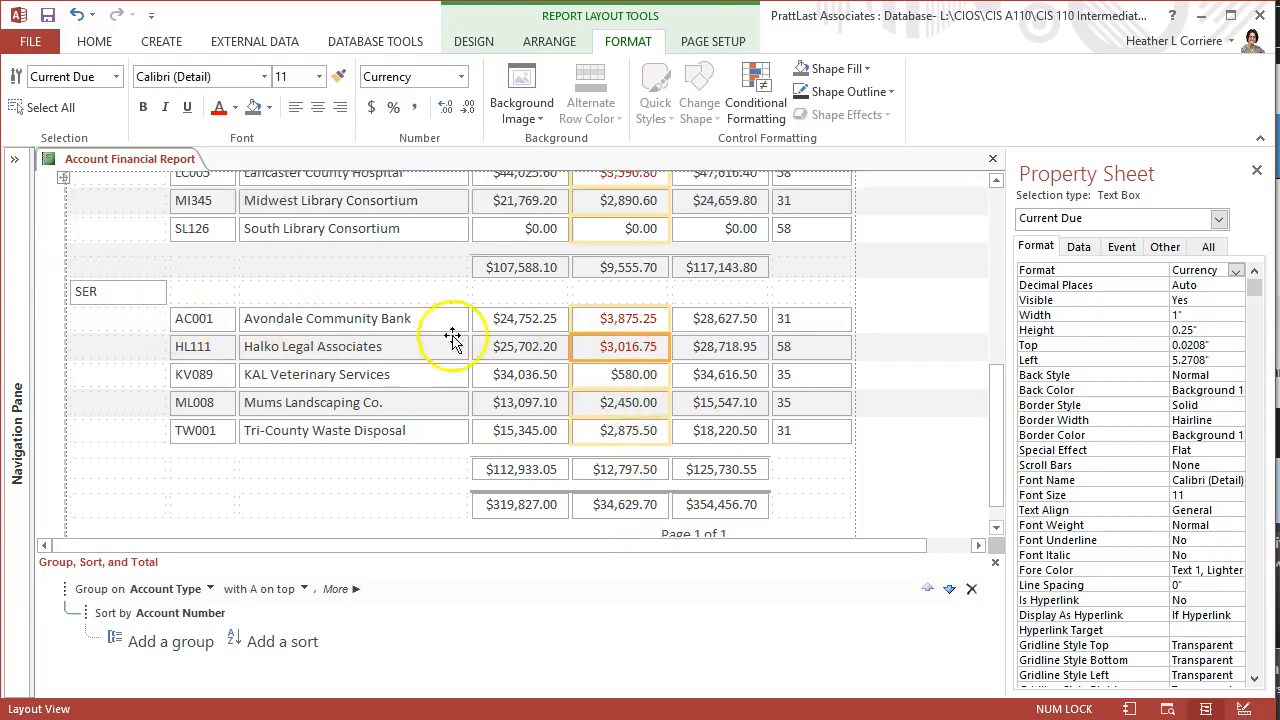
pyautogui.scroll(11, 620, 372)
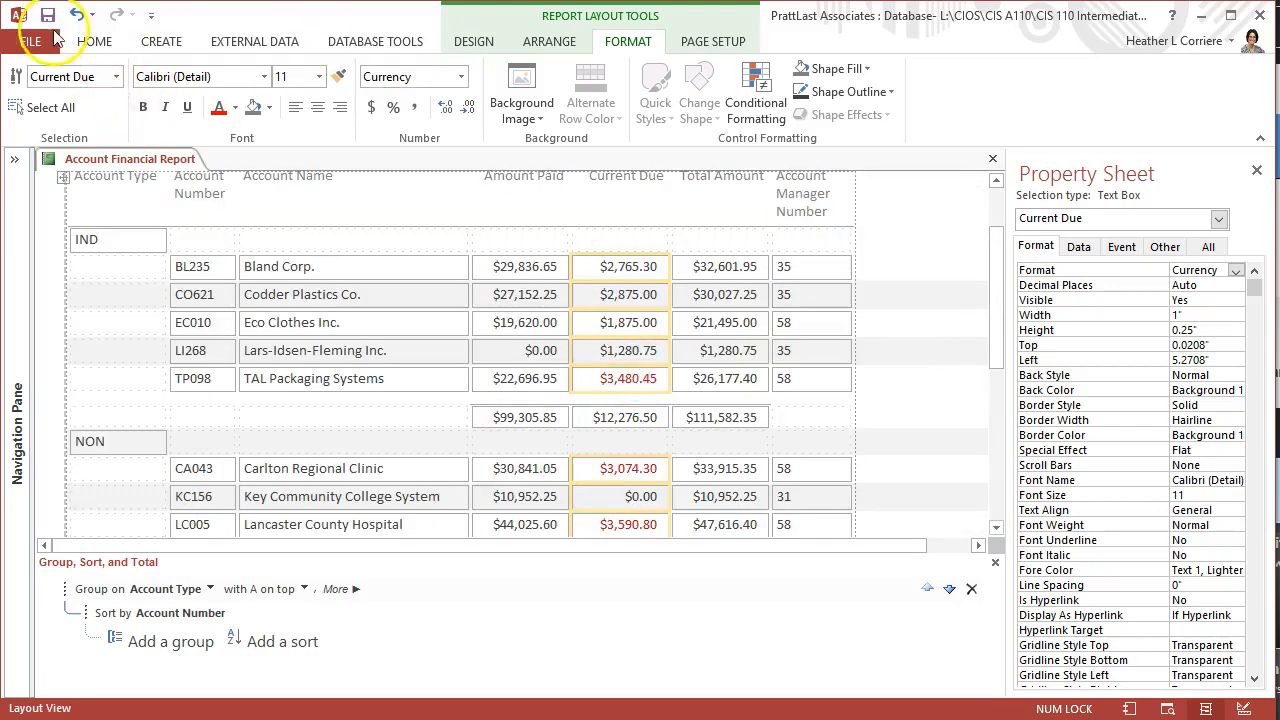
pyautogui.scroll(3, 694, 385)
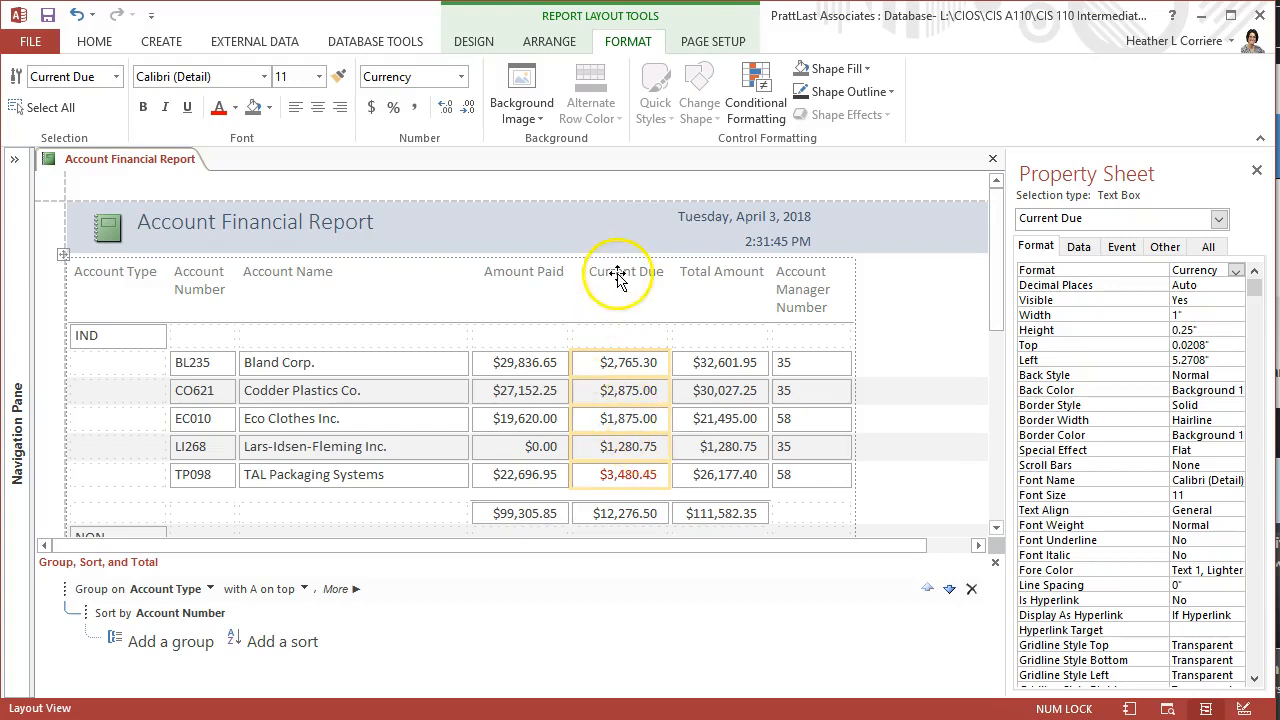
# Filter the report to records whose Current Due does not equal $0.00.
pyautogui.click(608, 366)
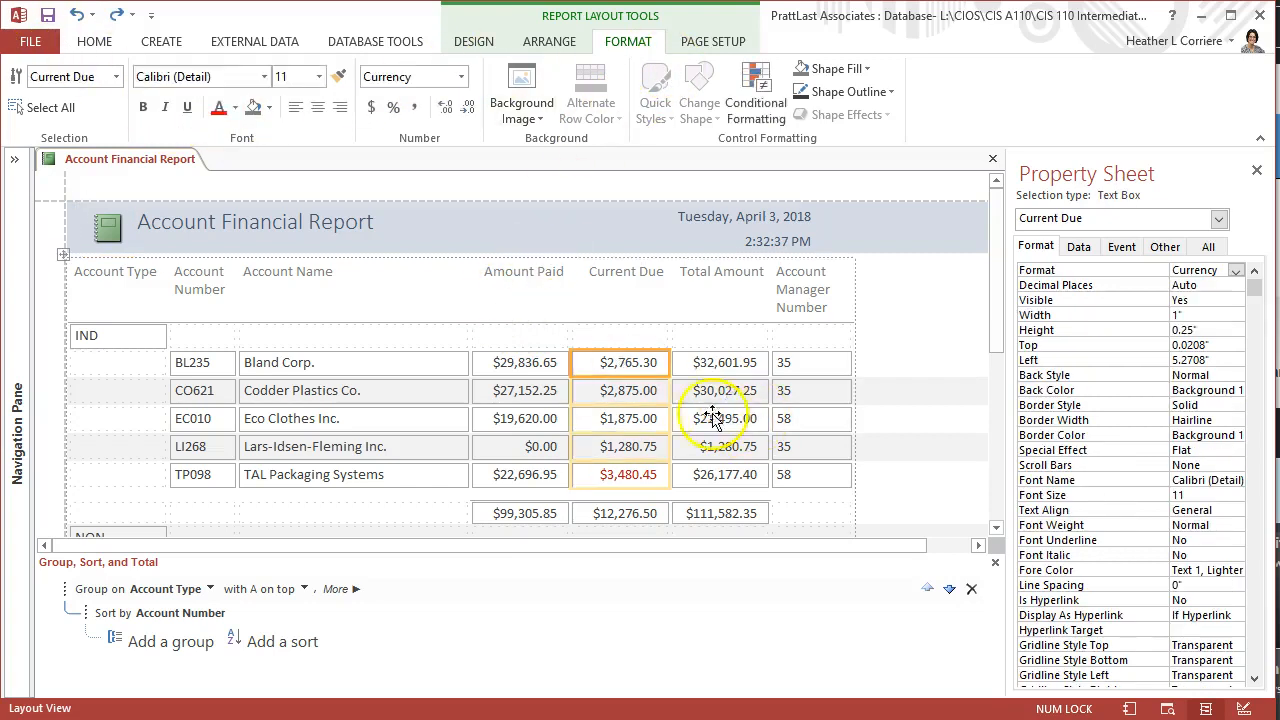
pyautogui.scroll(-3, 651, 371)
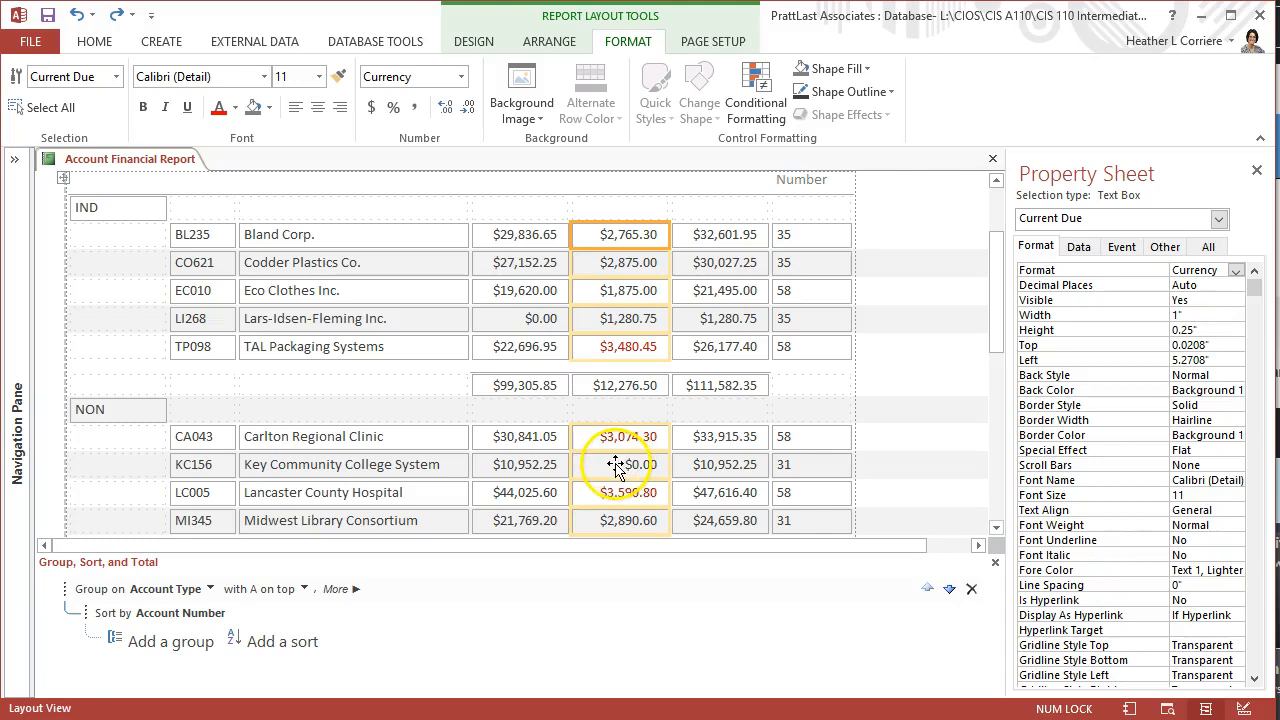
pyautogui.click(617, 466)
pyautogui.rightClick(617, 466)
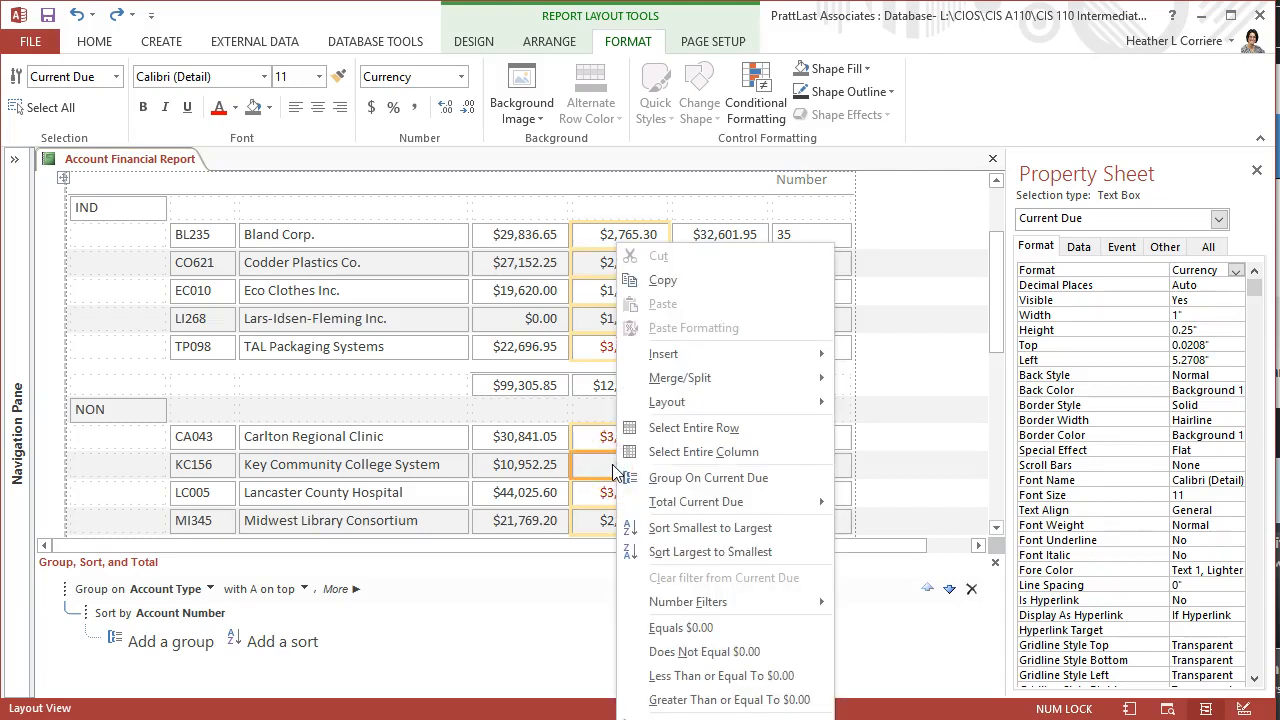
pyautogui.click(705, 652)
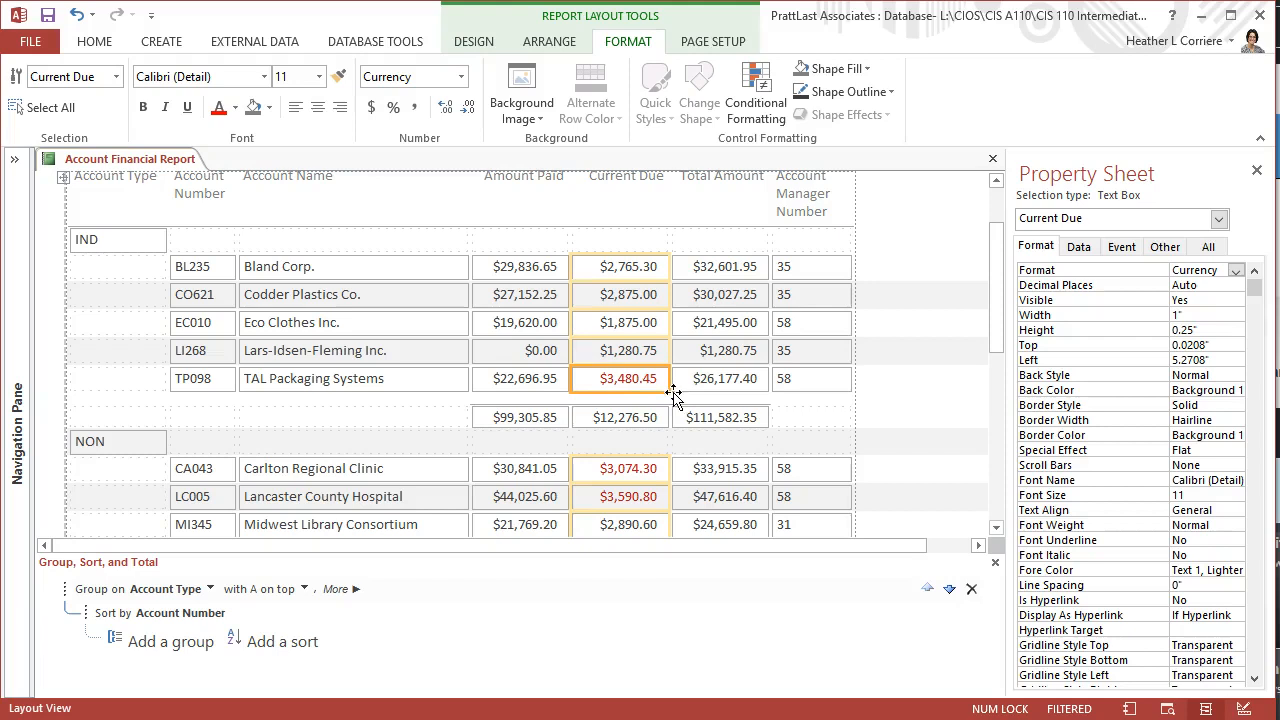
# Clear the filter from the Current Due field.
pyautogui.click(653, 410)
pyautogui.rightClick(622, 376)
pyautogui.moveTo(628, 385)
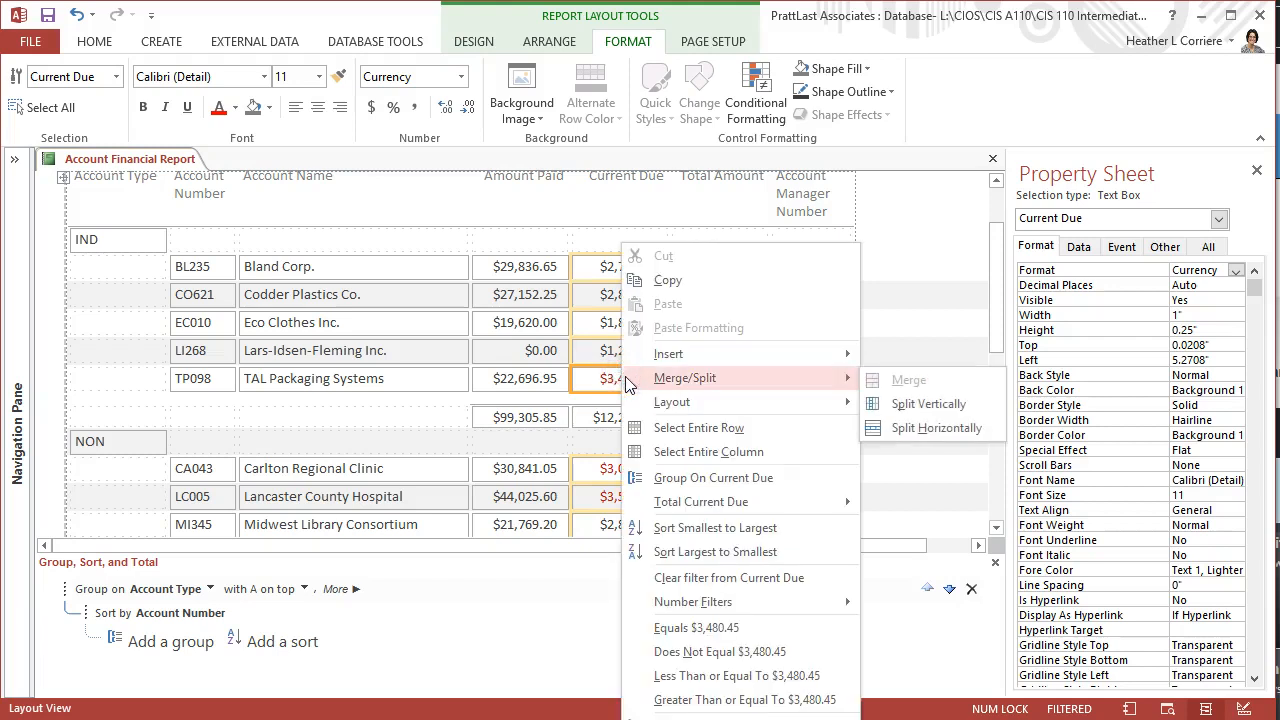
pyautogui.click(665, 578)
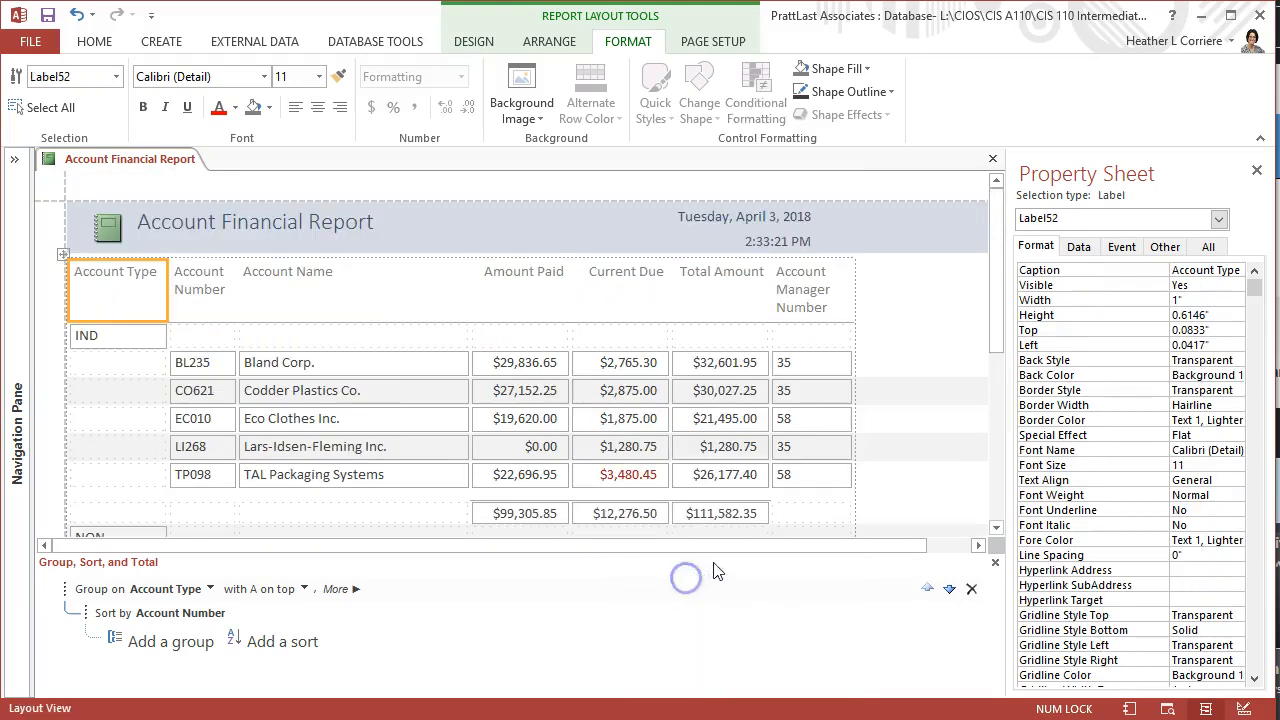
# Save the Account Financial Report and close it.
pyautogui.scroll(-2, 638, 462)
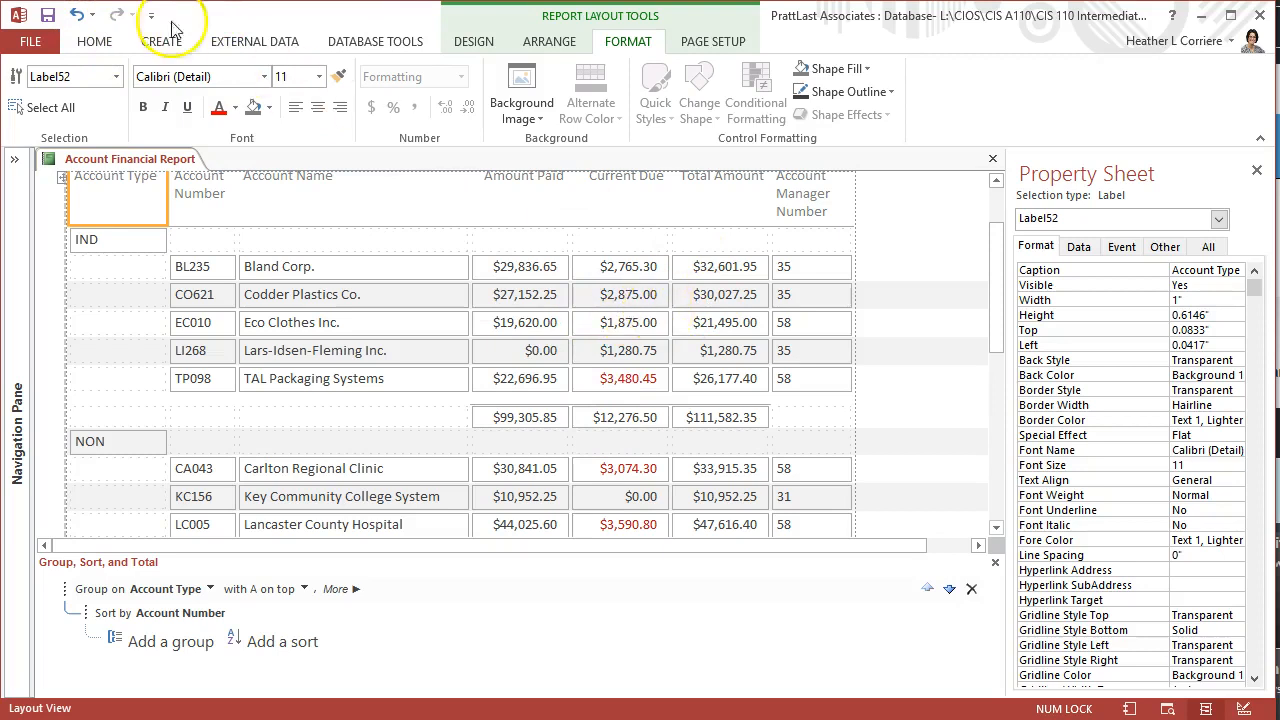
pyautogui.click(48, 16)
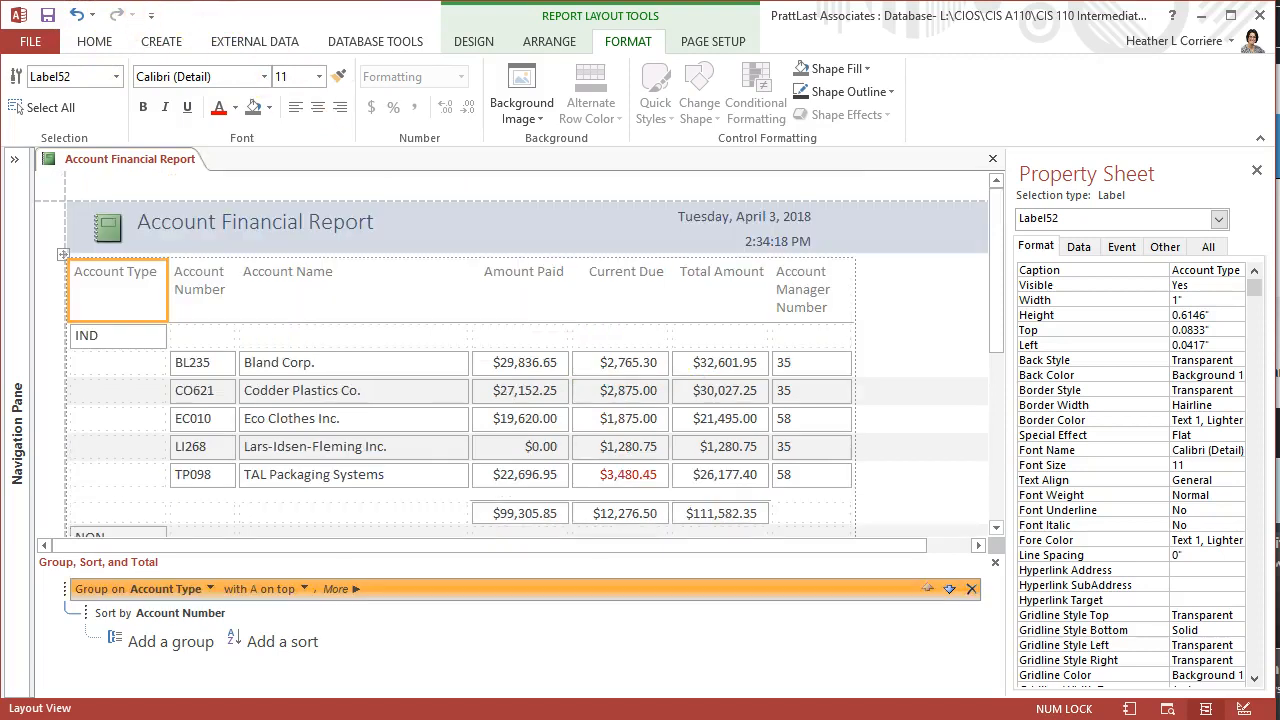
pyautogui.click(48, 16)
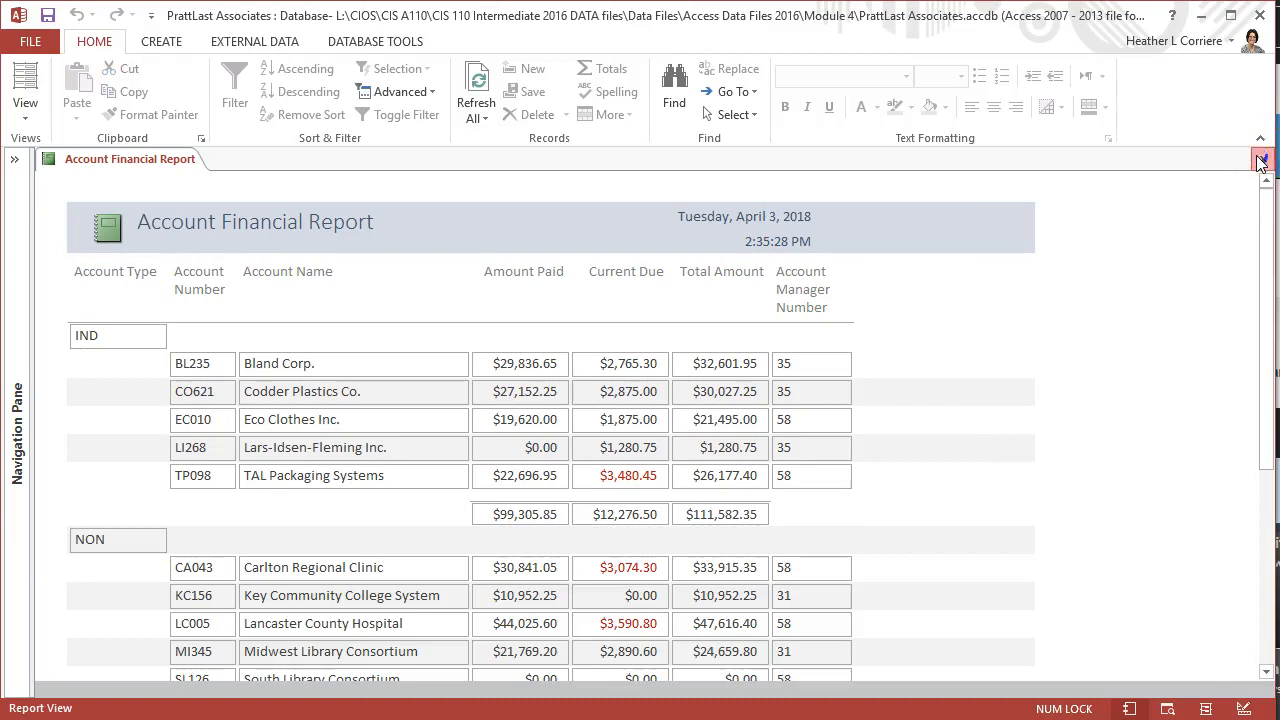
pyautogui.click(1260, 161)
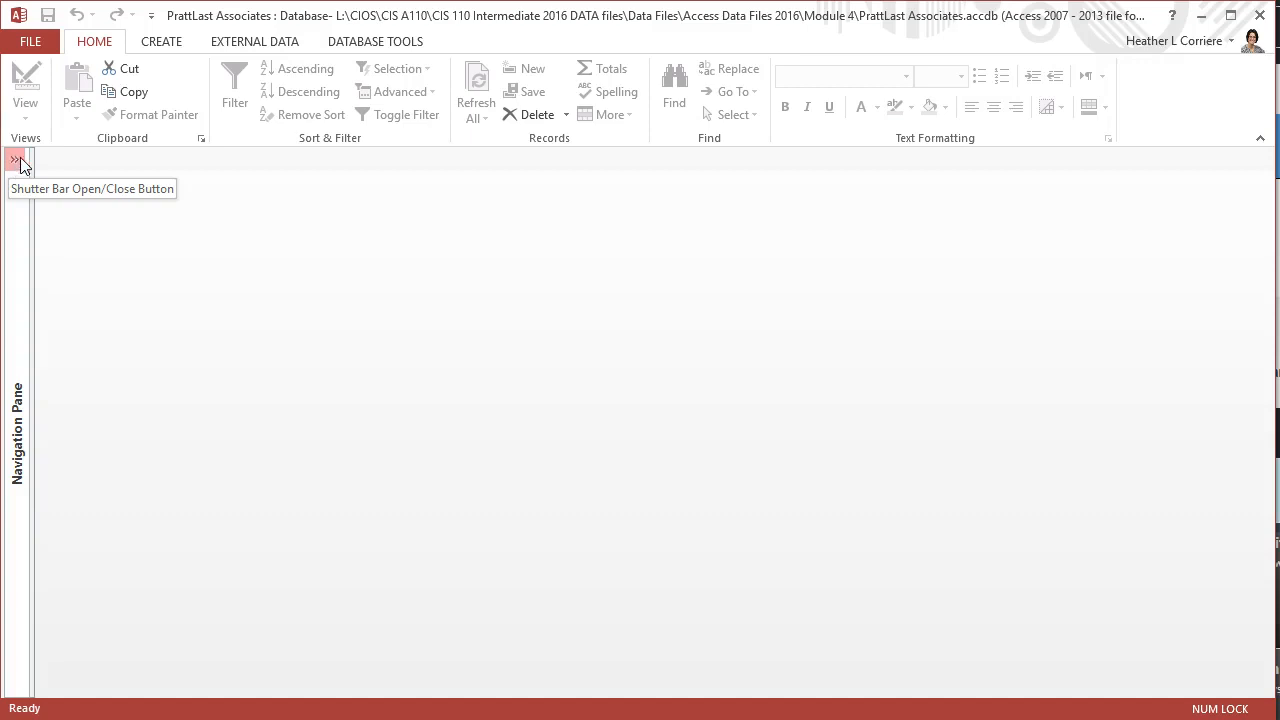
# Start a new report with the Report Wizard and choose the Account Manager table as the field source.
pyautogui.click(158, 42)
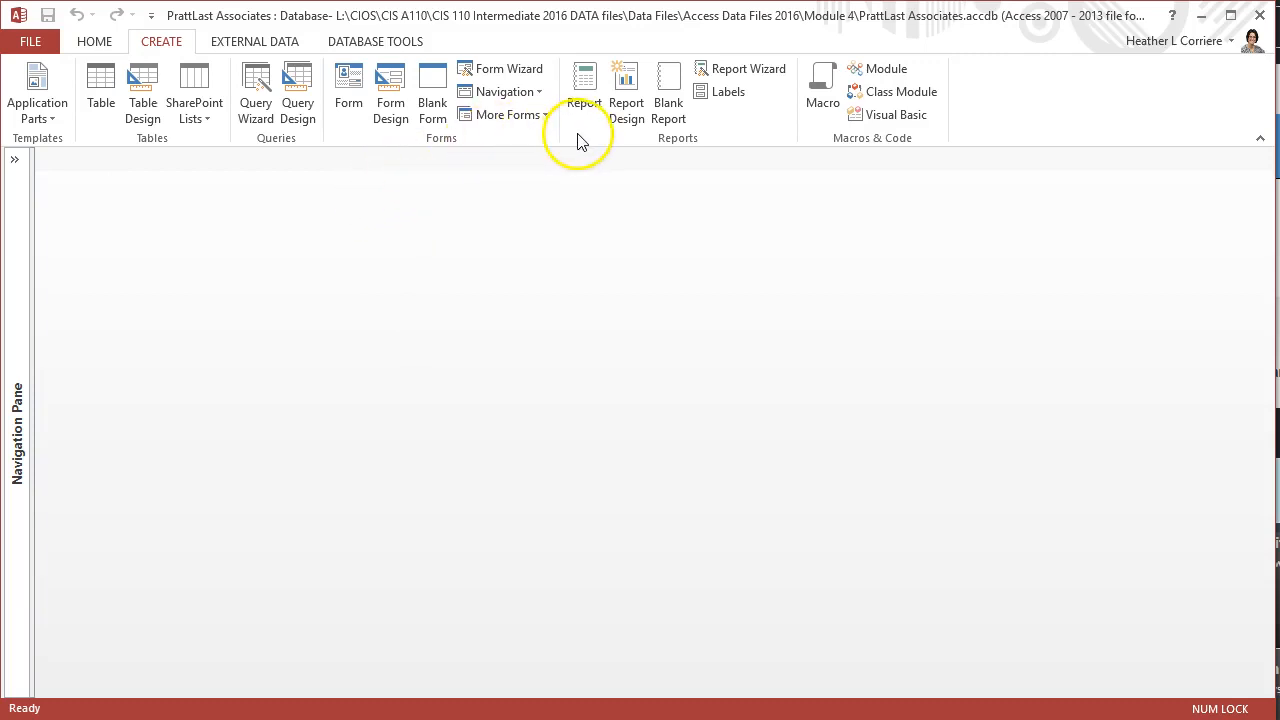
pyautogui.click(744, 68)
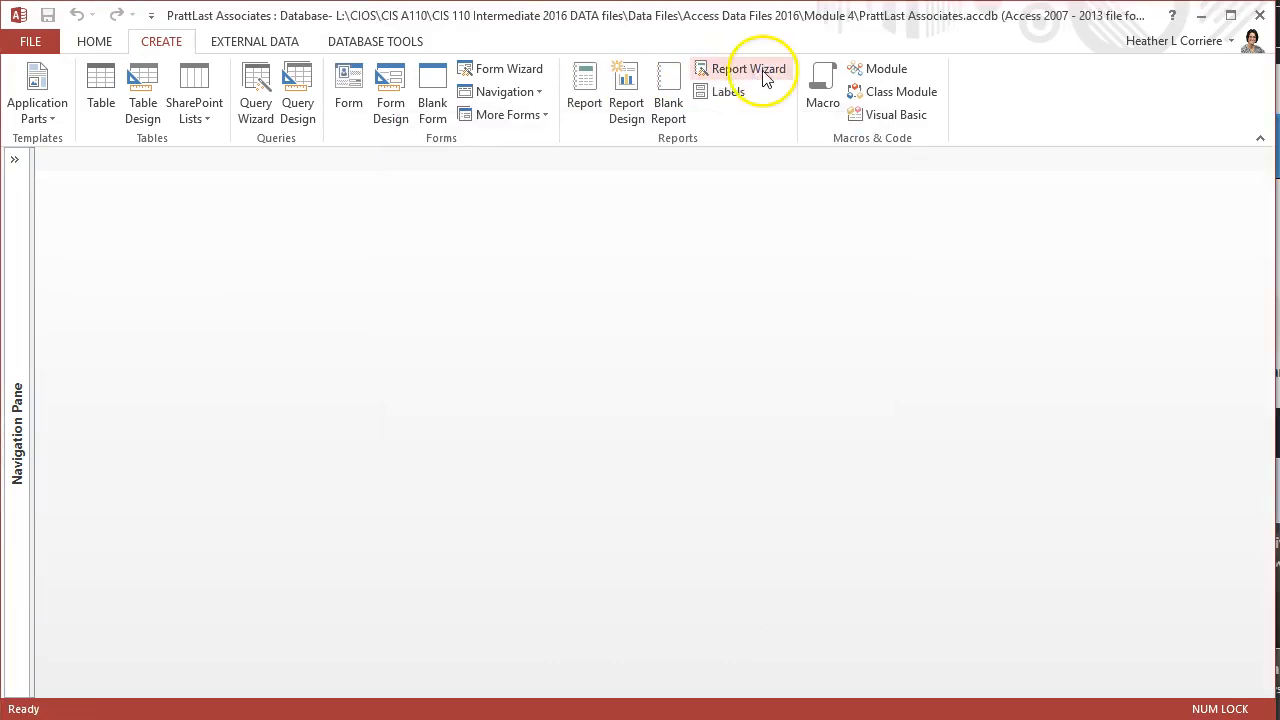
pyautogui.click(766, 74)
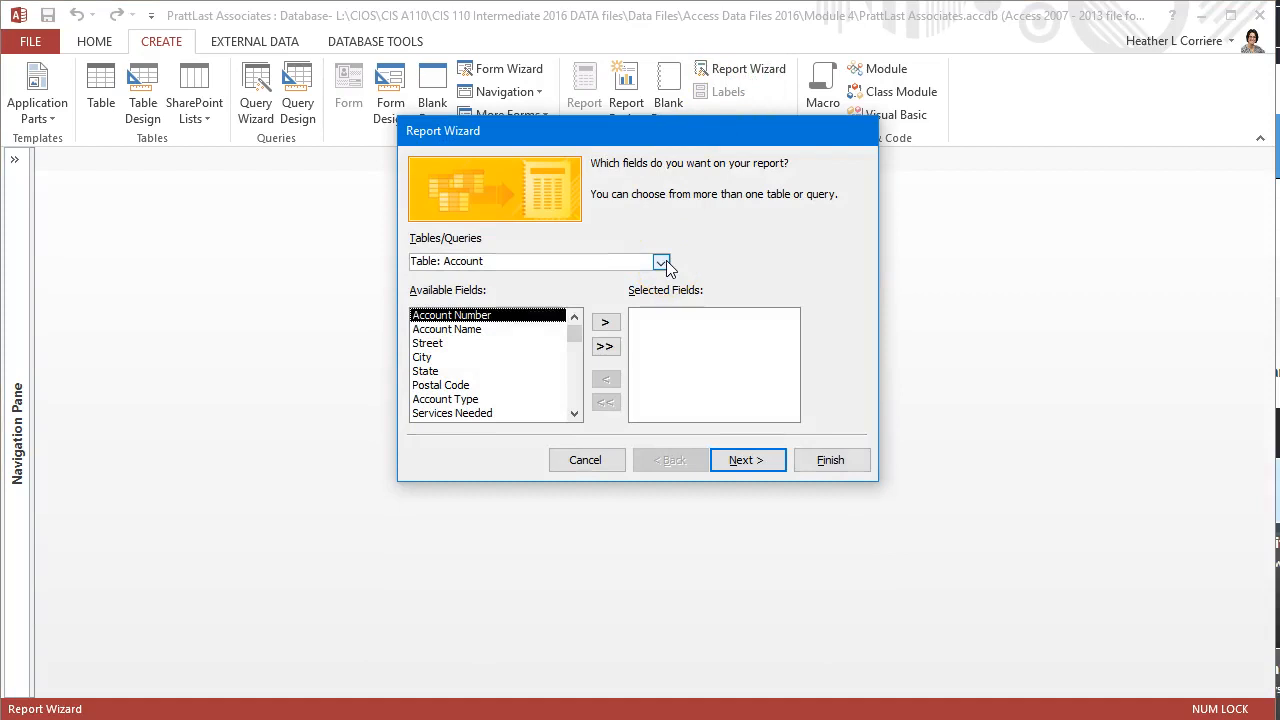
pyautogui.click(661, 262)
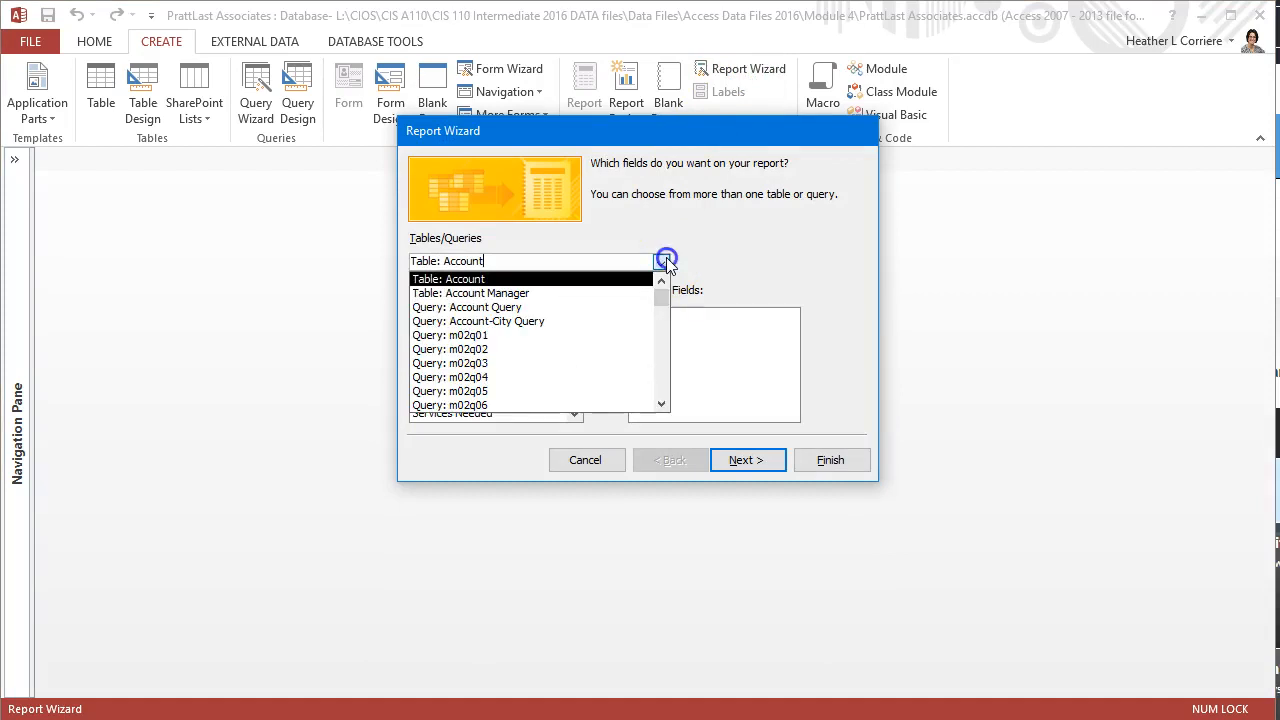
pyautogui.click(543, 293)
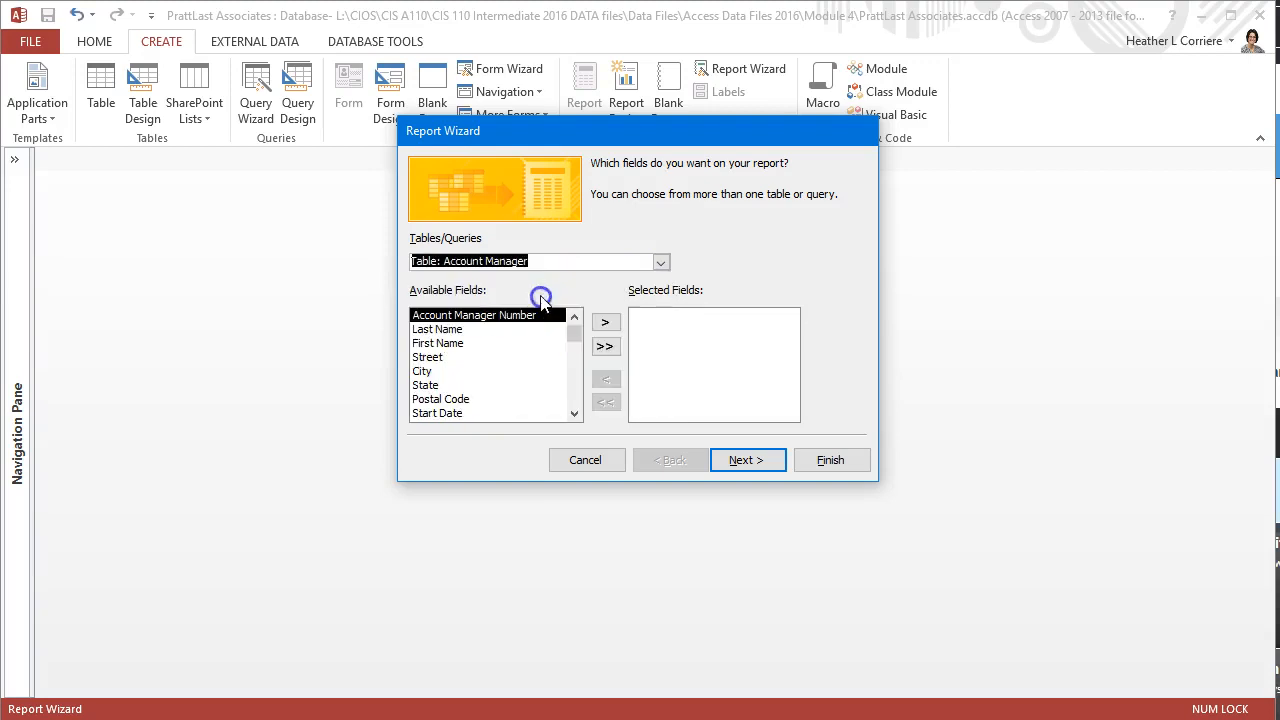
pyautogui.click(460, 344)
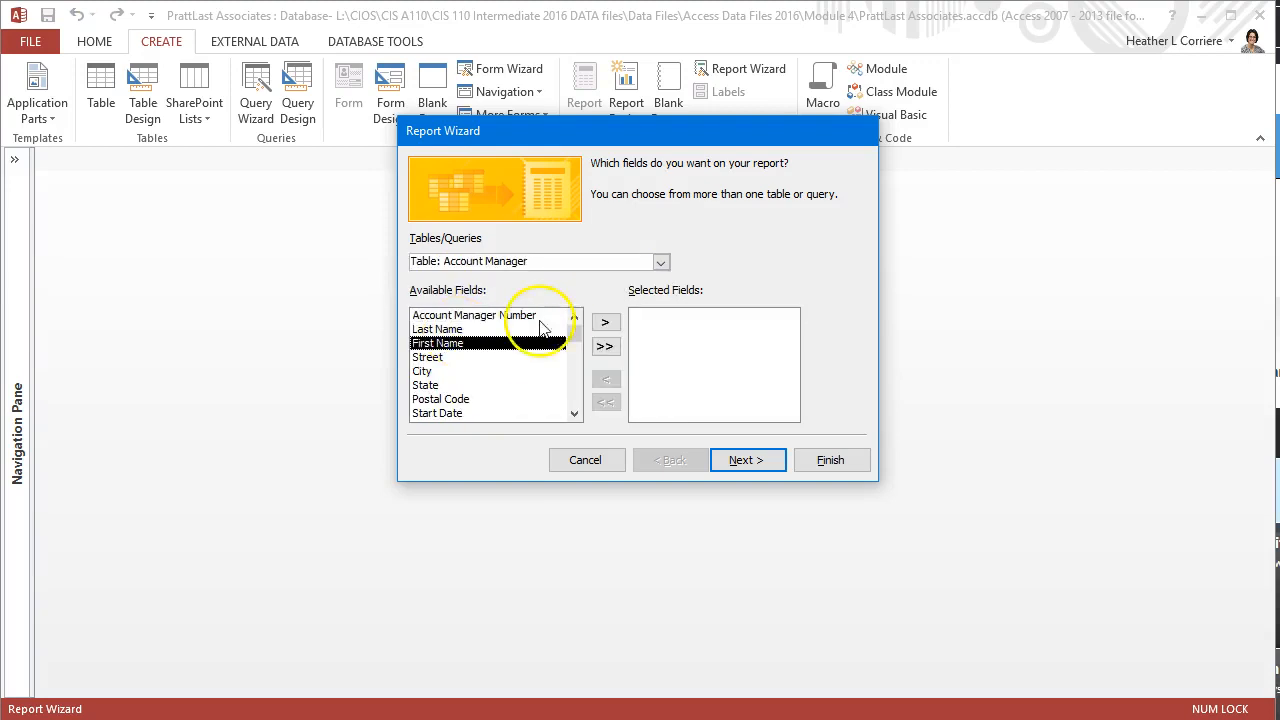
pyautogui.click(606, 324)
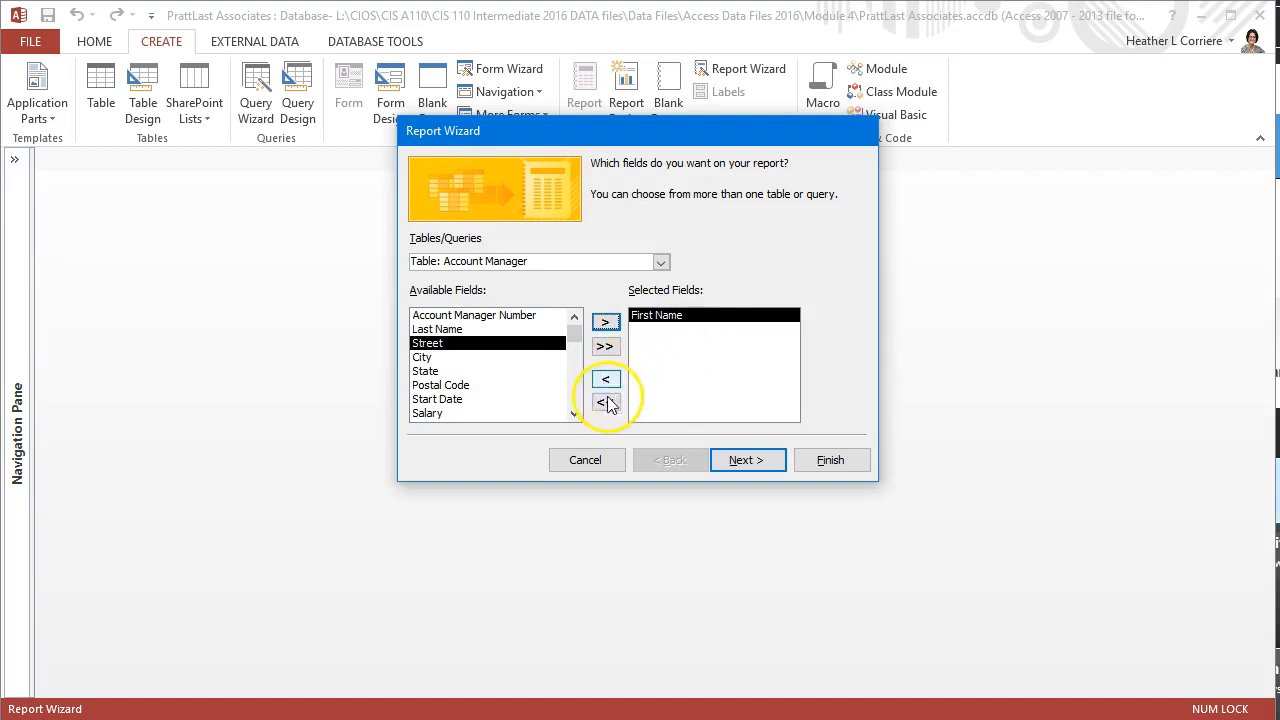
pyautogui.click(478, 329)
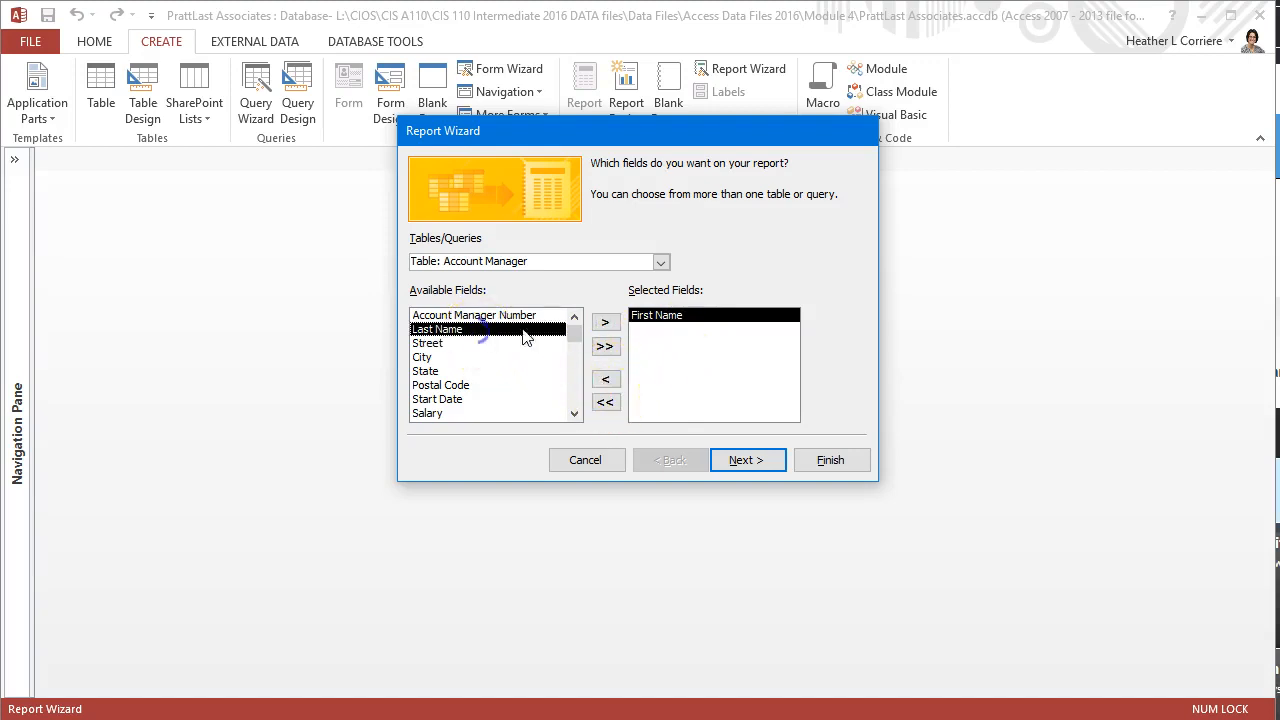
pyautogui.click(604, 324)
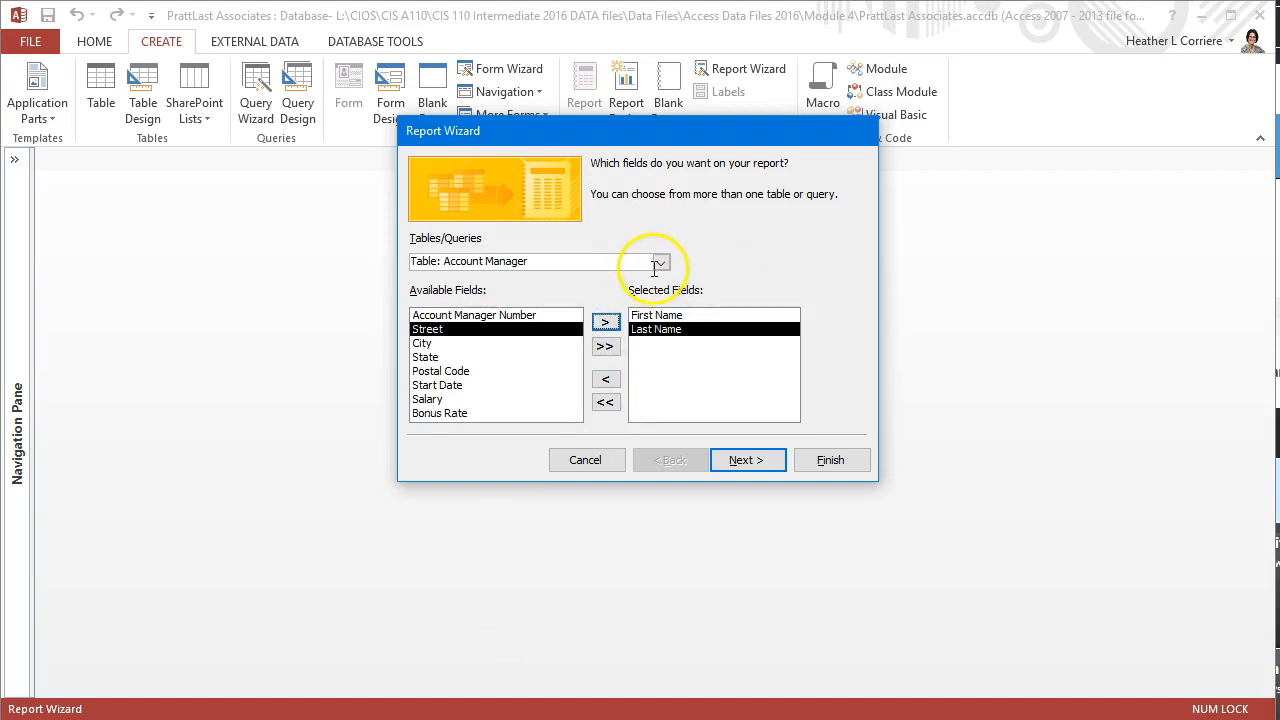
pyautogui.click(530, 315)
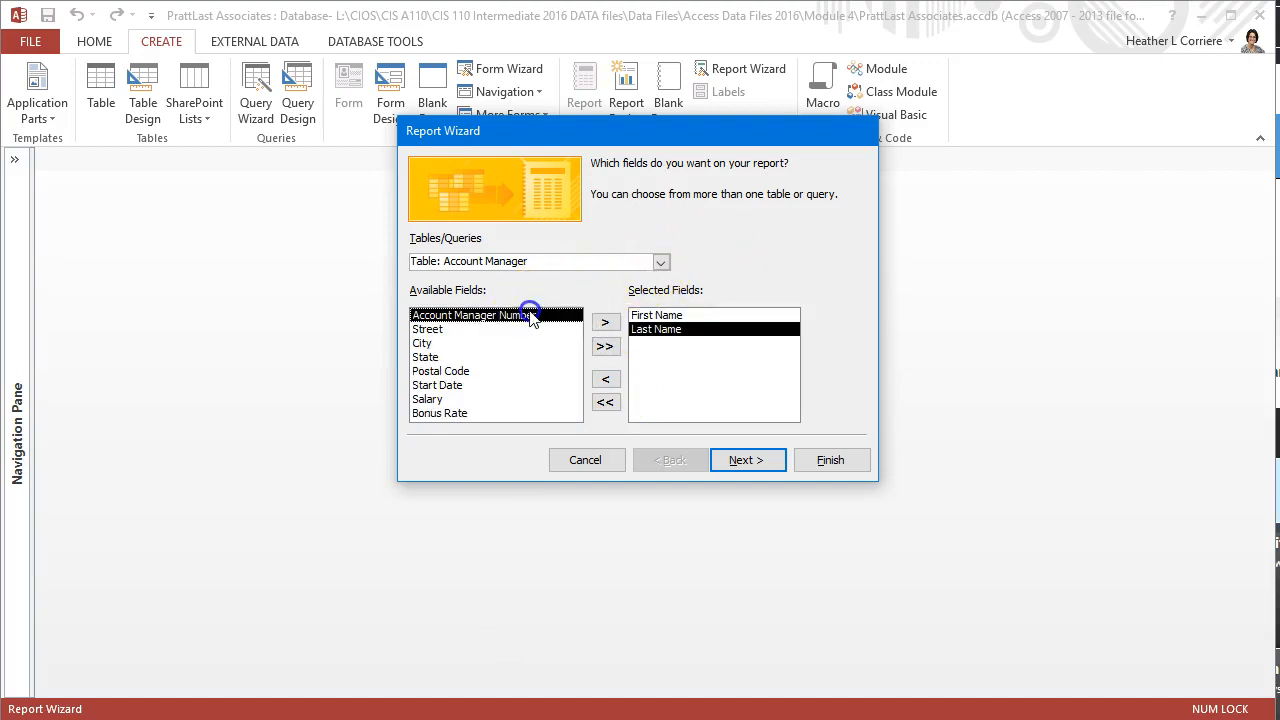
pyautogui.click(606, 322)
pyautogui.click(634, 316)
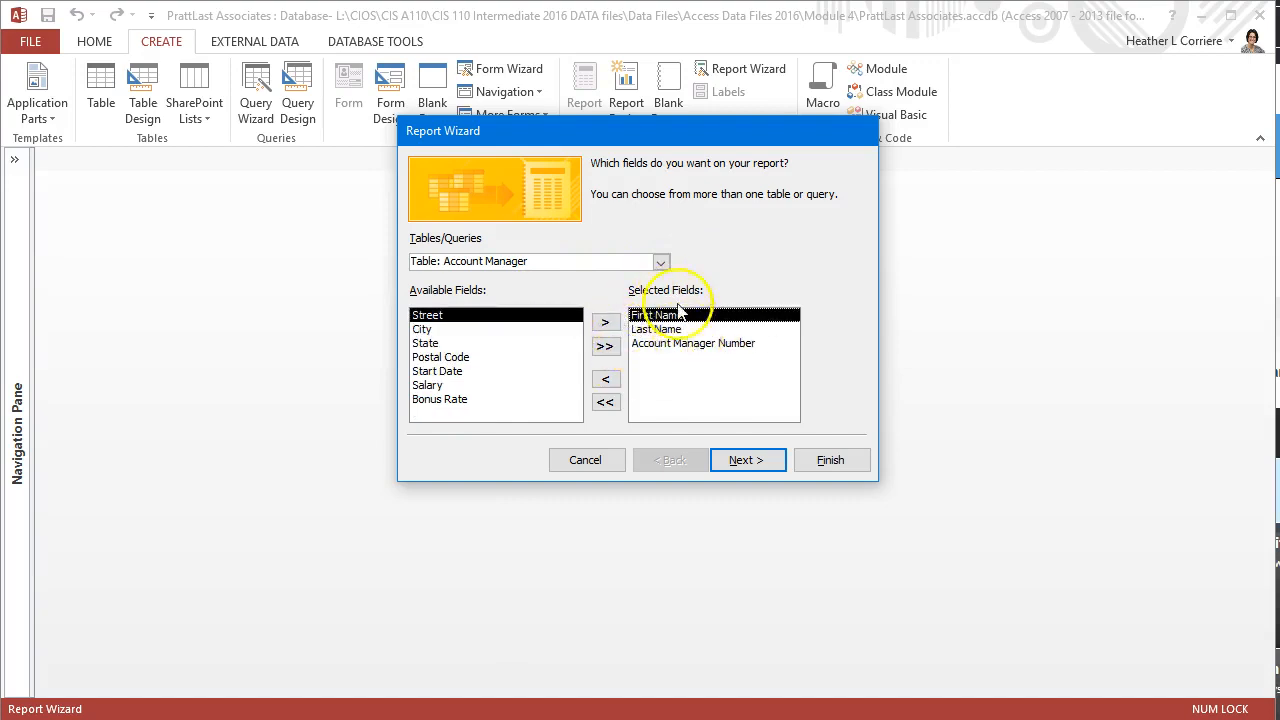
pyautogui.click(604, 403)
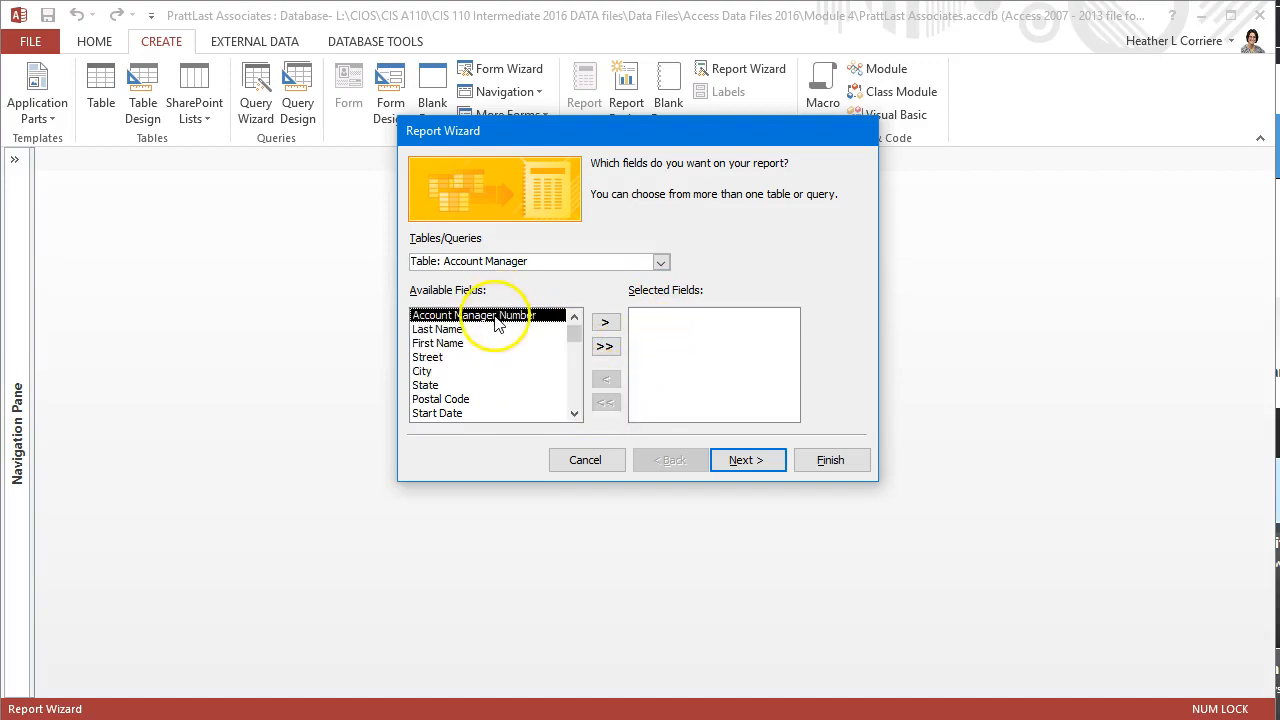
# Add Account Manager Number, First Name and Last Name from the Account Manager table to the report, in that order.
pyautogui.click(604, 322)
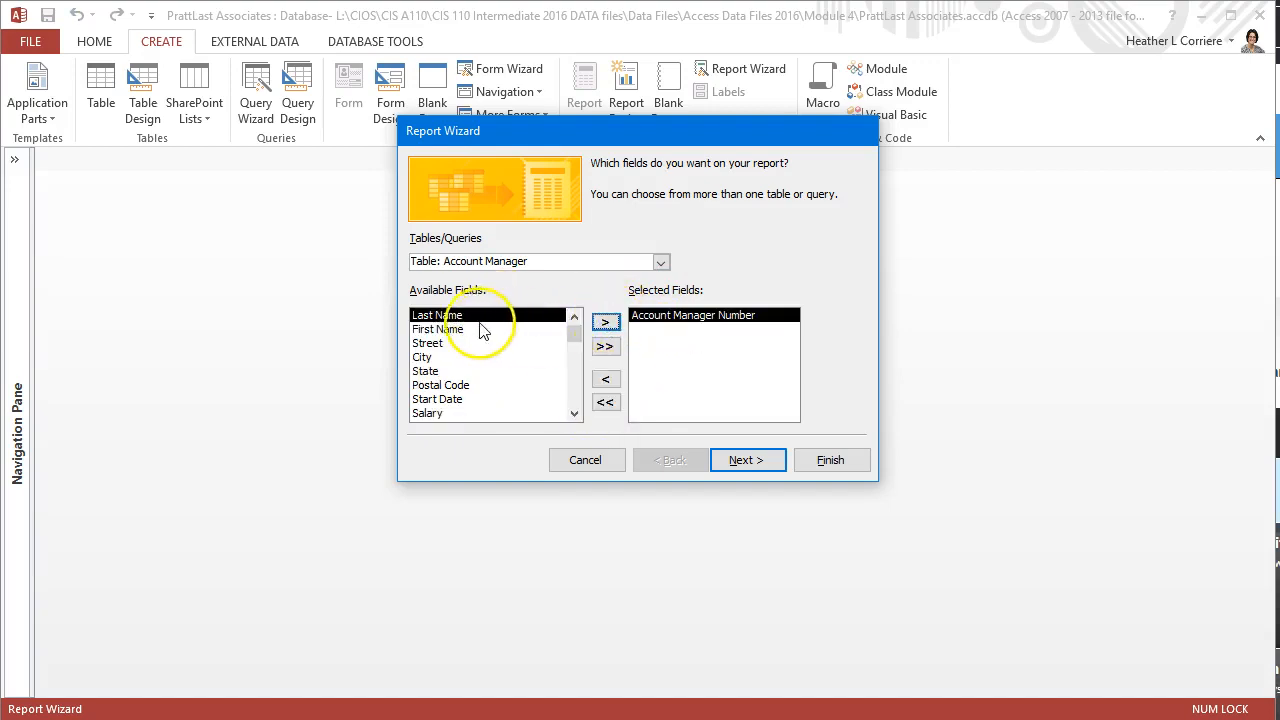
pyautogui.click(445, 329)
pyautogui.click(605, 322)
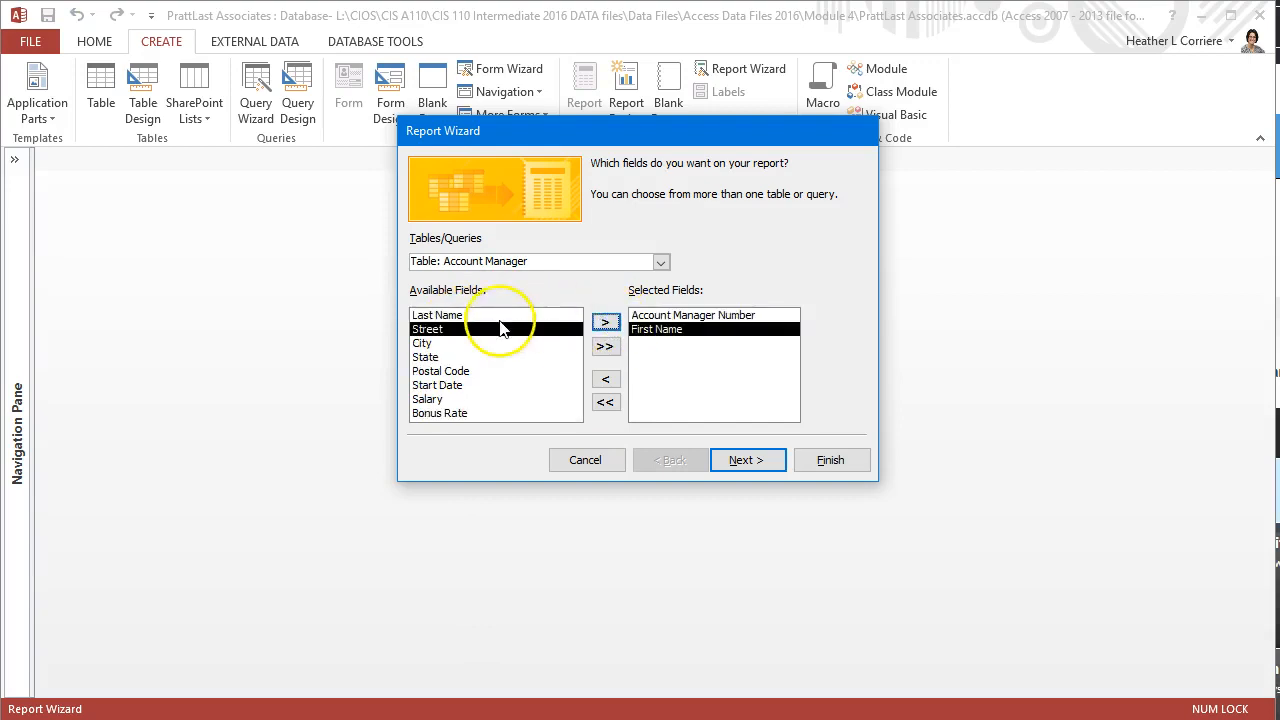
pyautogui.click(480, 316)
pyautogui.click(606, 324)
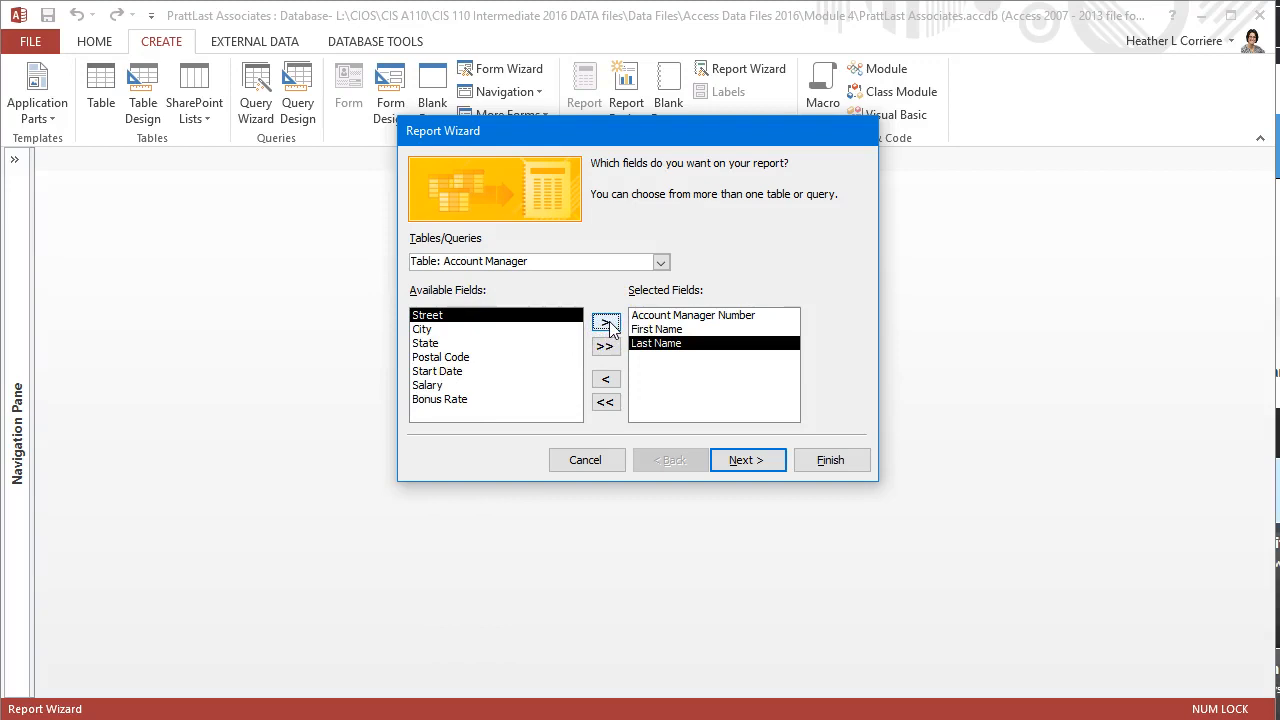
# Add the Account Name, Amount Paid and Current Due fields from the Account table to the report.
pyautogui.click(660, 262)
pyautogui.scroll(1, 586, 290)
pyautogui.click(577, 281)
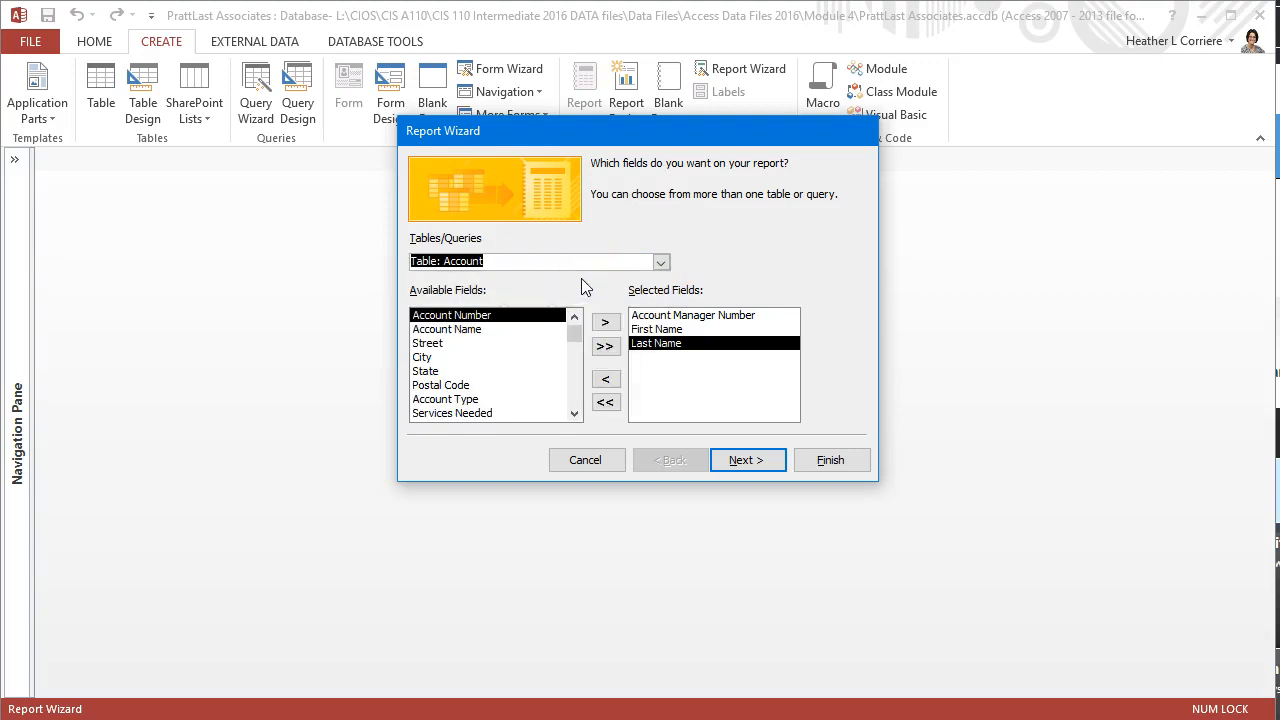
pyautogui.click(447, 331)
pyautogui.click(605, 322)
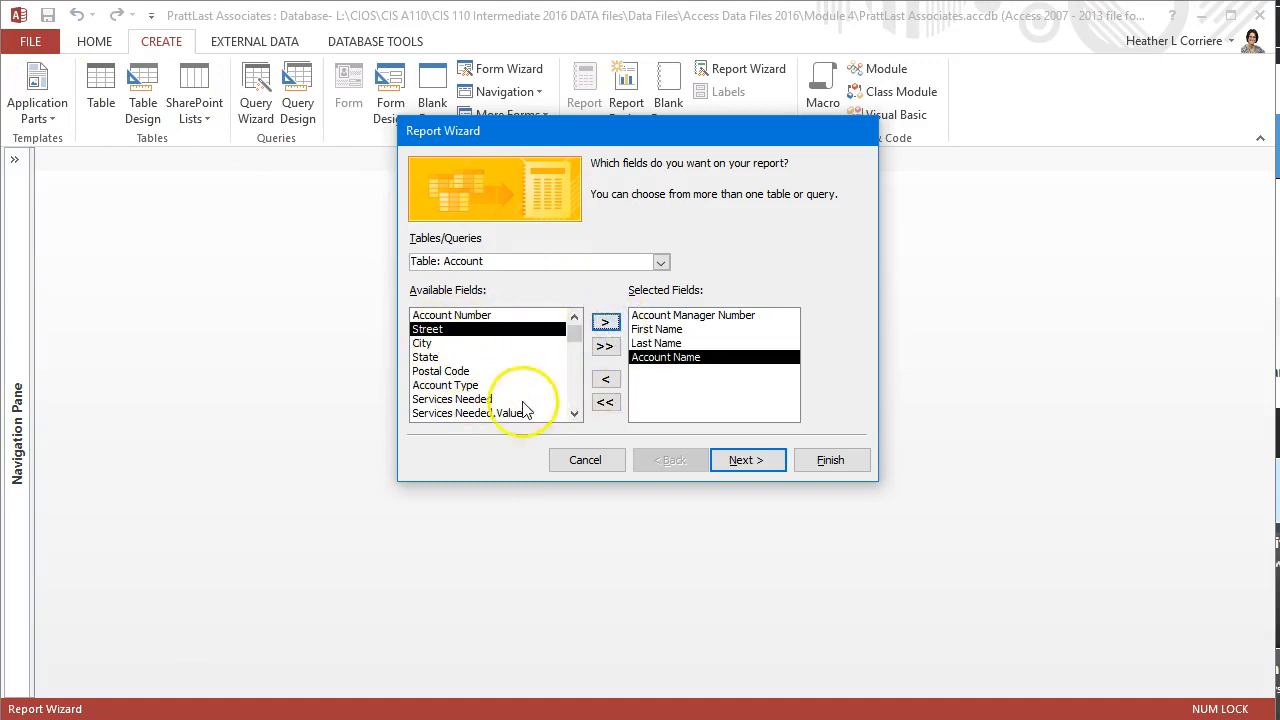
pyautogui.moveTo(574, 327); pyautogui.dragTo(576, 362)
pyautogui.click(480, 399)
pyautogui.click(603, 323)
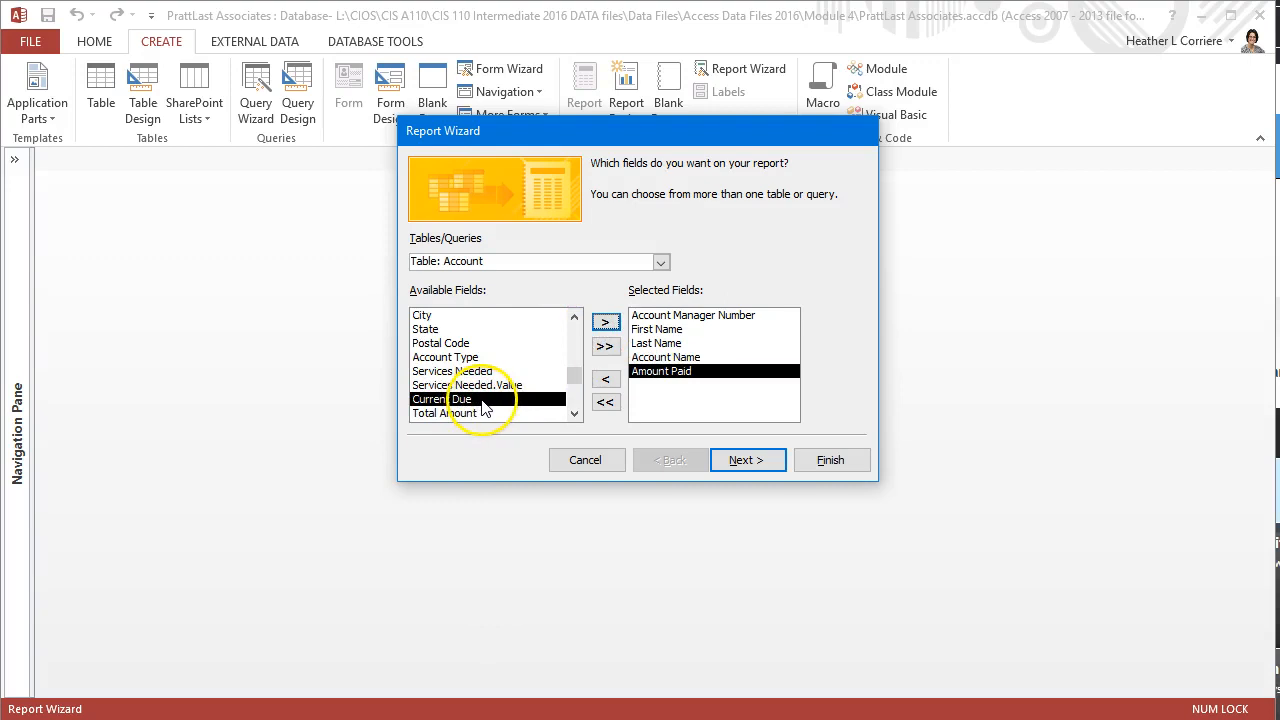
pyautogui.click(604, 321)
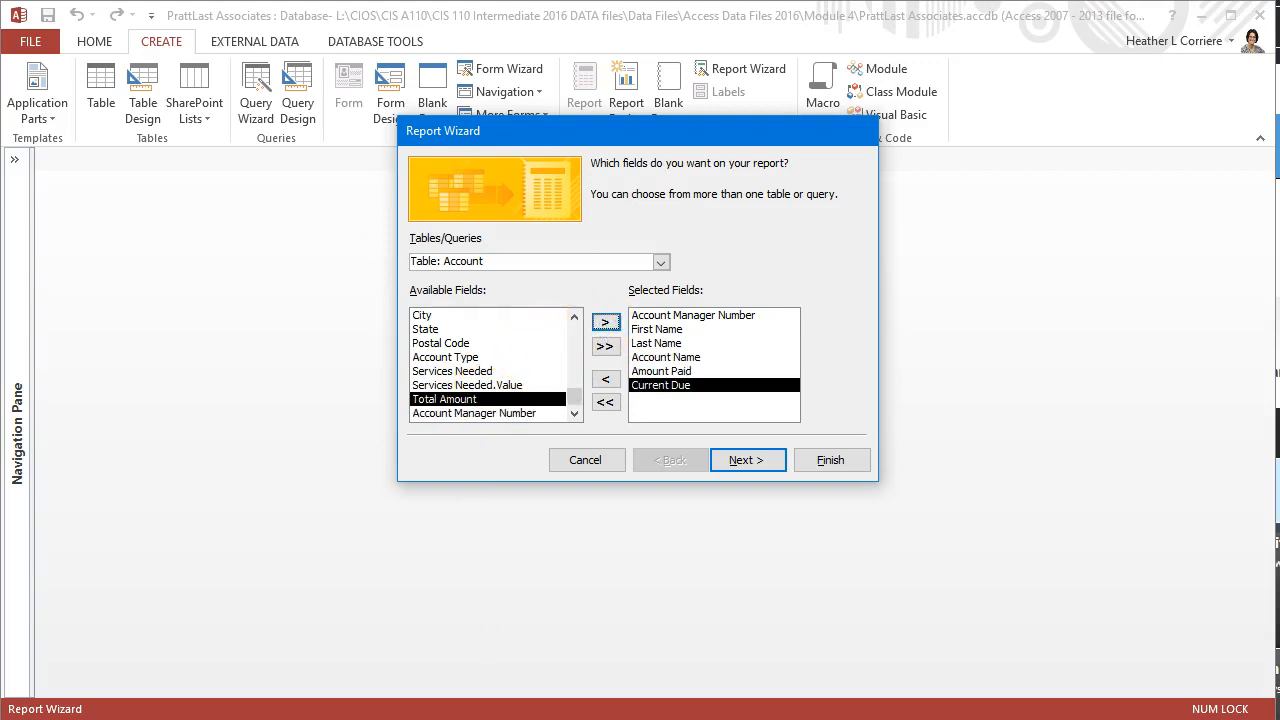
# Choose to view the data by Account Manager and continue without adding any grouping levels.
pyautogui.click(752, 463)
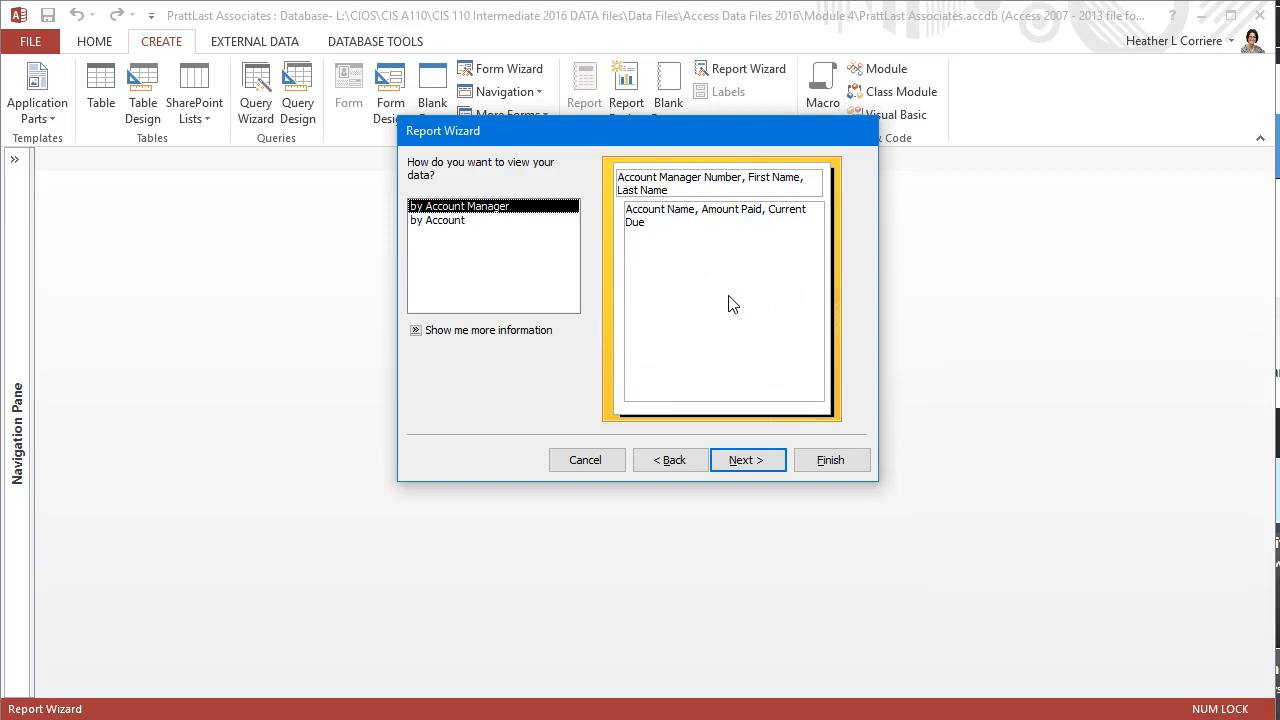
pyautogui.click(503, 208)
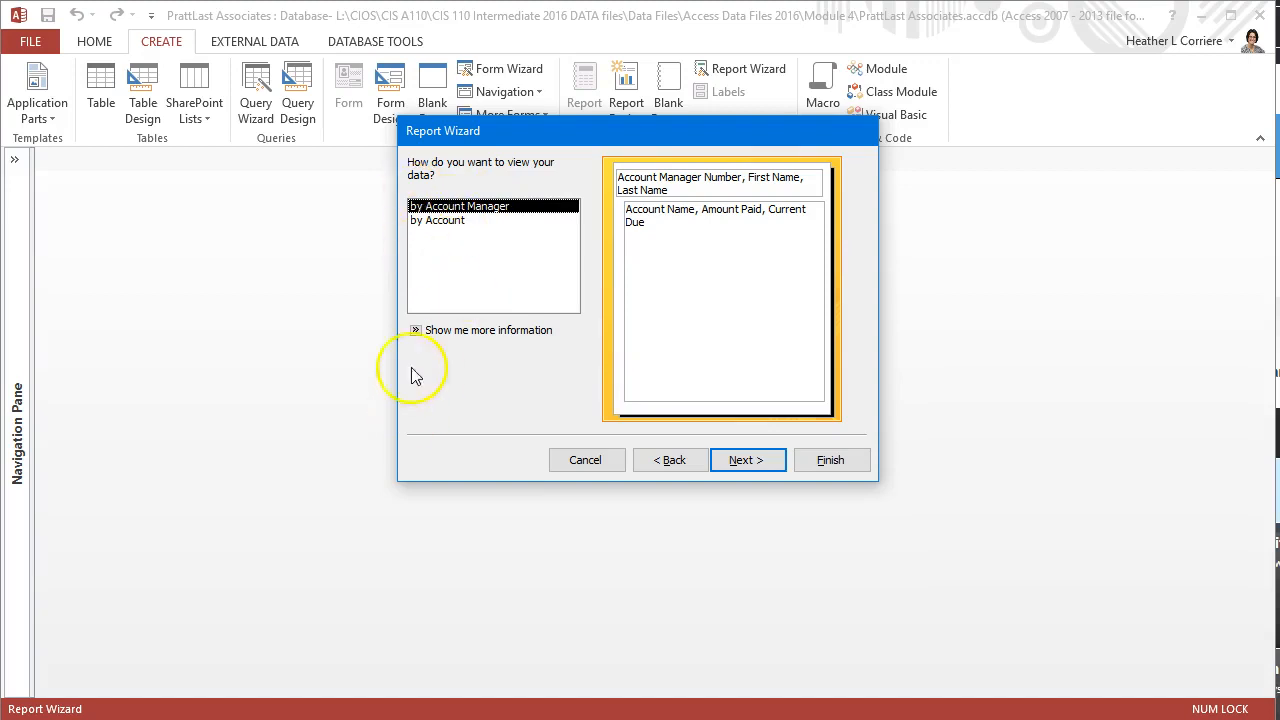
pyautogui.click(757, 462)
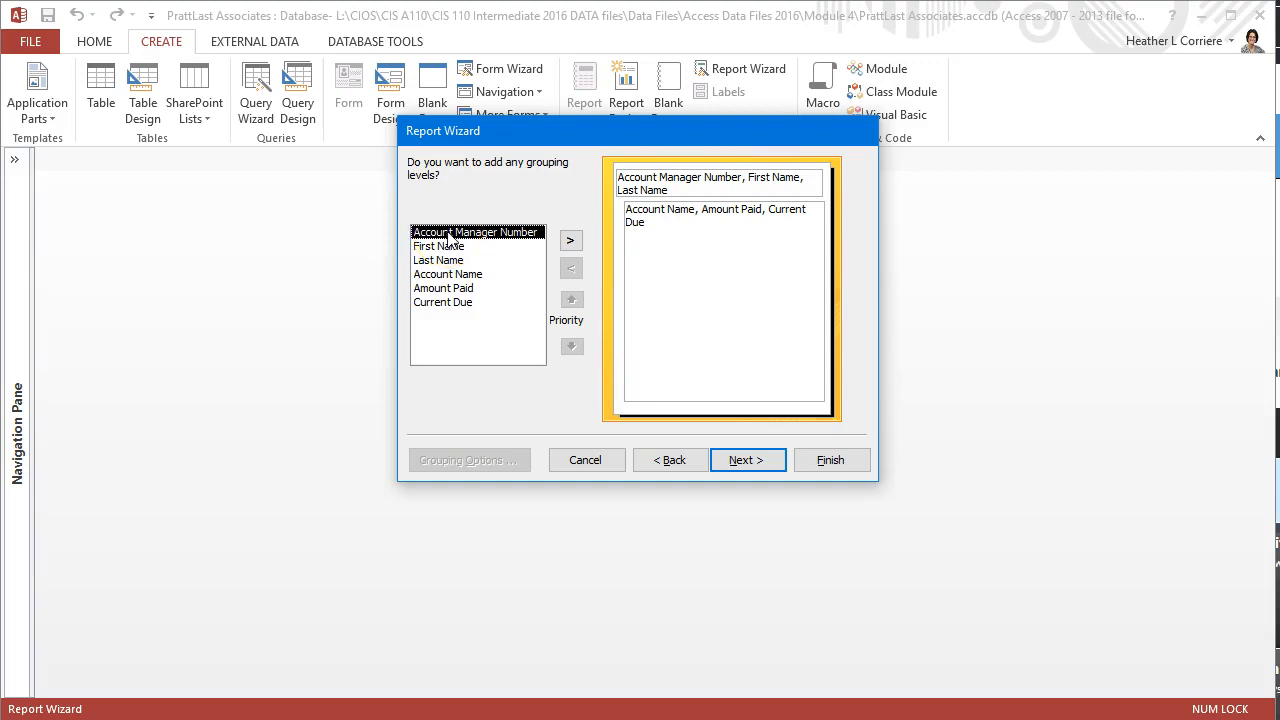
pyautogui.click(756, 471)
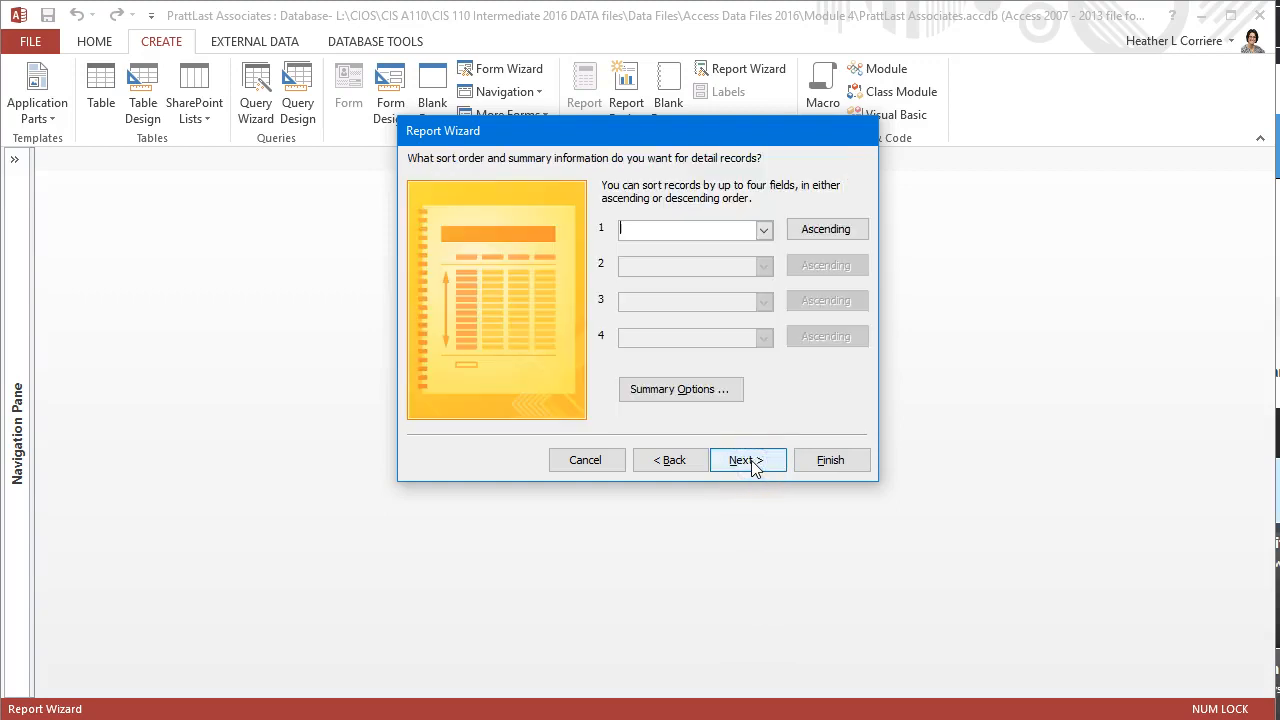
# Sort the report's detail records by Account Name in ascending order.
pyautogui.click(764, 231)
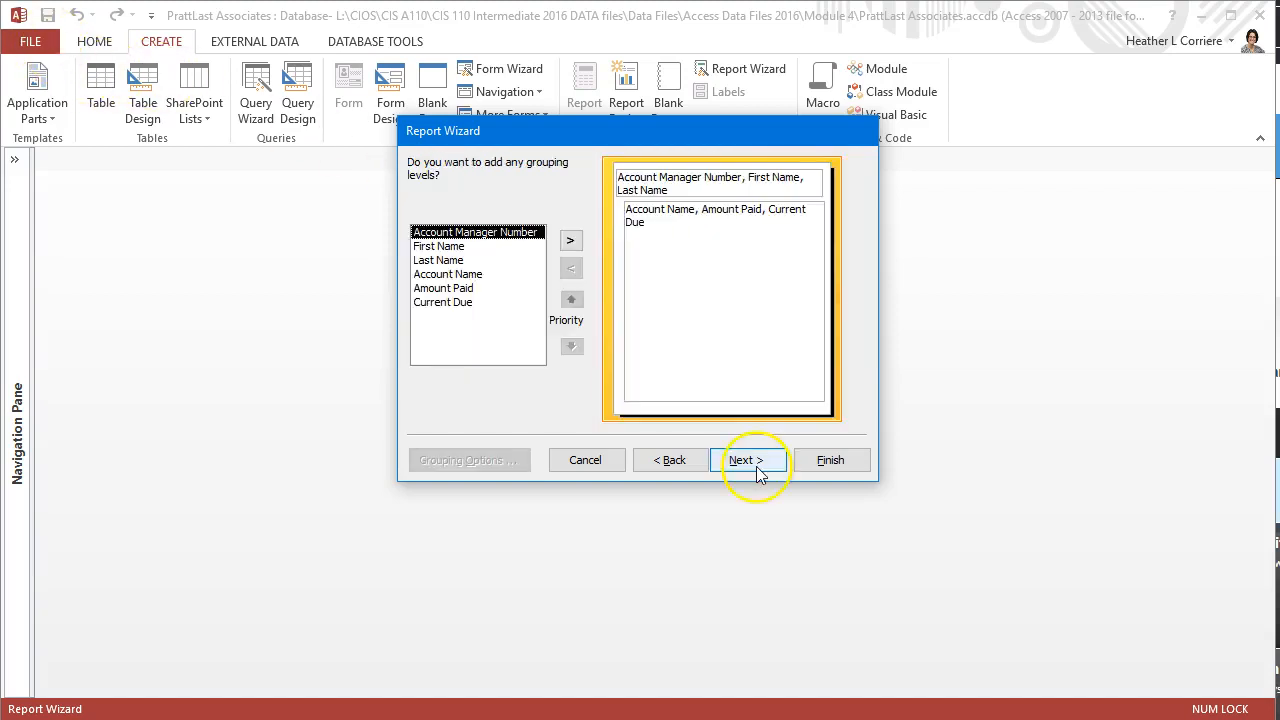
pyautogui.click(757, 466)
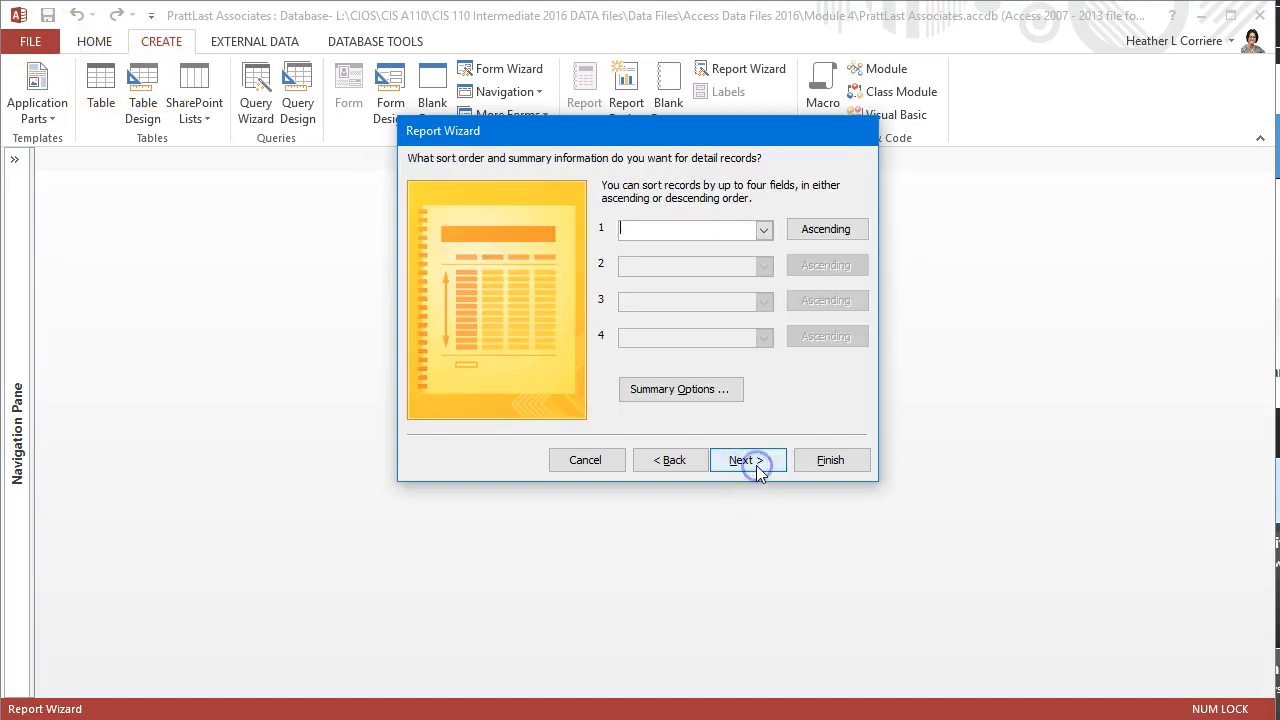
pyautogui.click(764, 231)
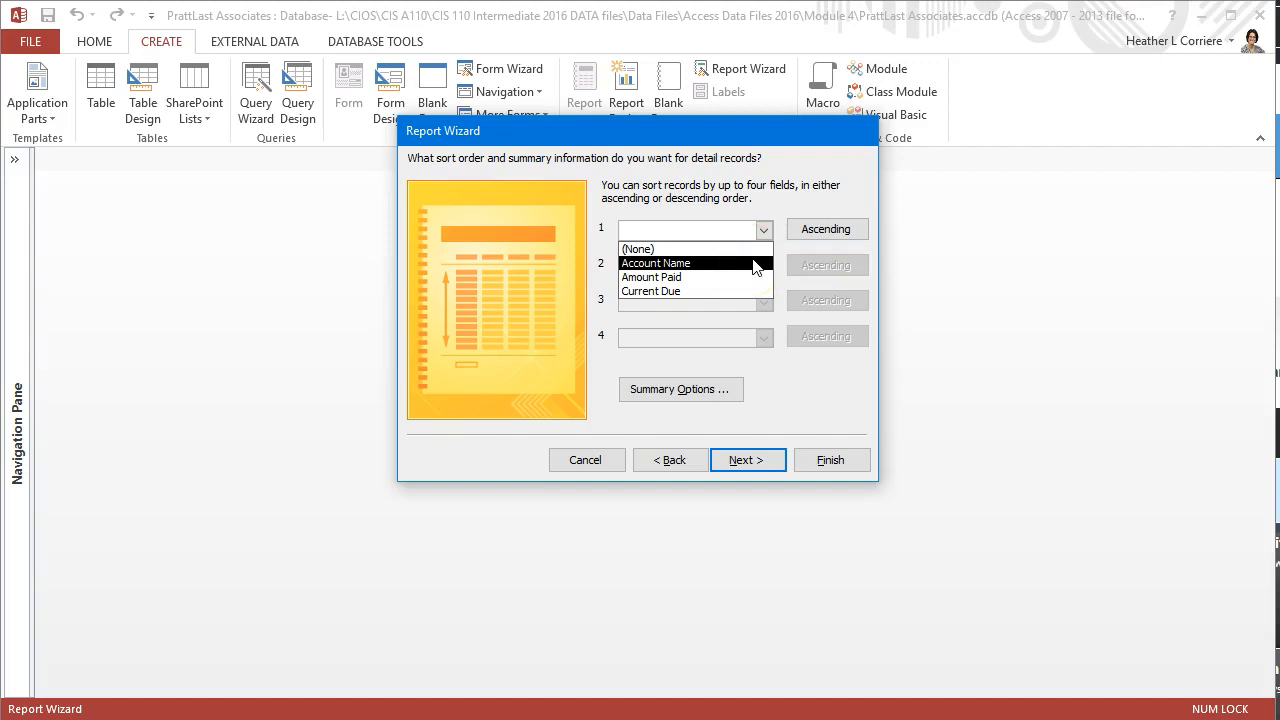
pyautogui.click(753, 262)
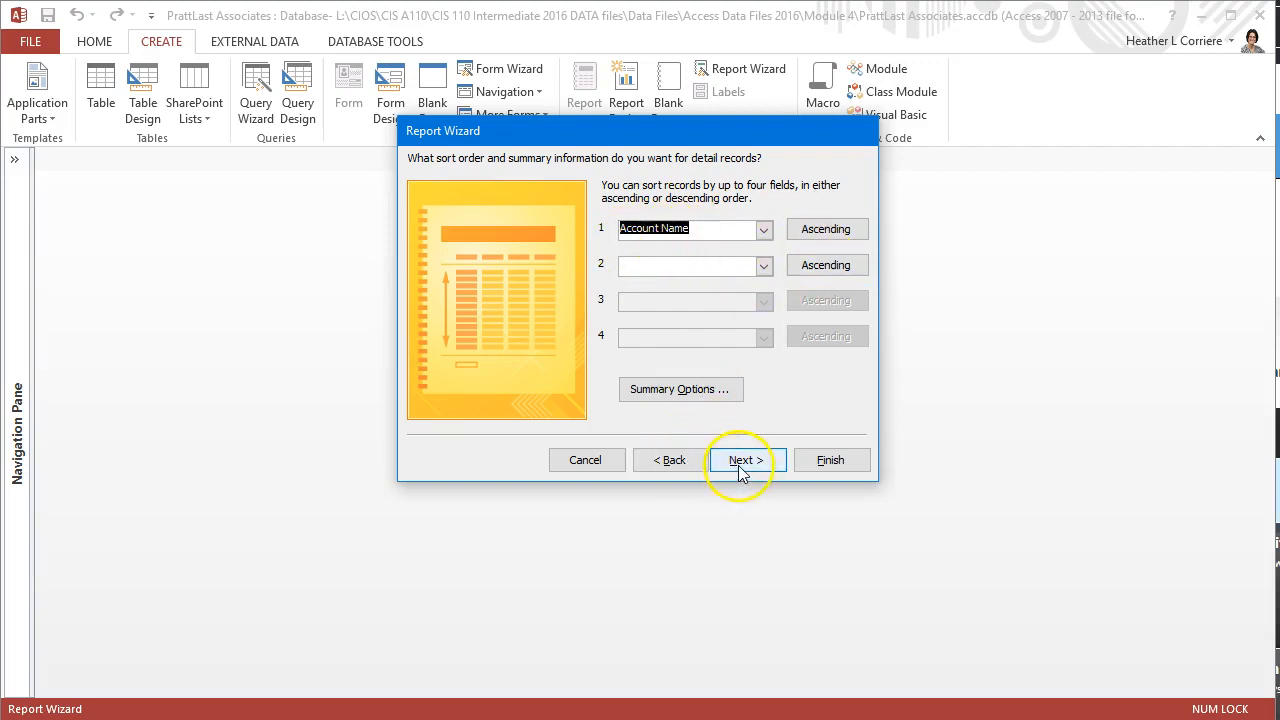
# Include summary sums for both Amount Paid and Current Due, showing detail and summary.
pyautogui.click(718, 398)
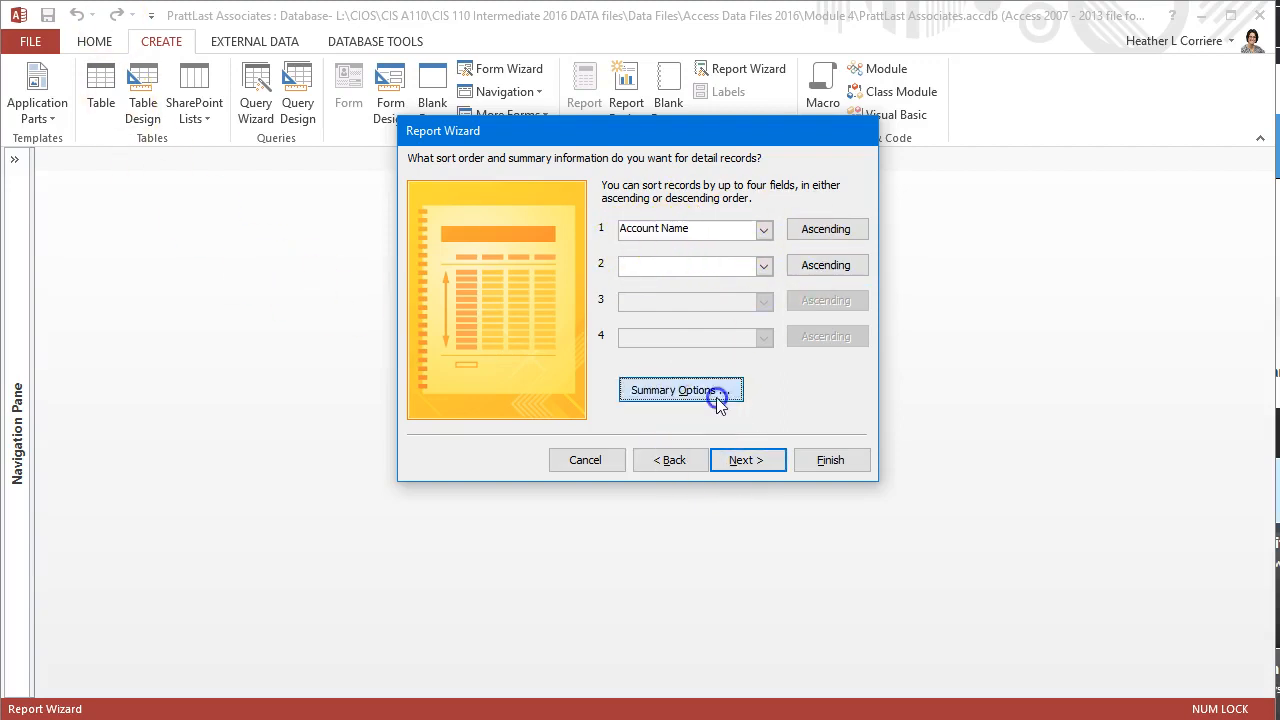
pyautogui.click(580, 222)
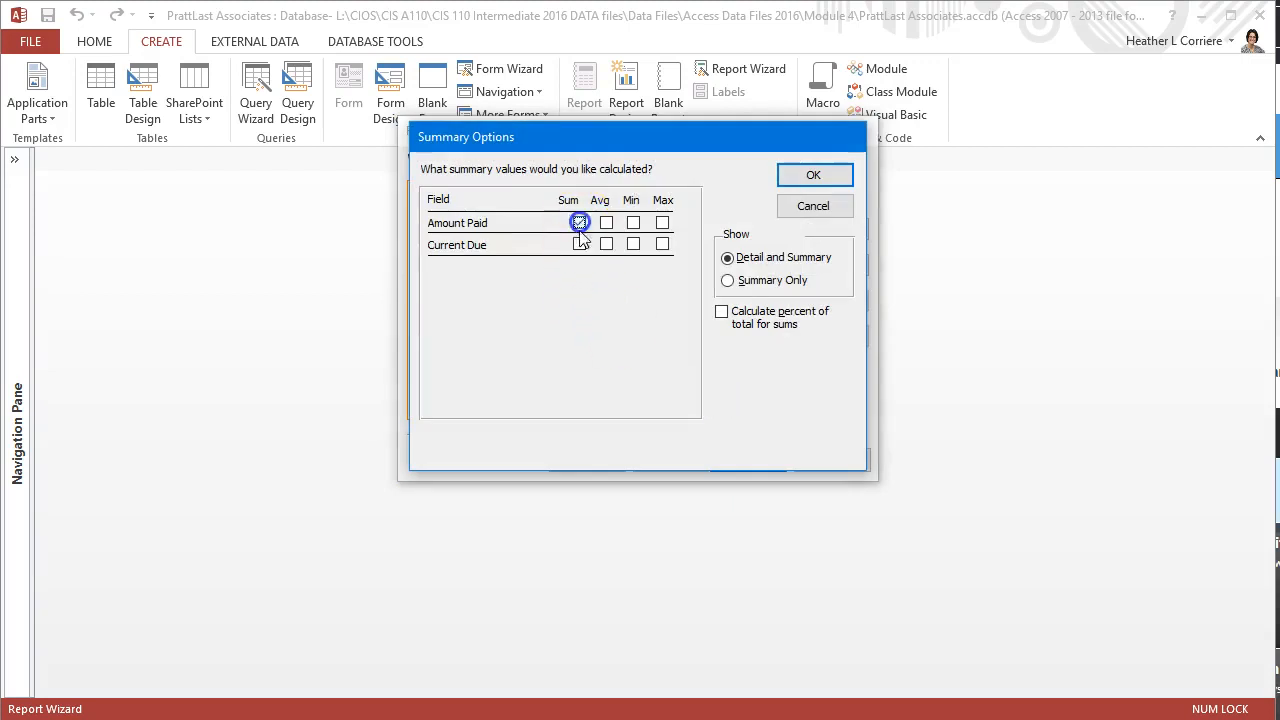
pyautogui.click(580, 244)
pyautogui.click(838, 177)
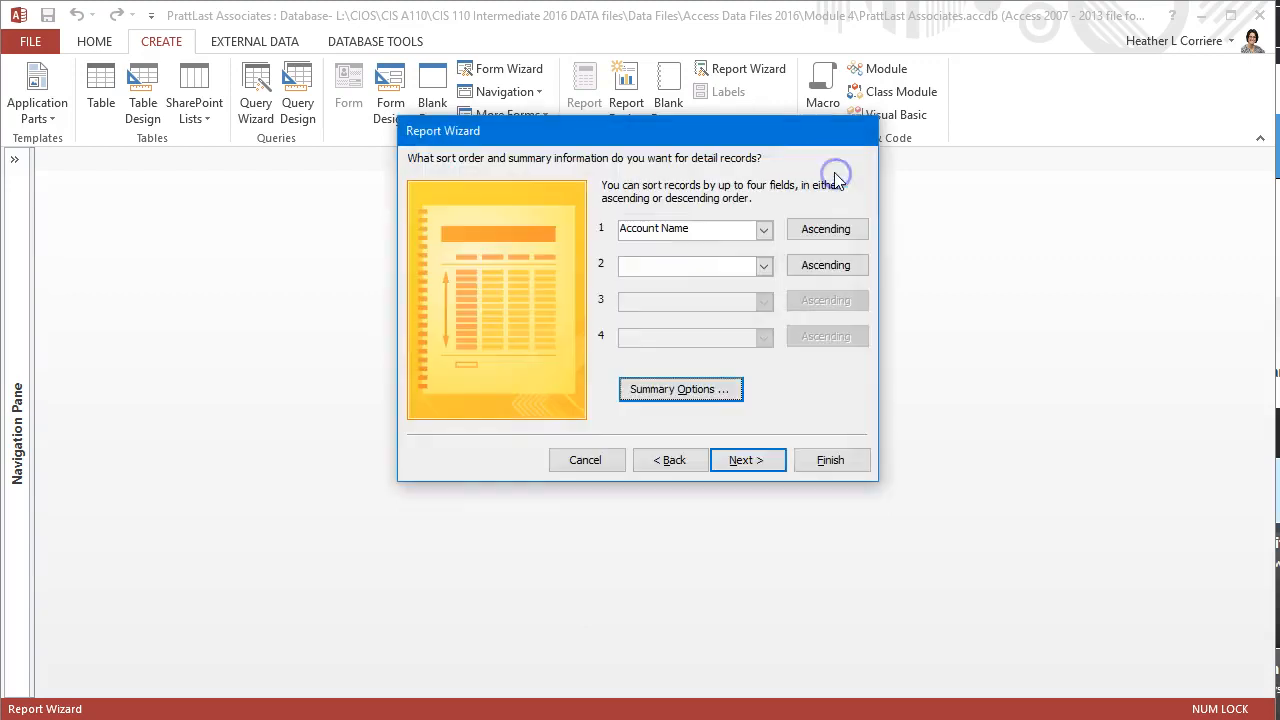
# Lay out the report as Stepped with Landscape orientation.
pyautogui.click(759, 468)
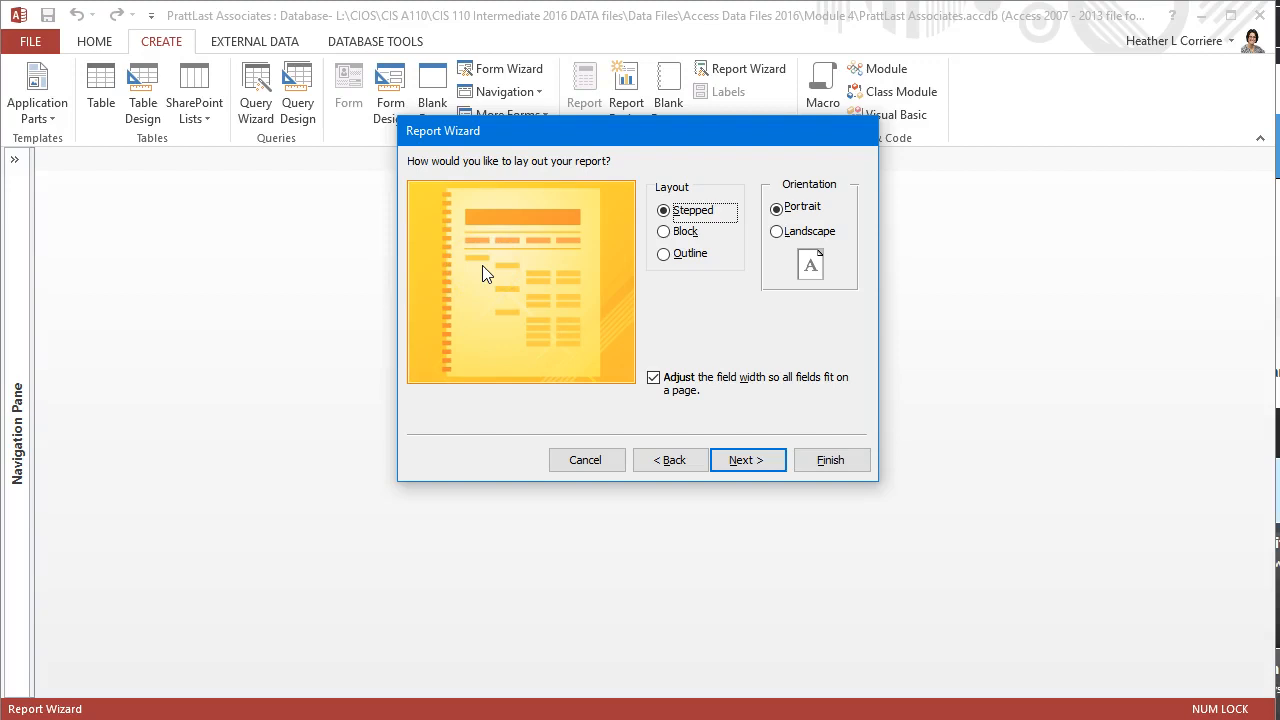
pyautogui.click(777, 234)
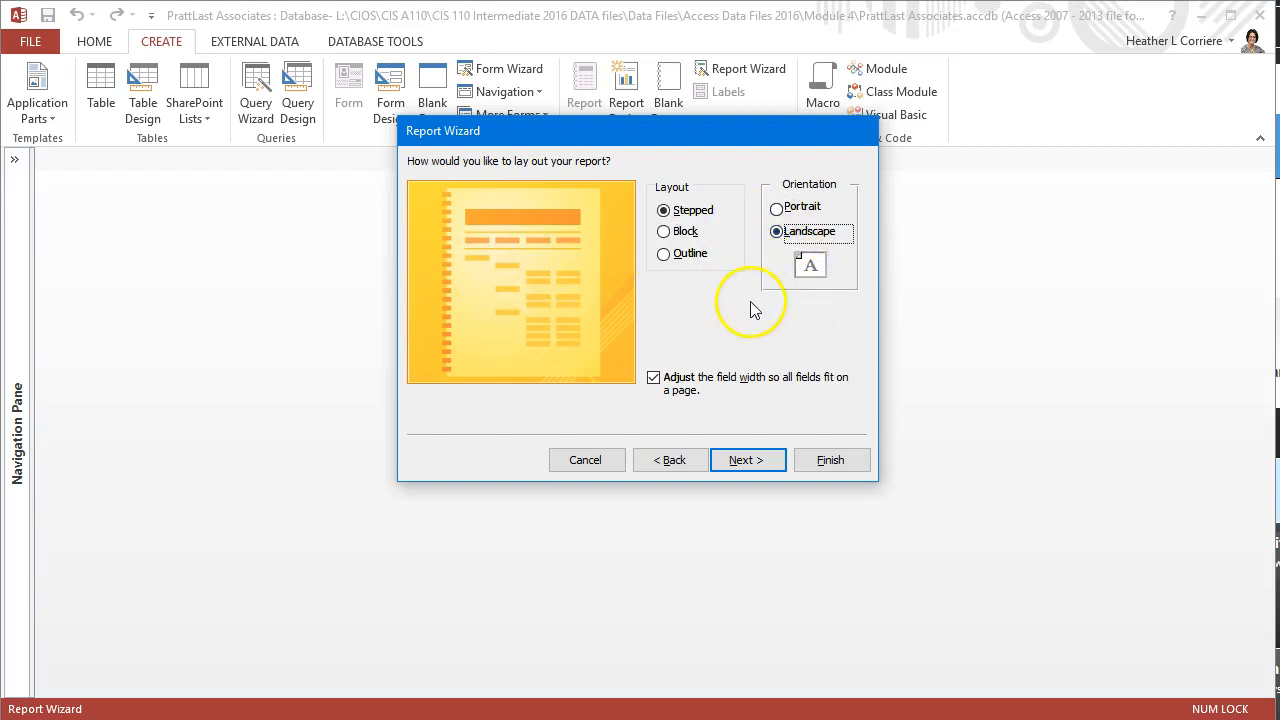
pyautogui.click(740, 461)
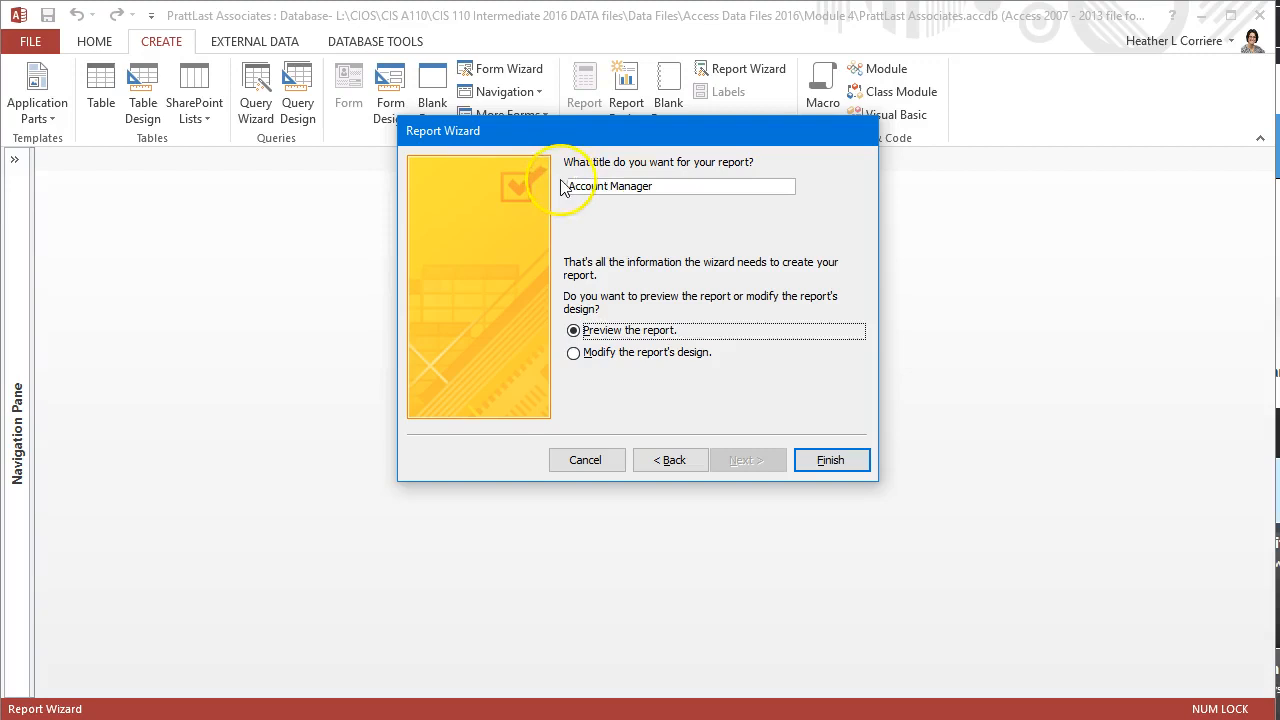
# Title the report Accounts by Account Manager and finish the wizard with a preview of the report.
pyautogui.click(632, 188)
pyautogui.write('Accounts by')
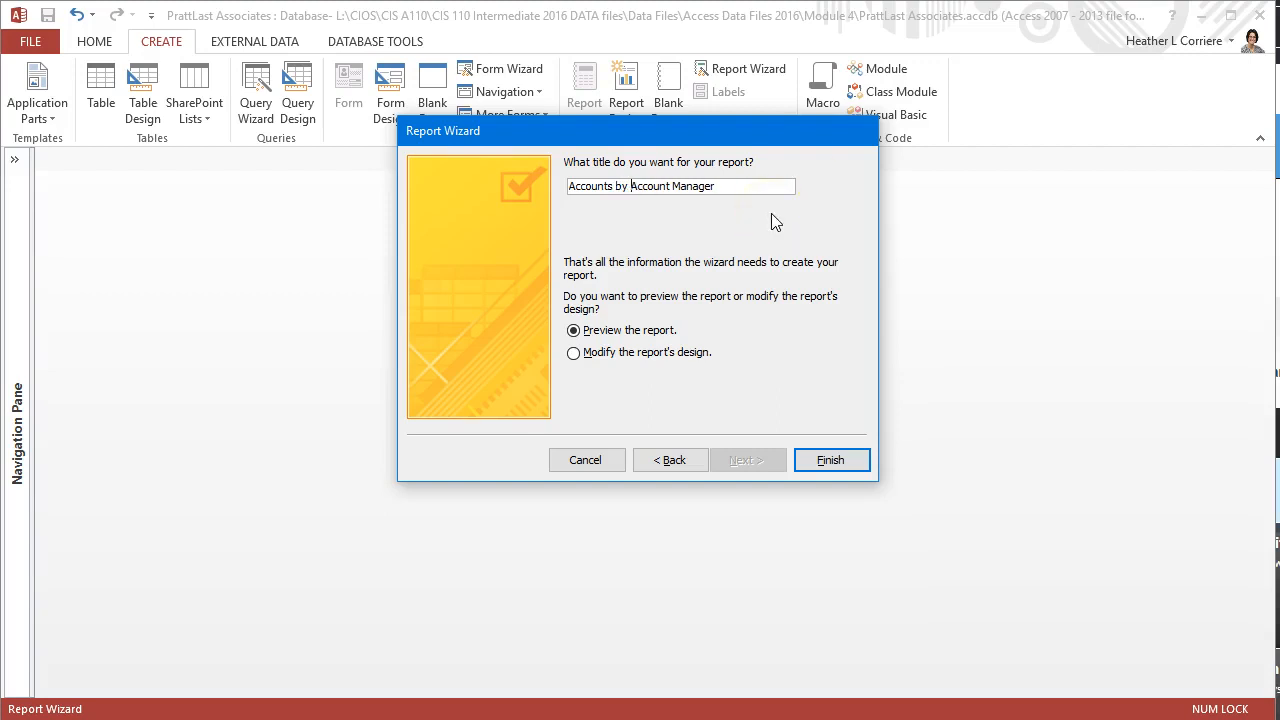
pyautogui.click(832, 460)
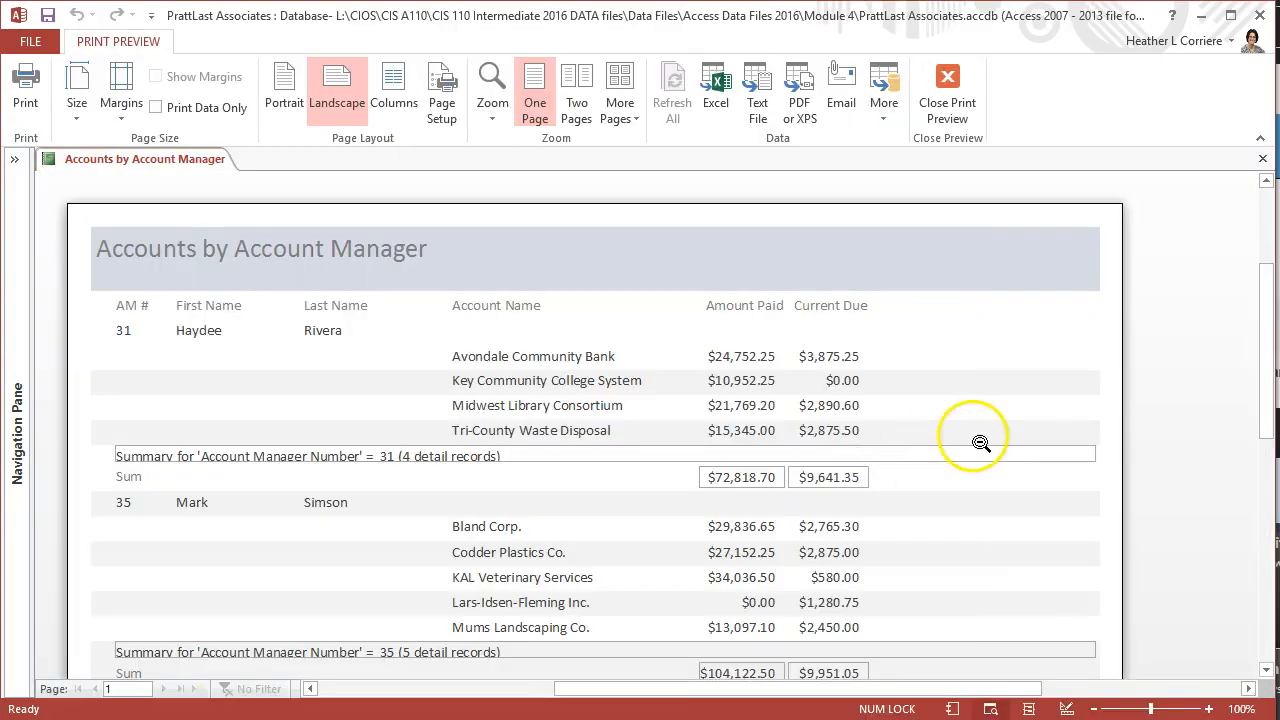
# Look through the account groups and sums in the report preview and check the database's list of reports.
pyautogui.scroll(-2, 975, 445)
pyautogui.scroll(-1, 978, 440)
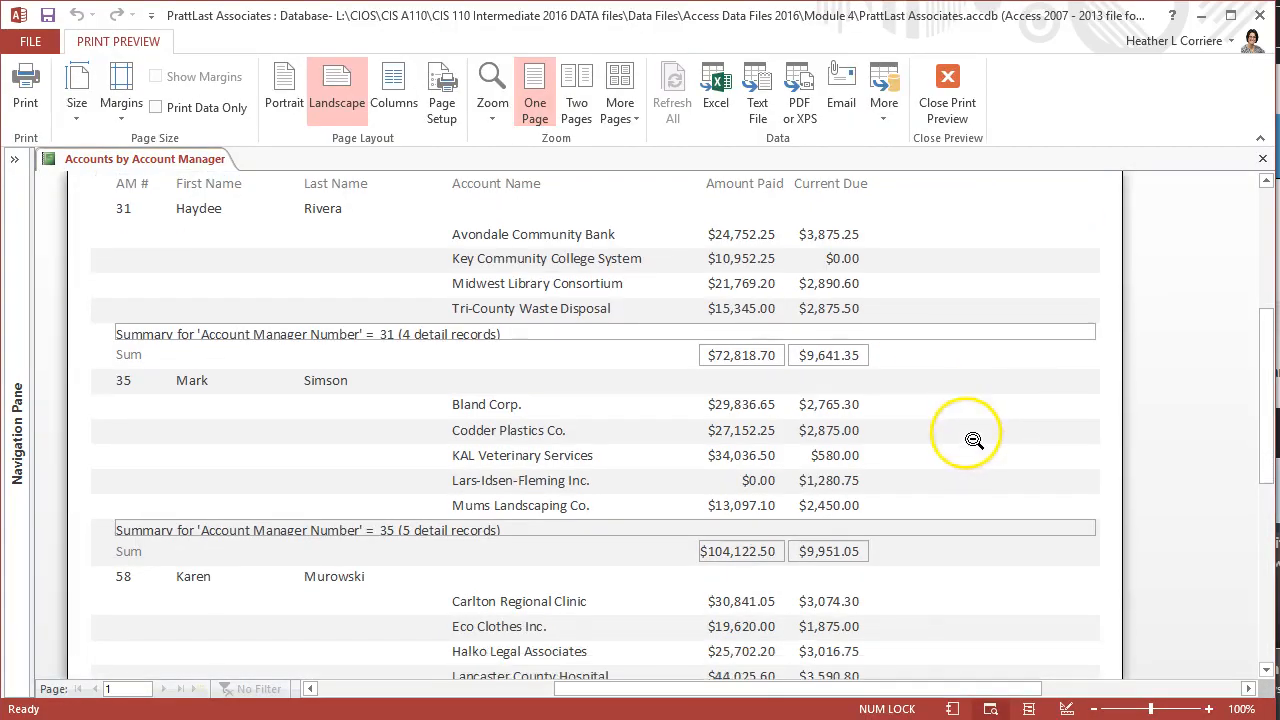
pyautogui.scroll(3, 967, 438)
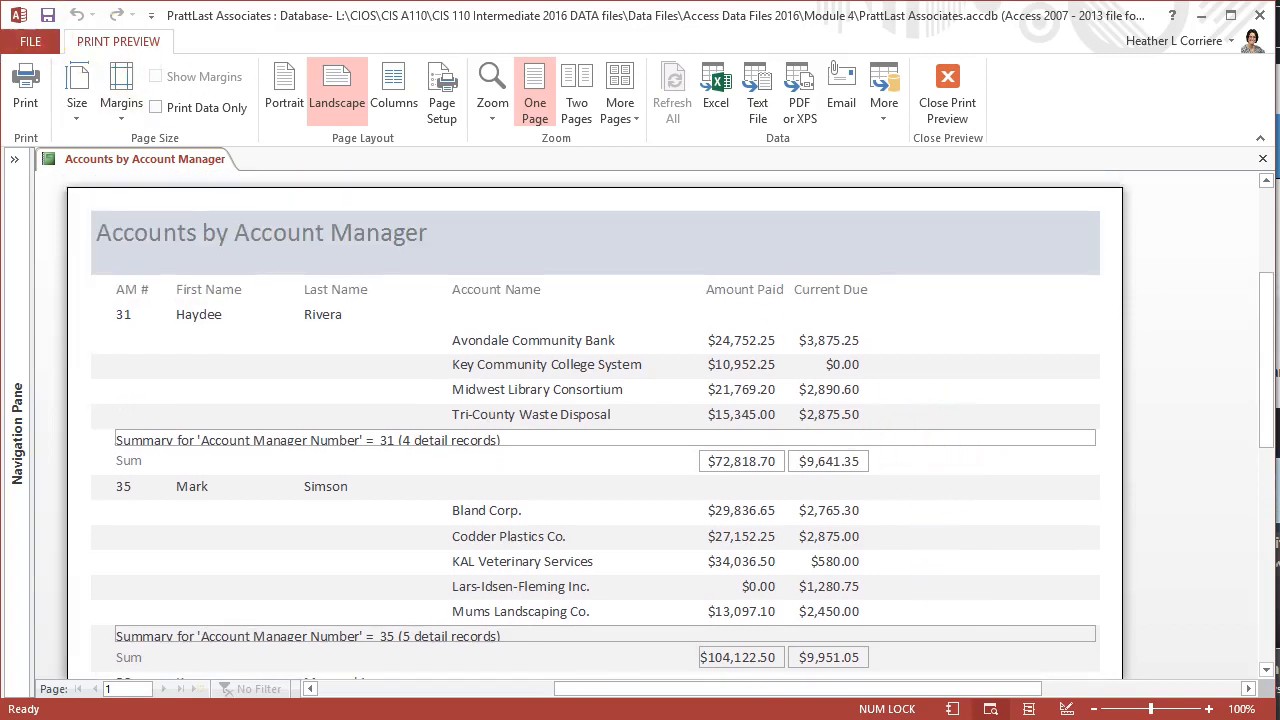
pyautogui.click(12, 163)
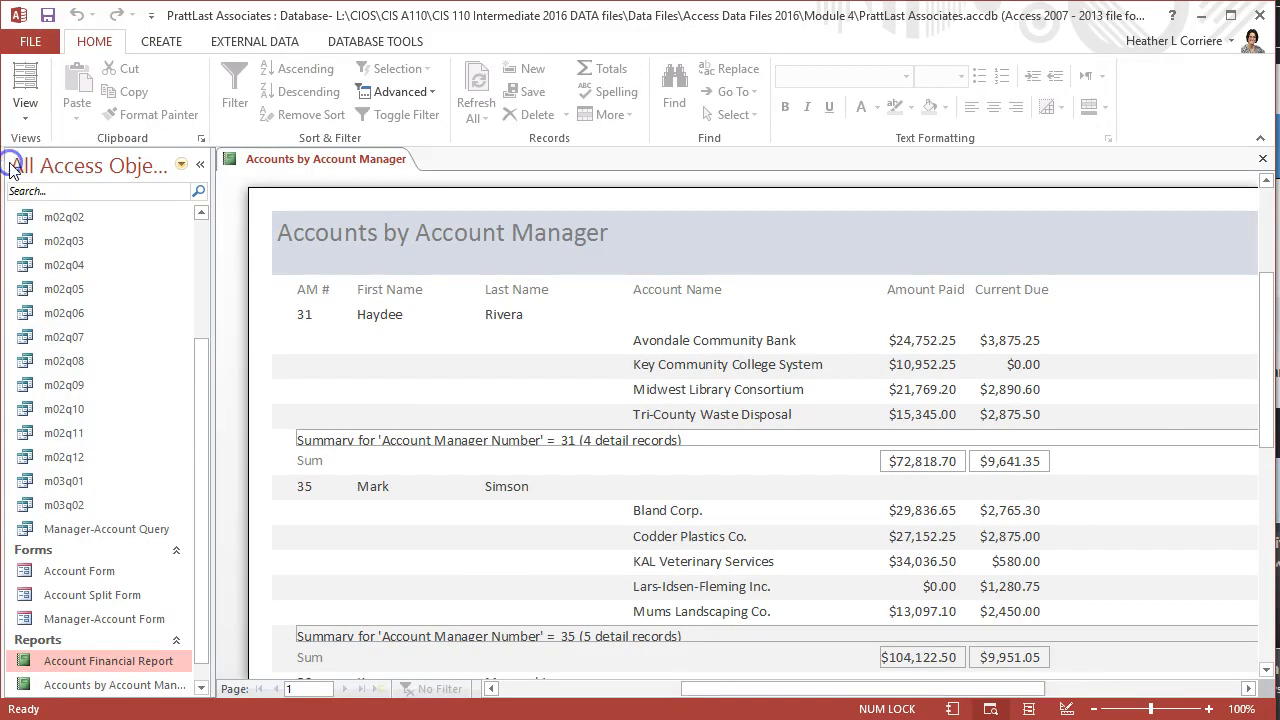
pyautogui.scroll(-1, 166, 660)
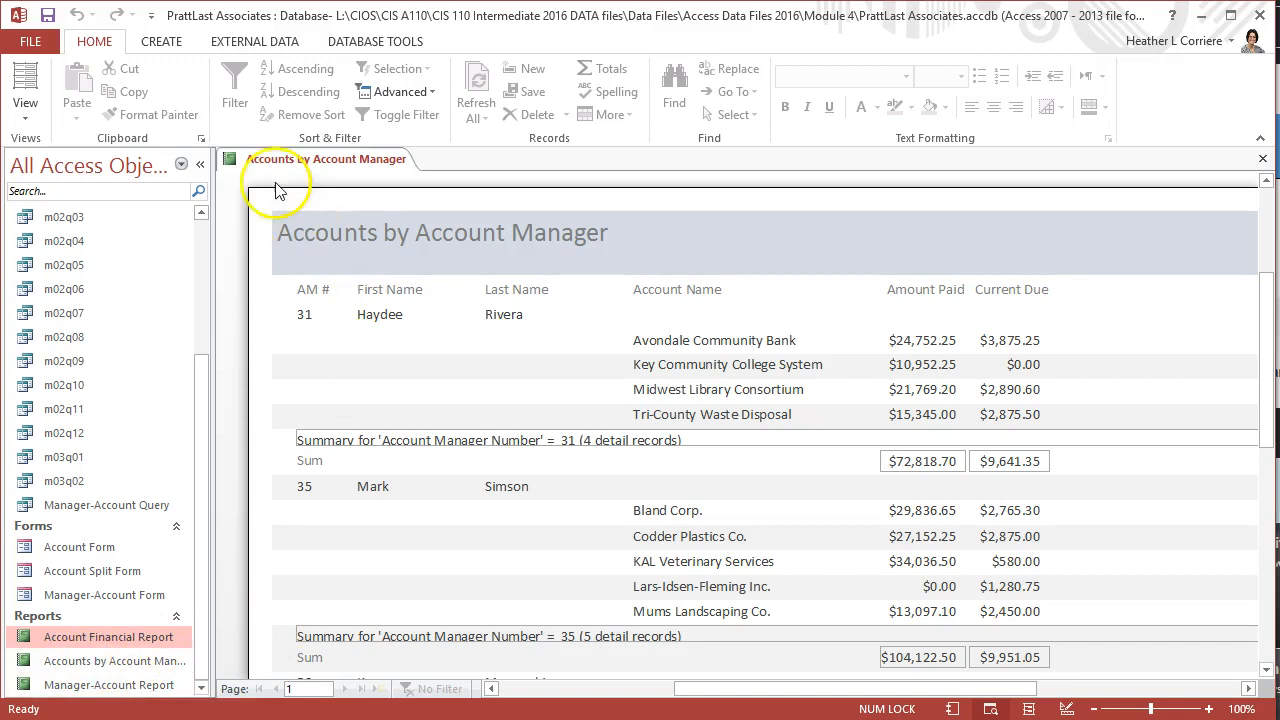
pyautogui.click(200, 164)
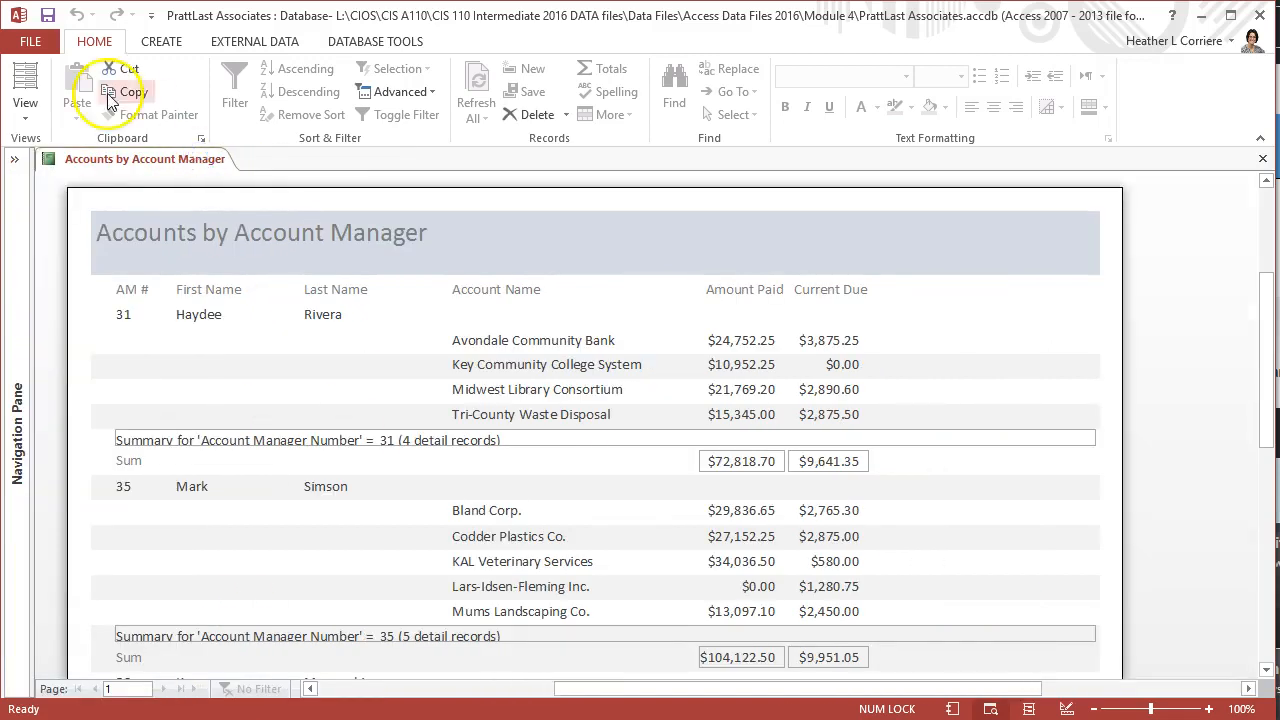
pyautogui.click(537, 517)
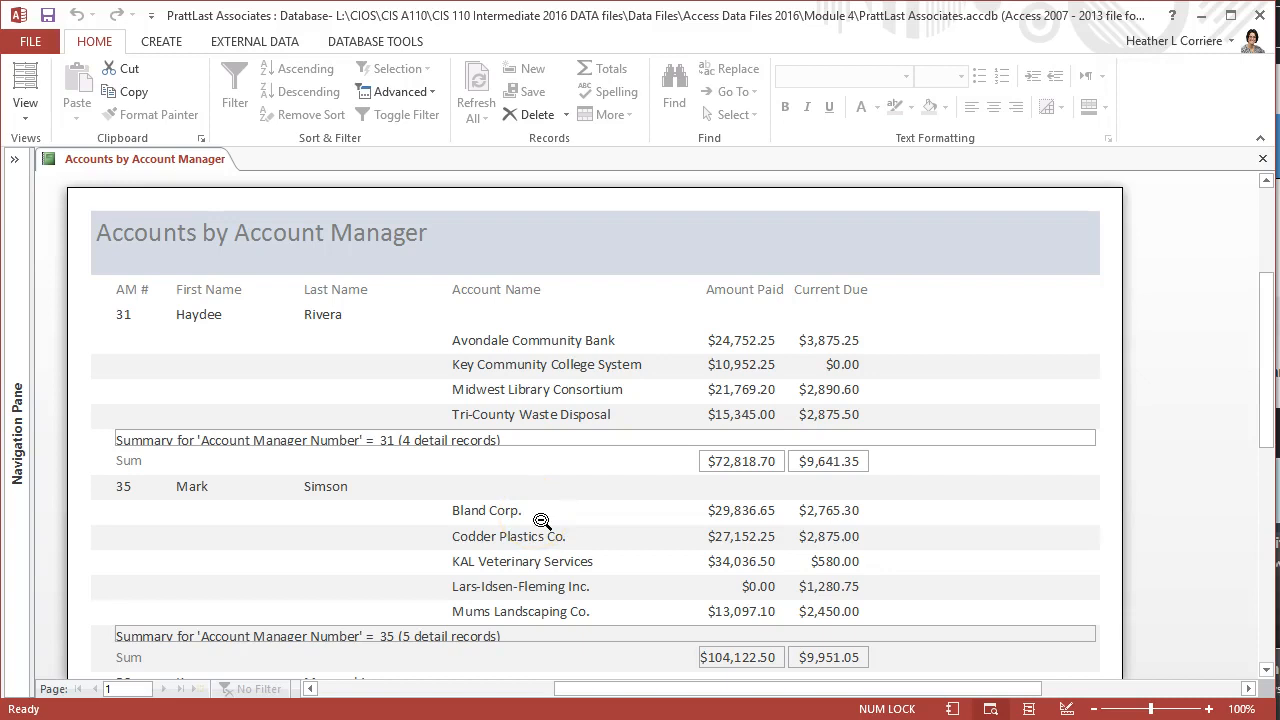